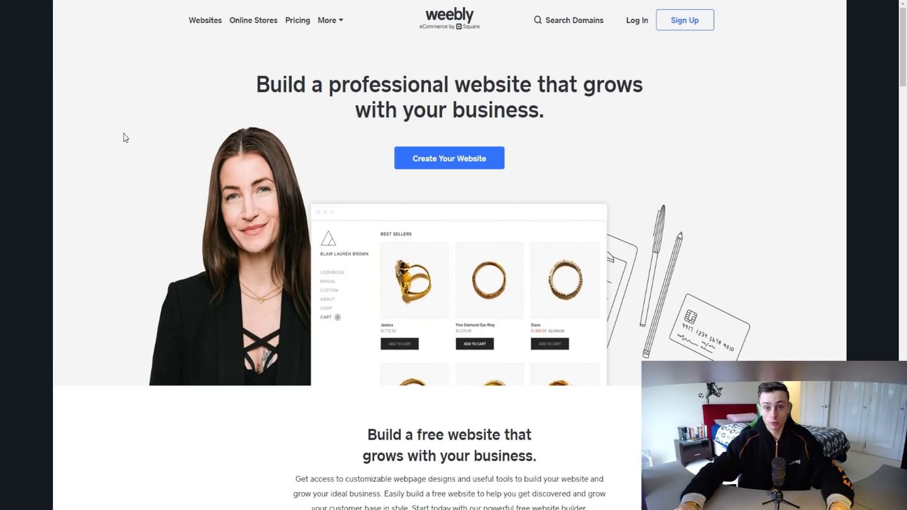
Look through the Weebly homepage, including its website designs and online store examples.
scroll(123, 138, down, 9)
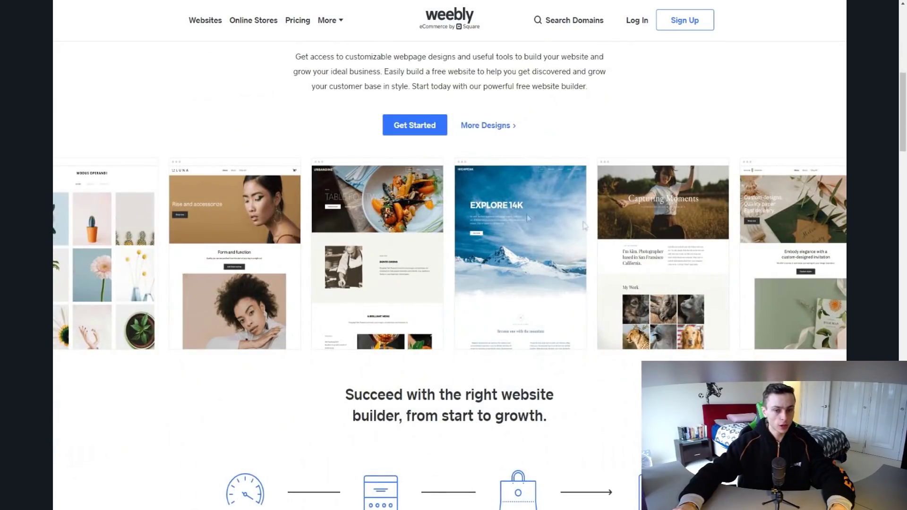
scroll(435, 231, up, 9)
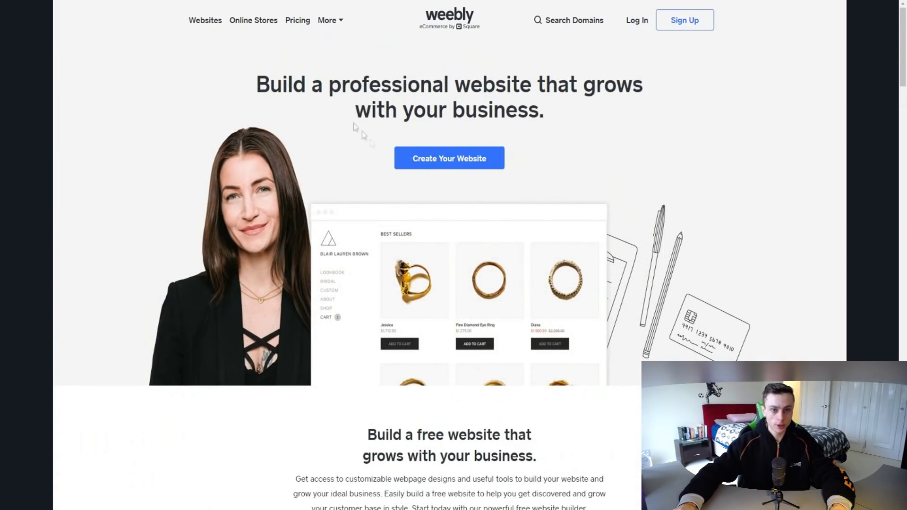
scroll(317, 118, down, 20)
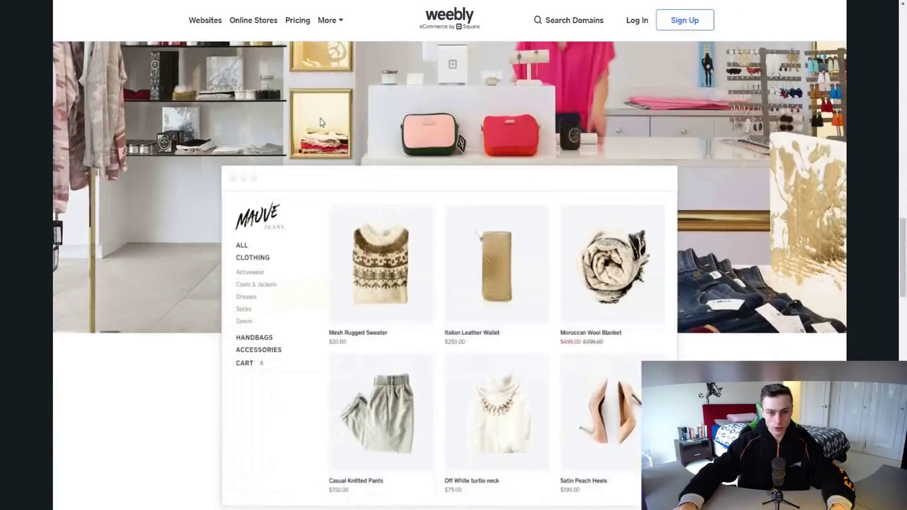
scroll(320, 121, up, 20)
scroll(320, 120, up, 8)
Open Weebly's Pricing page and review the plans and site features for websites.
right_click(298, 21)
click(304, 27)
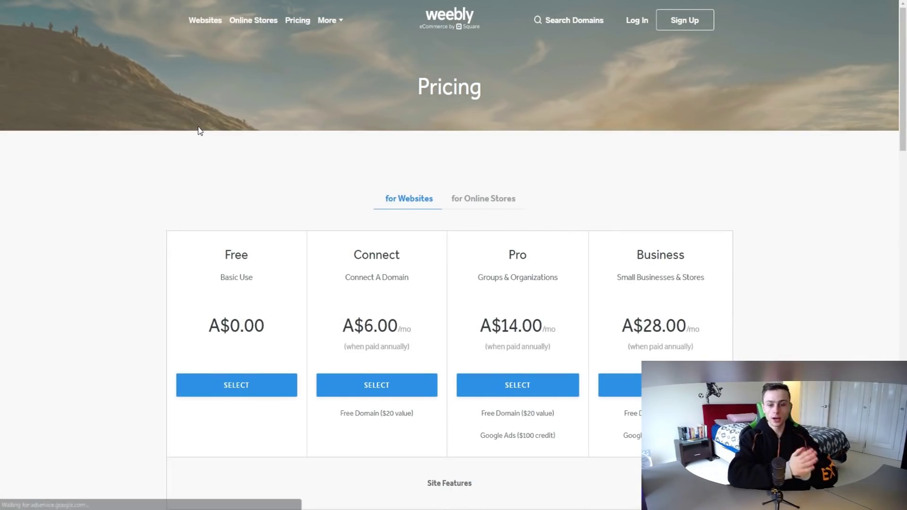
scroll(395, 282, down, 2)
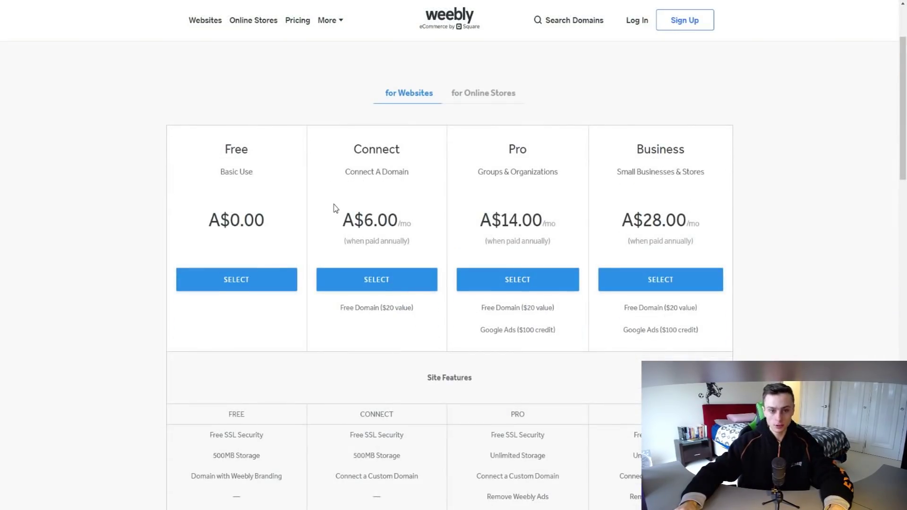
scroll(335, 209, up, 2)
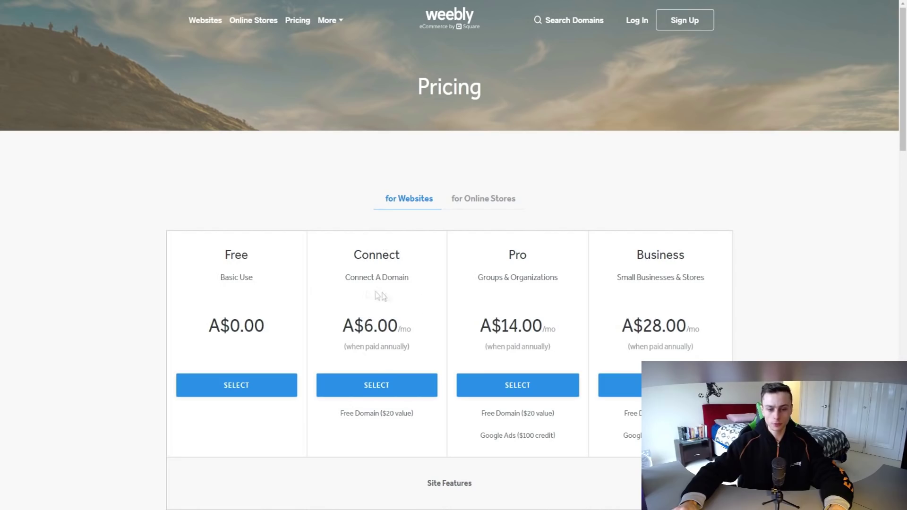
scroll(310, 219, down, 7)
scroll(286, 242, up, 5)
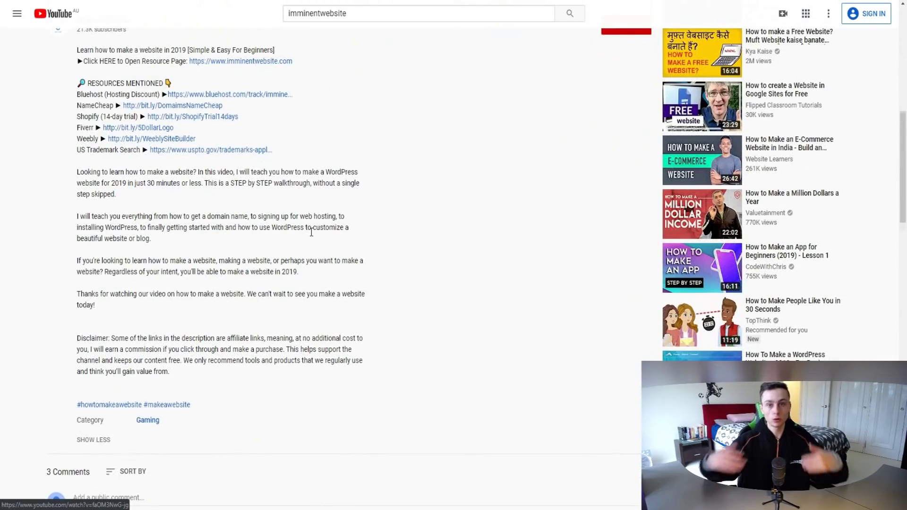
Examine the resource links in the description of the YouTube video "How to Make a Website in 2019 [Simple & Easy For Beginners]".
scroll(321, 236, up, 5)
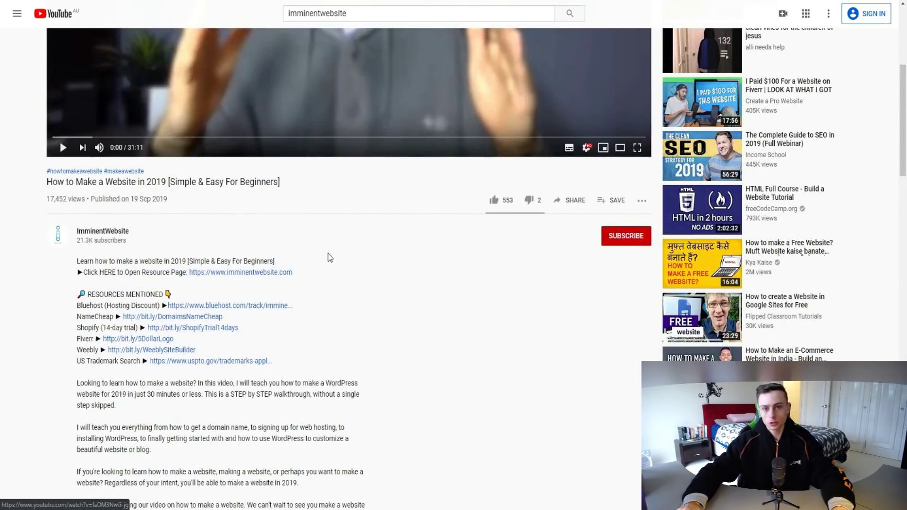
scroll(329, 258, up, 5)
scroll(197, 280, down, 9)
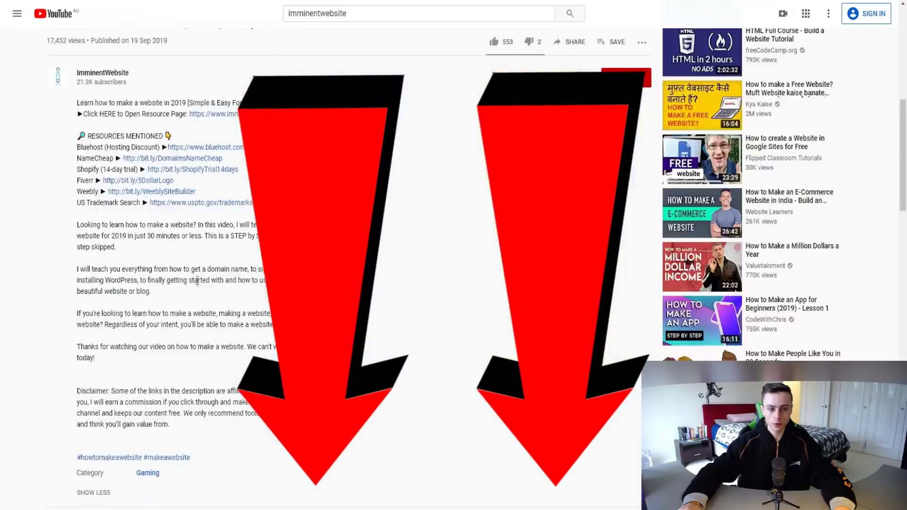
scroll(197, 279, up, 9)
scroll(197, 280, down, 7)
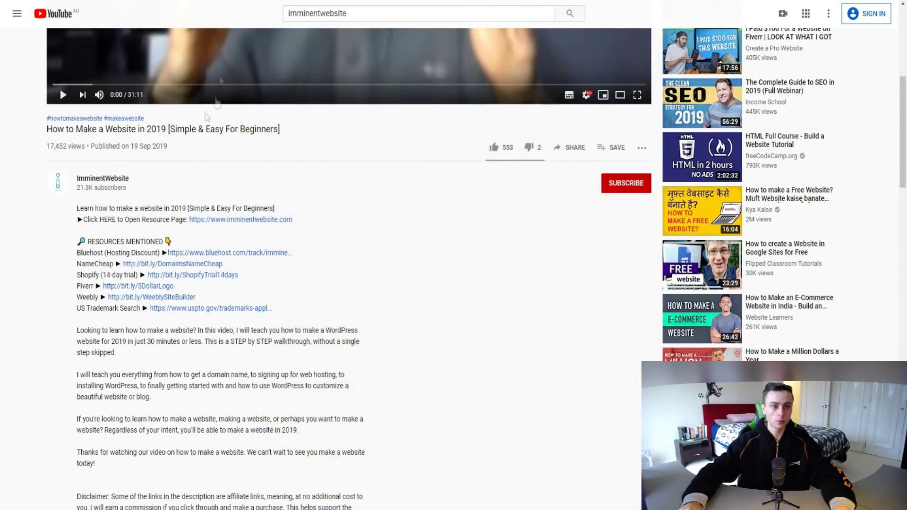
scroll(399, 160, up, 5)
scroll(392, 175, down, 4)
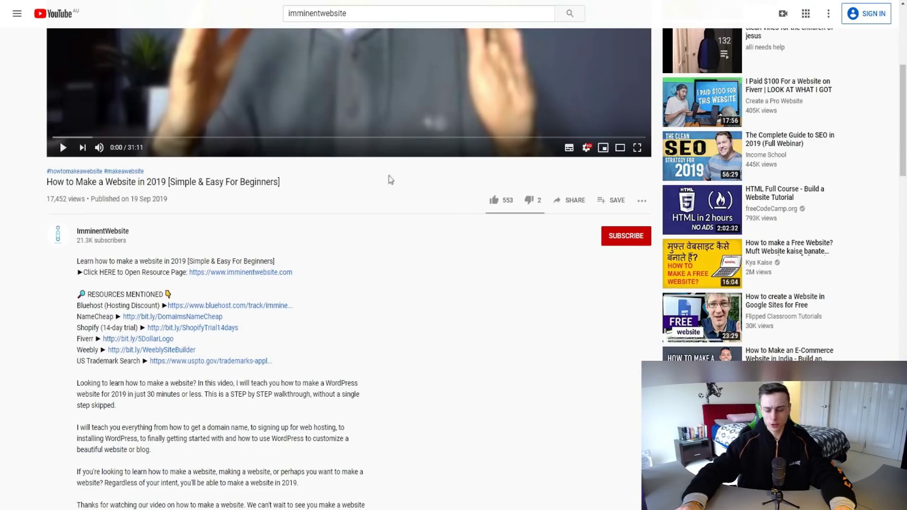
scroll(394, 165, down, 2)
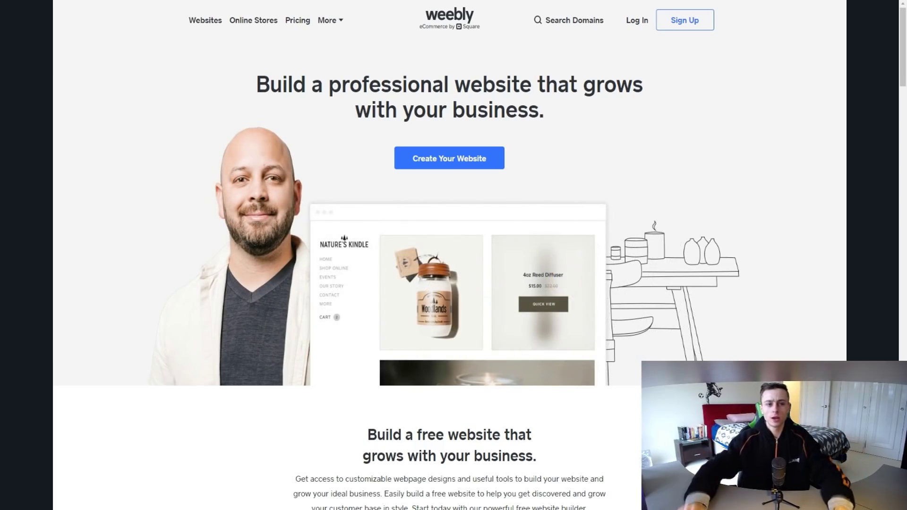
Return to the Weebly homepage, open its Pricing page and compare the Free, Connect, Pro and Business website plans.
scroll(190, 73, down, 2)
scroll(191, 73, up, 2)
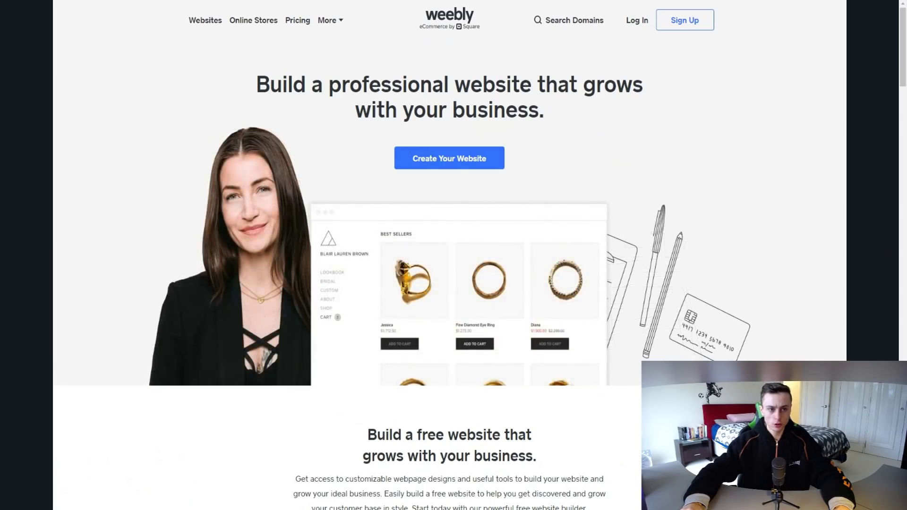
click(297, 19)
scroll(304, 157, down, 1)
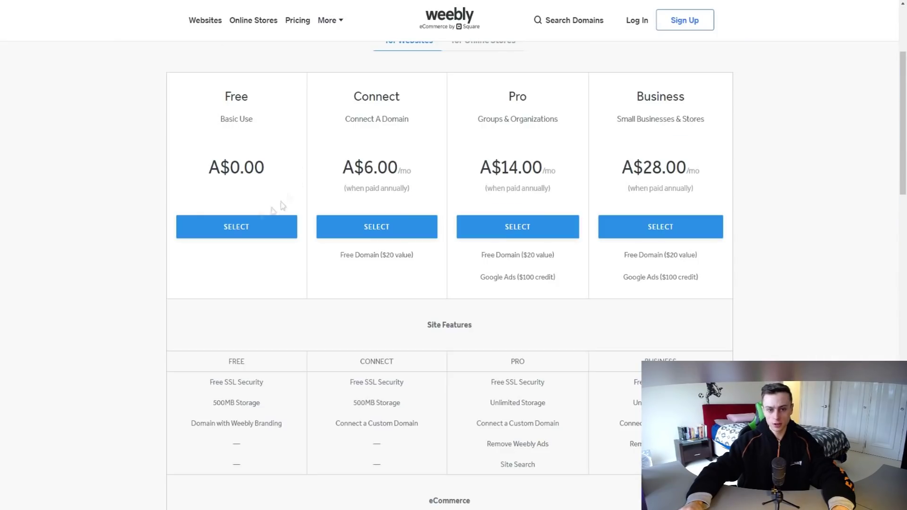
scroll(302, 207, up, 3)
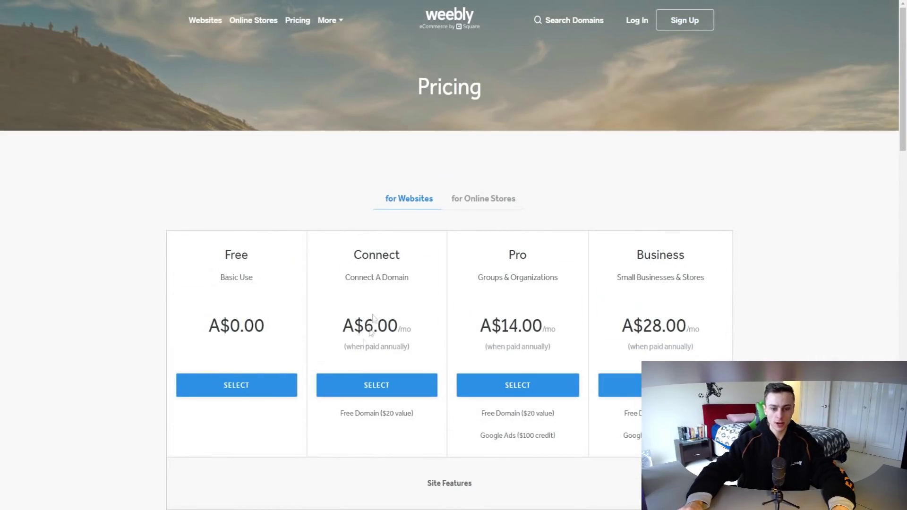
scroll(260, 317, down, 1)
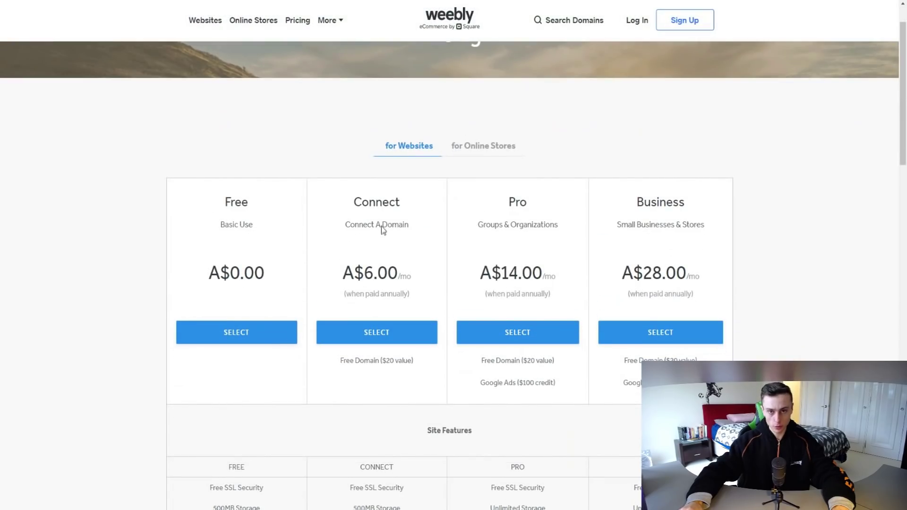
scroll(317, 268, down, 2)
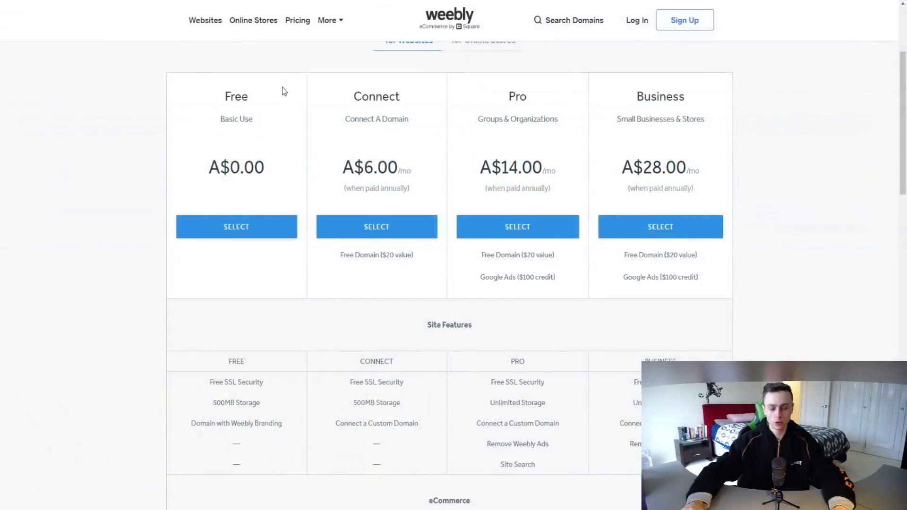
scroll(269, 88, up, 3)
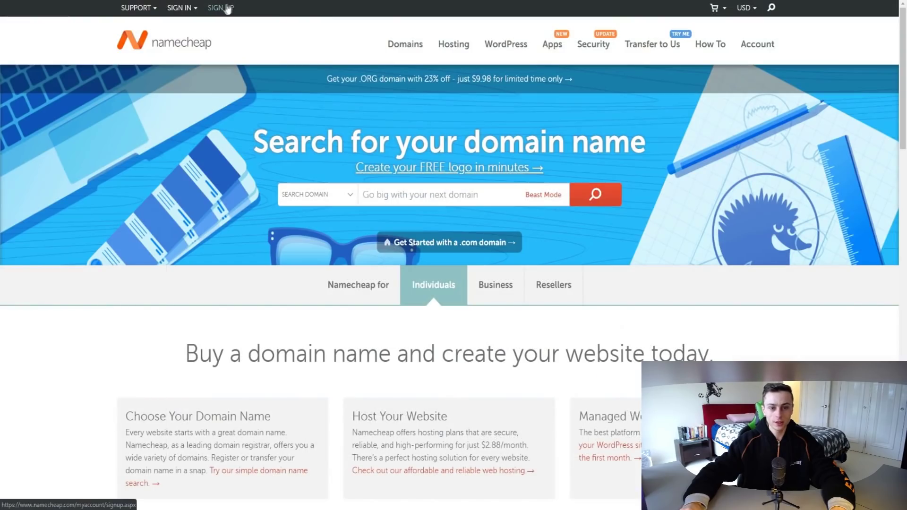
Switch to the Namecheap homepage, look it over and open the sign-in form.
scroll(262, 101, down, 8)
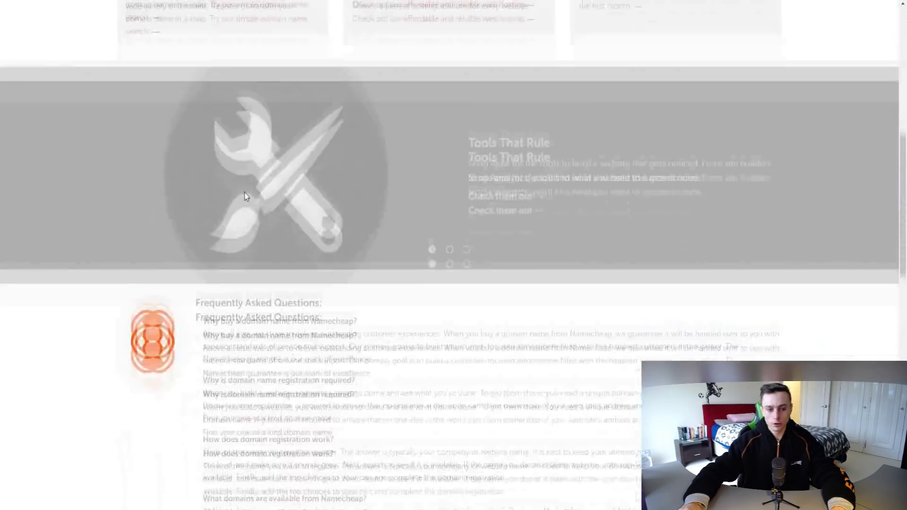
scroll(246, 191, up, 10)
click(180, 7)
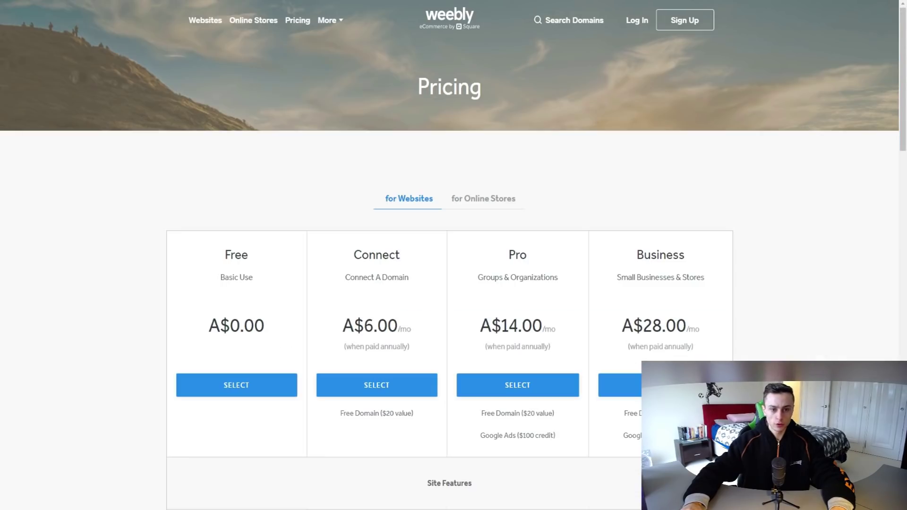
scroll(220, 204, down, 4)
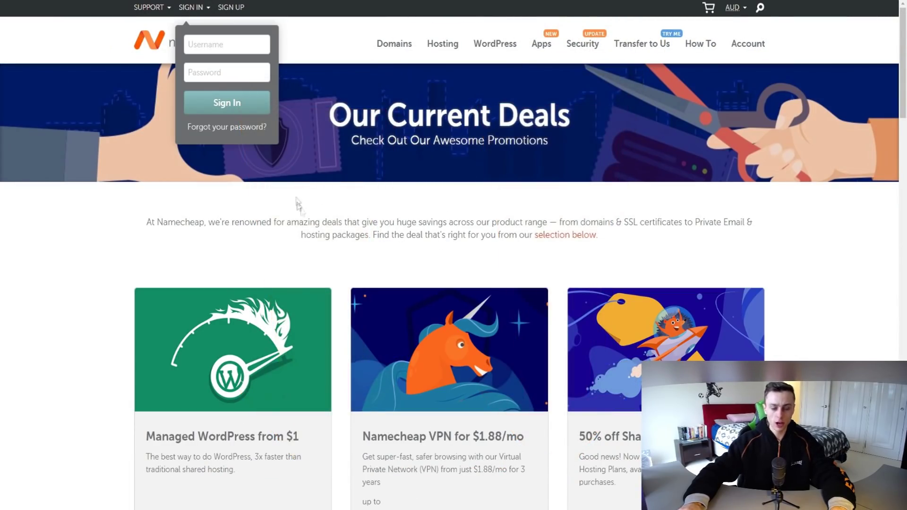
Look through the promotions on Namecheap's Our Current Deals page.
scroll(301, 211, down, 6)
scroll(336, 163, down, 8)
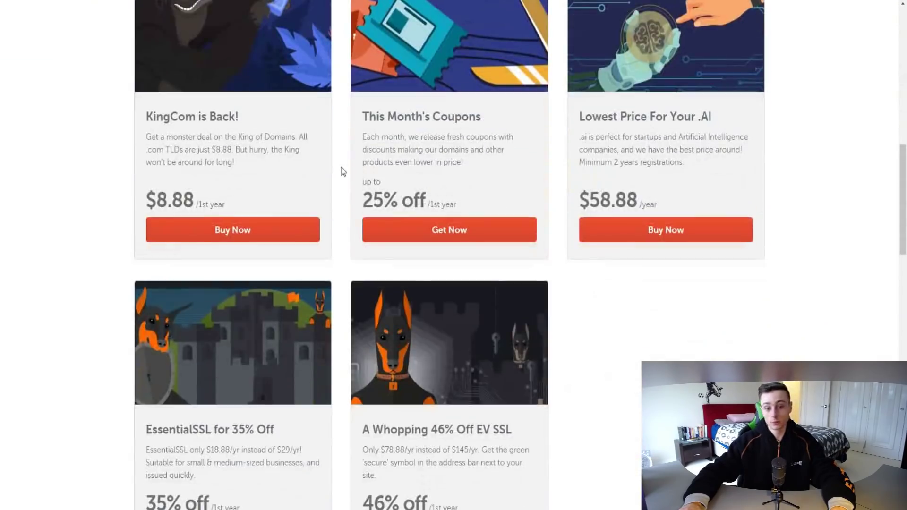
scroll(317, 190, down, 8)
scroll(316, 180, up, 20)
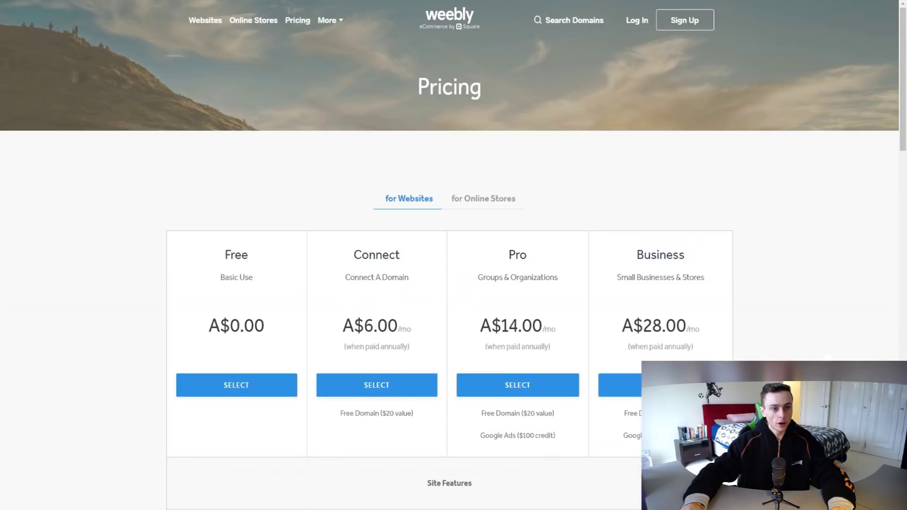
Return to Weebly's Pricing page, show the plans for online stores and review their features.
scroll(319, 186, down, 2)
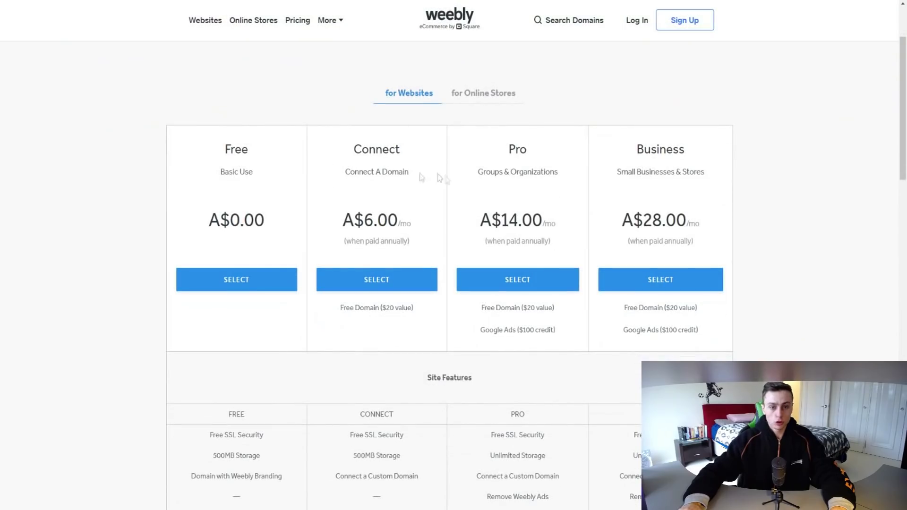
click(480, 93)
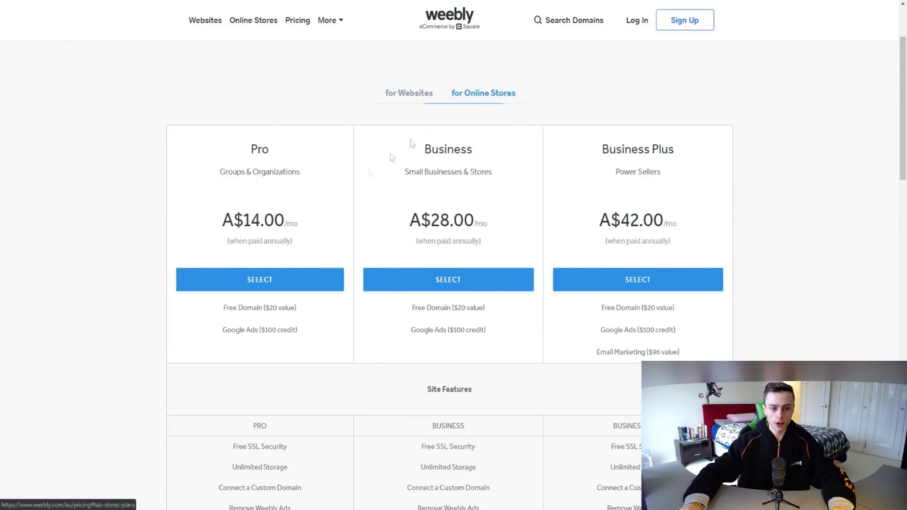
scroll(307, 173, down, 5)
scroll(325, 211, up, 10)
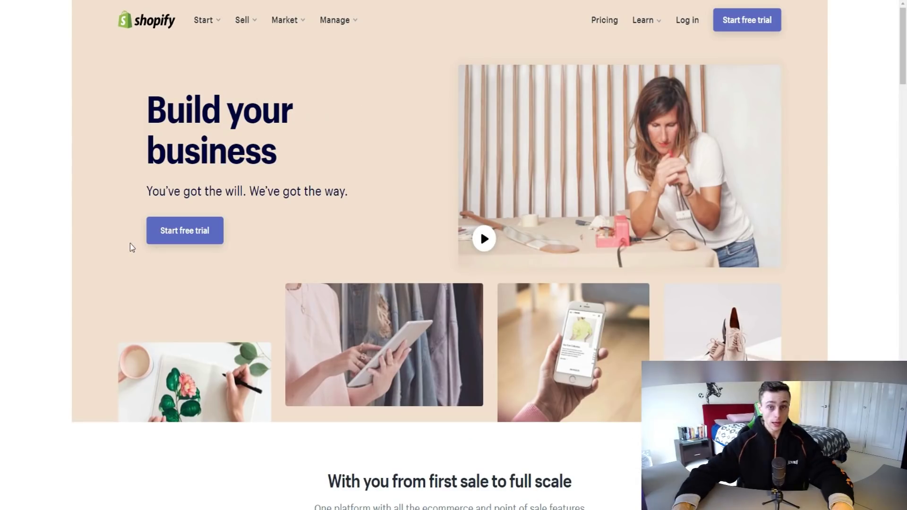
Switch to Shopify, open the free 14-day trial sign-up form to view its fields, and close it.
click(196, 231)
drag(448, 80, 522, 97)
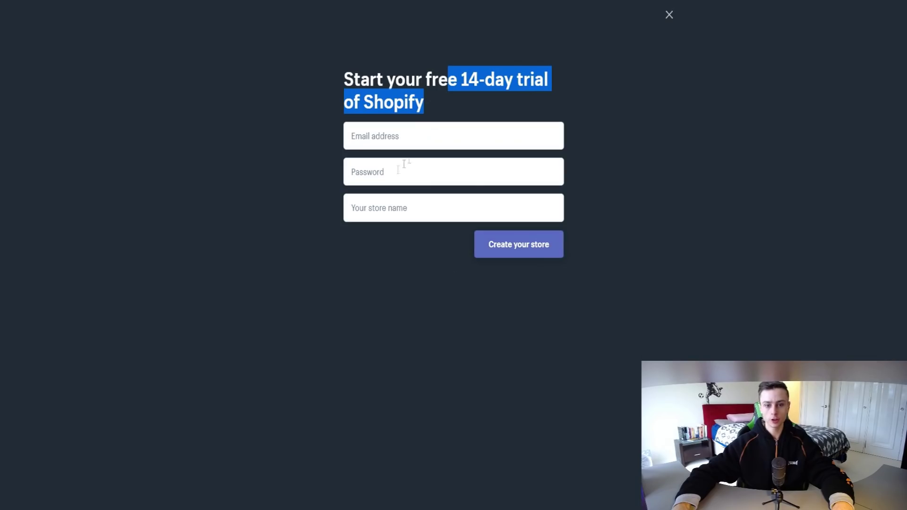
click(670, 17)
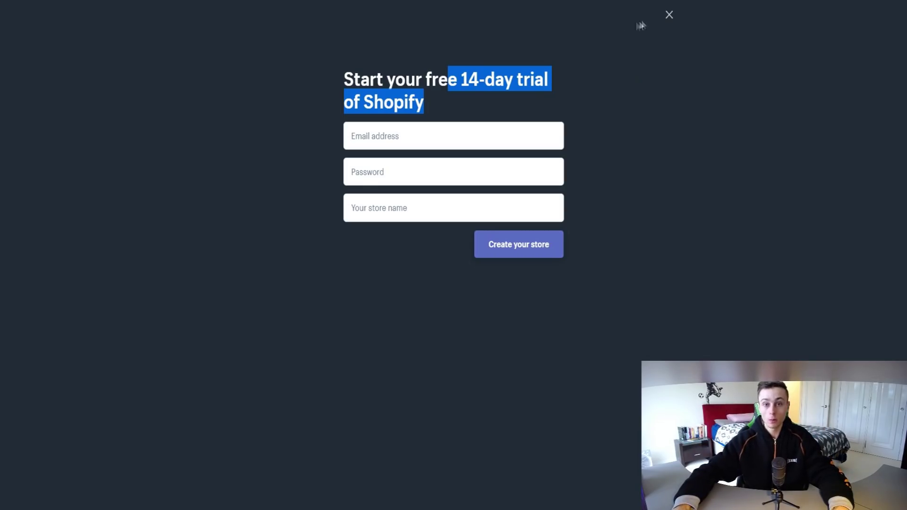
click(669, 16)
Look through the Start, Sell and Market sections of the Shopify homepage.
scroll(428, 156, down, 5)
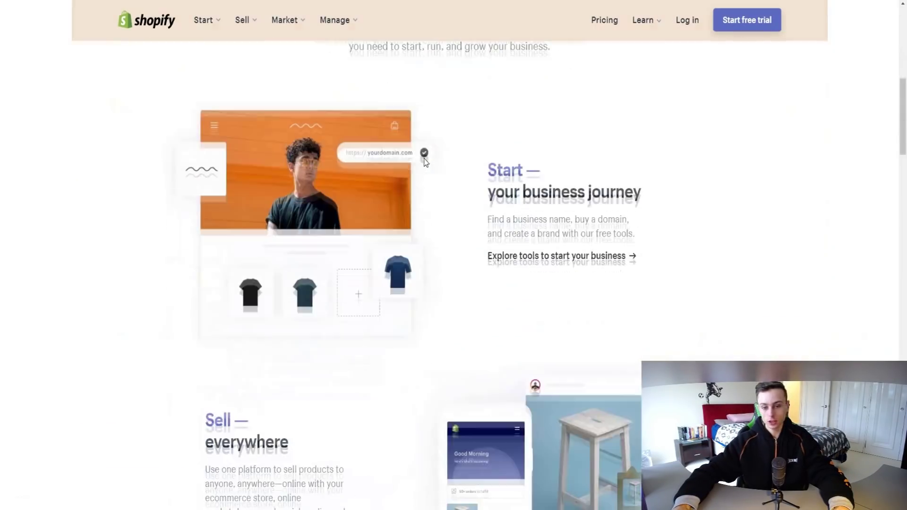
scroll(398, 228, down, 15)
scroll(362, 307, up, 8)
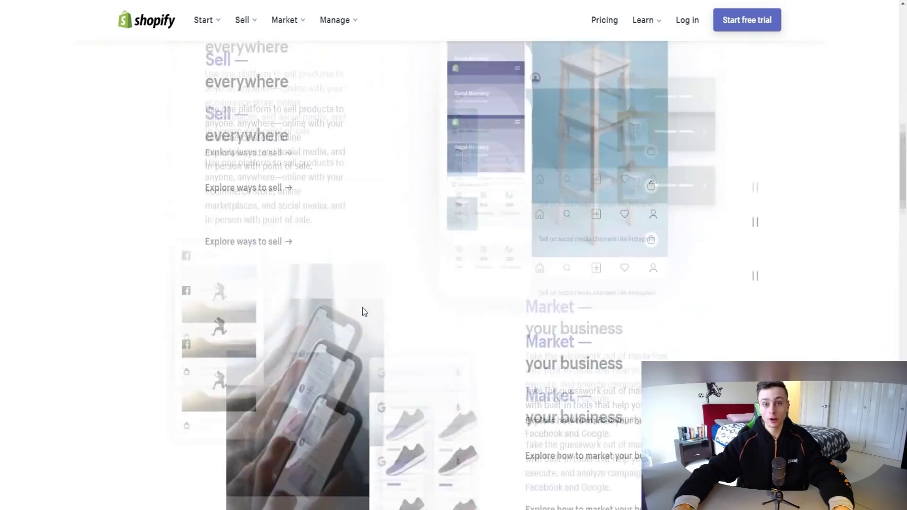
scroll(362, 308, up, 10)
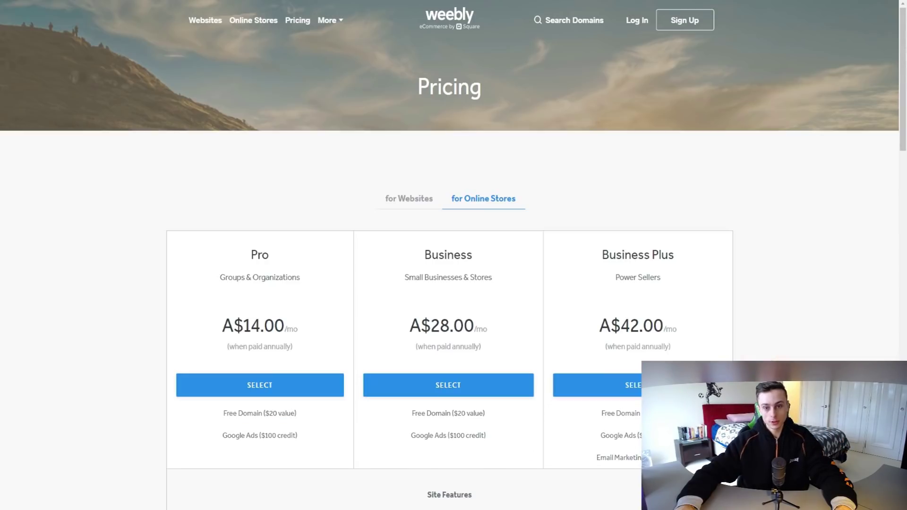
Return to Weebly's Pricing page and compare the online store plans with the website plans.
scroll(245, 95, down, 5)
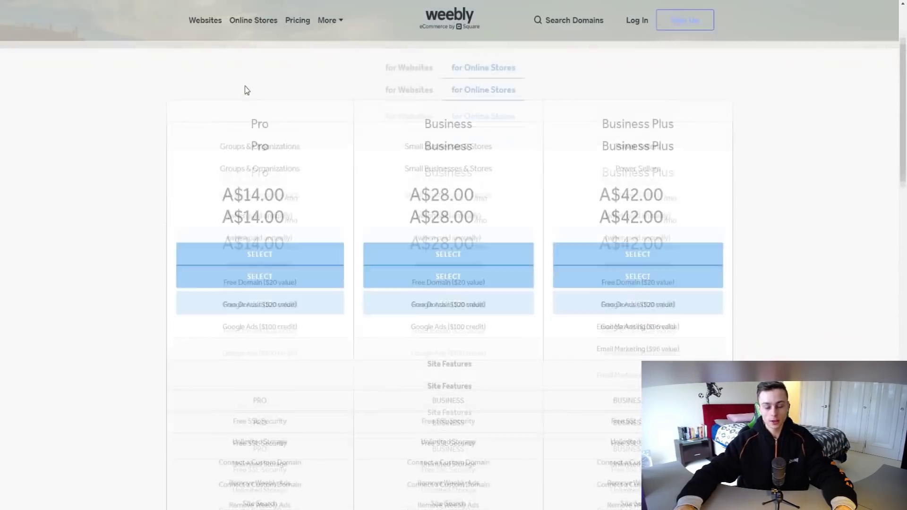
scroll(245, 94, up, 5)
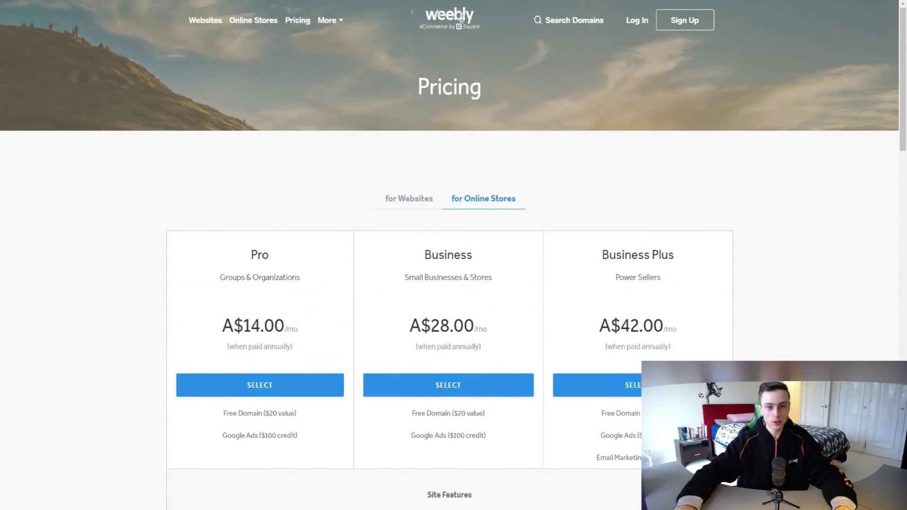
scroll(447, 199, down, 15)
scroll(456, 208, up, 15)
scroll(529, 178, down, 4)
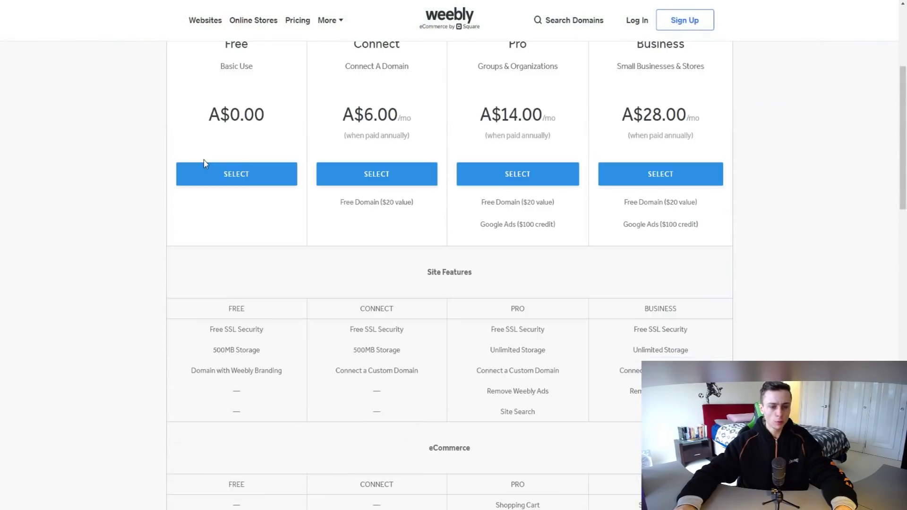
scroll(204, 163, up, 4)
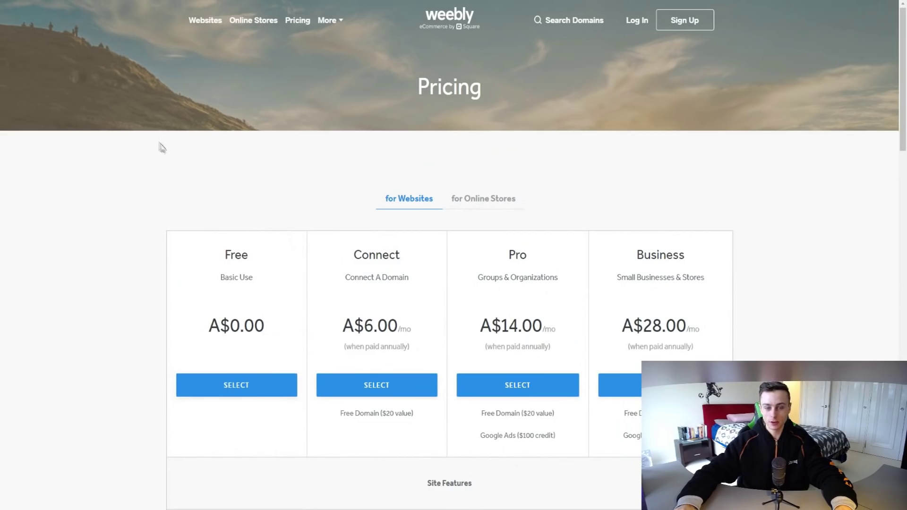
Open Weebly's Websites page, start creating a website and begin the sign-up form with the first name.
click(205, 19)
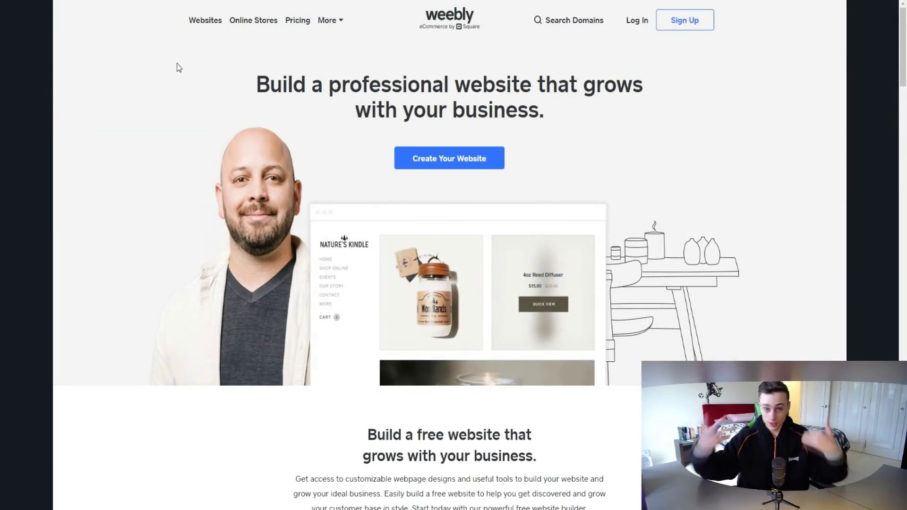
click(445, 167)
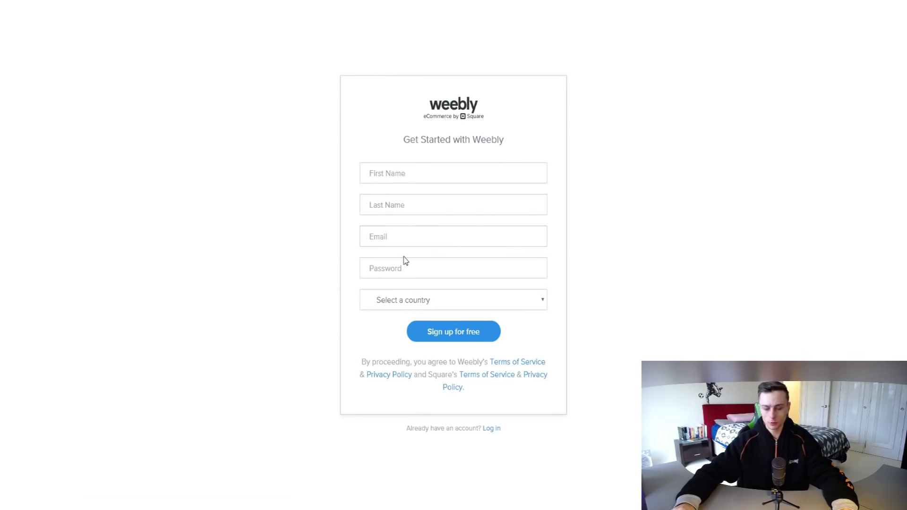
click(409, 176)
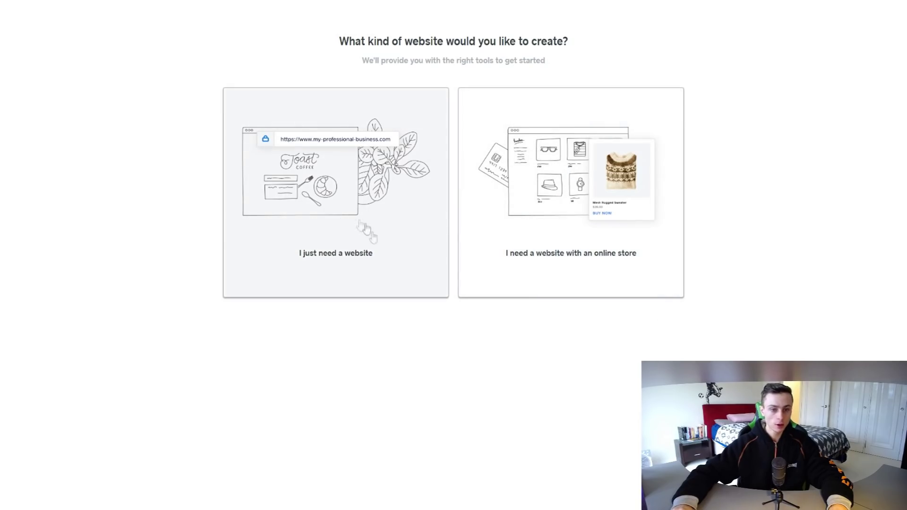
Choose to create just a website without an online store, and look through the Business themes.
right_click(335, 223)
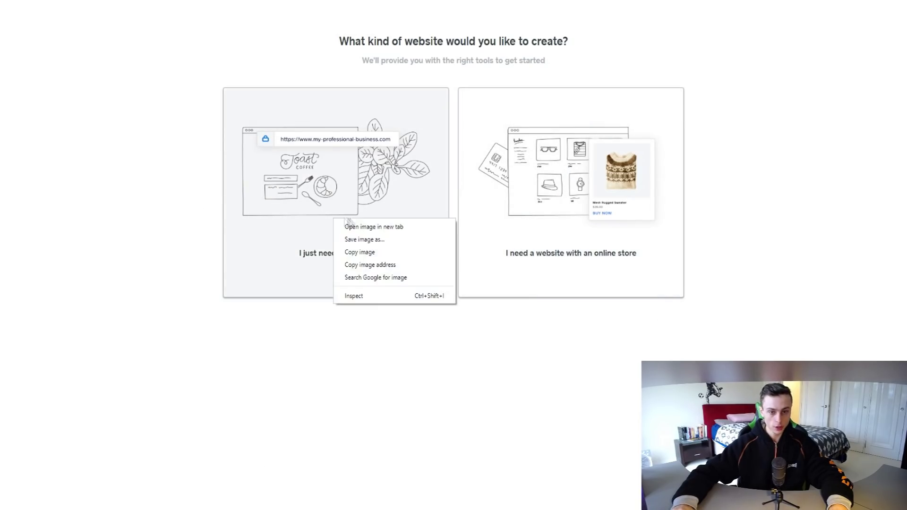
click(300, 205)
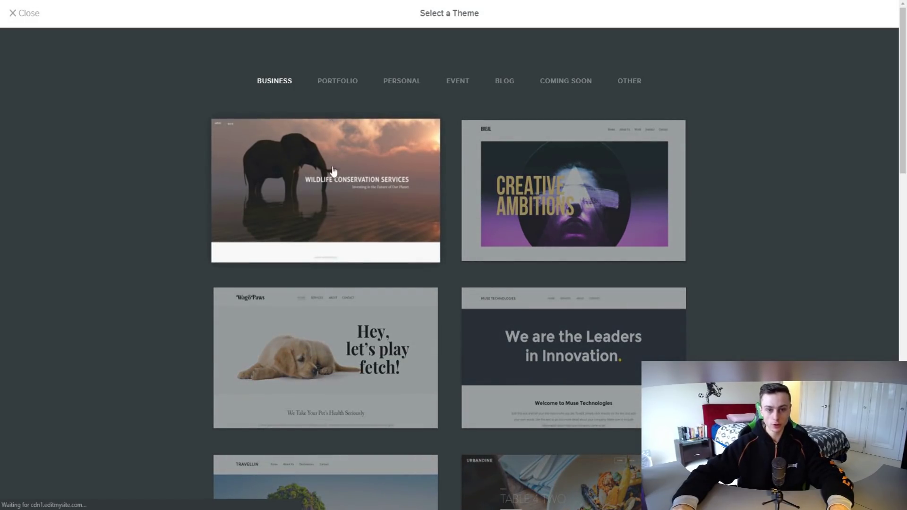
scroll(335, 179, down, 20)
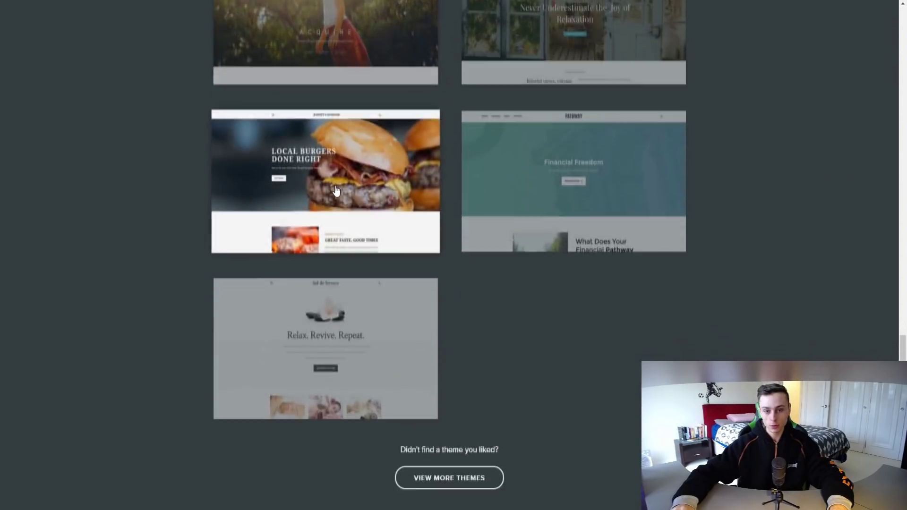
scroll(335, 191, up, 20)
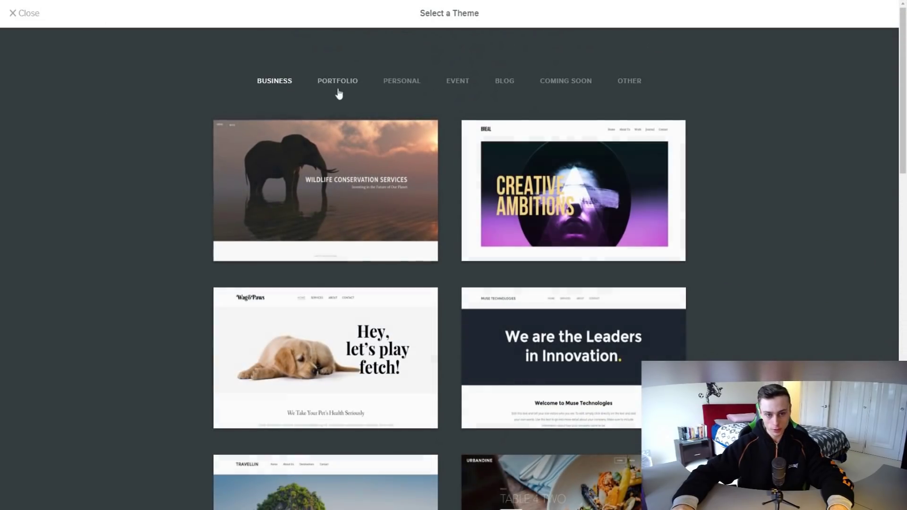
scroll(346, 142, down, 15)
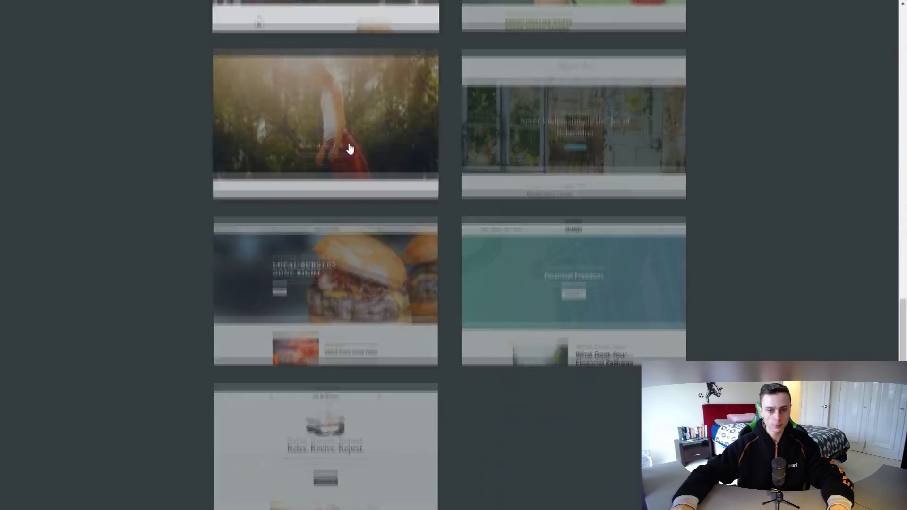
scroll(347, 143, up, 13)
Browse the available themes in the Portfolio, Personal and Event categories.
click(324, 82)
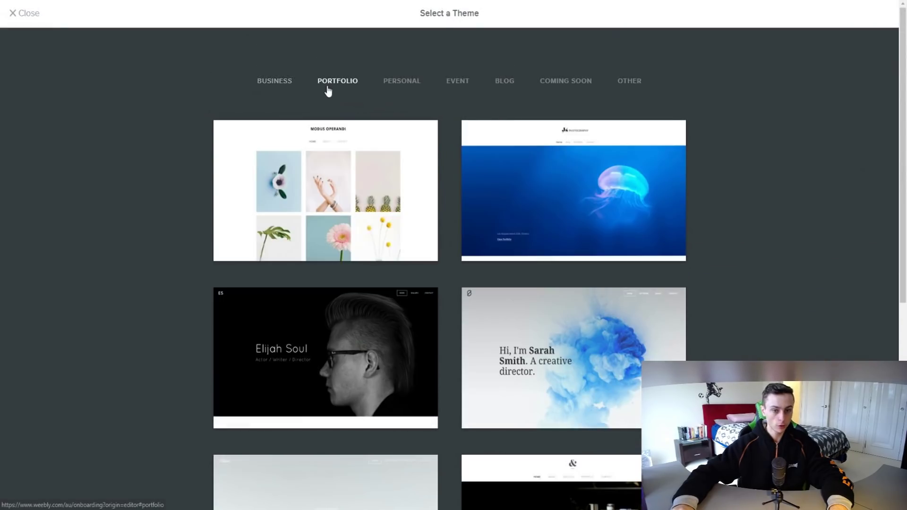
scroll(455, 221, down, 6)
scroll(451, 224, up, 6)
click(405, 85)
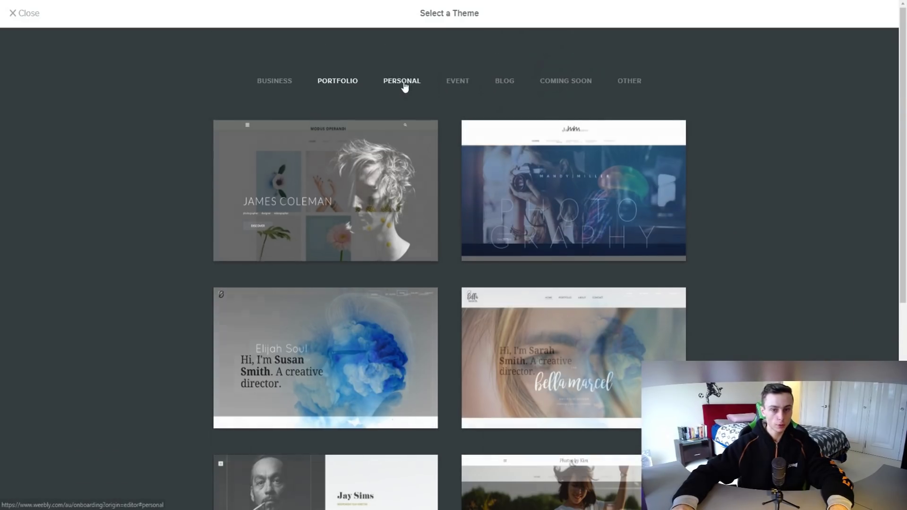
scroll(373, 212, down, 6)
scroll(404, 267, up, 6)
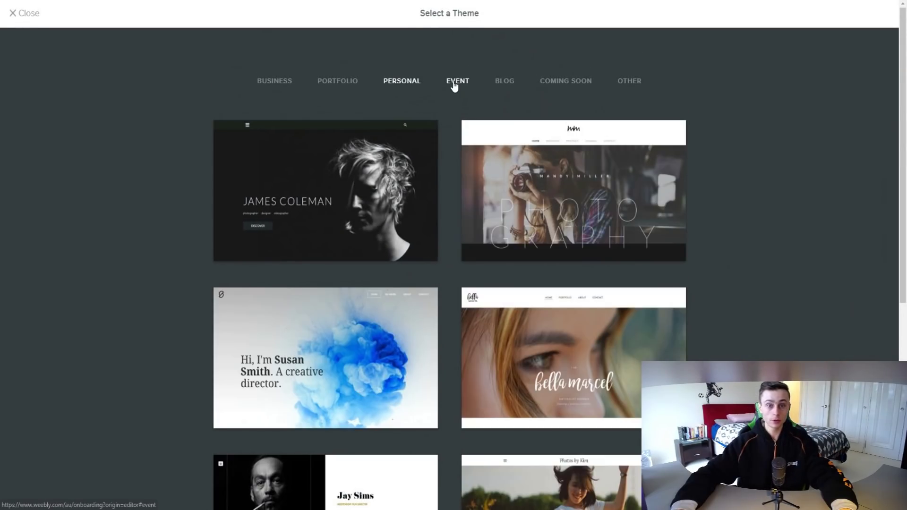
click(454, 83)
scroll(362, 211, down, 5)
scroll(361, 210, up, 5)
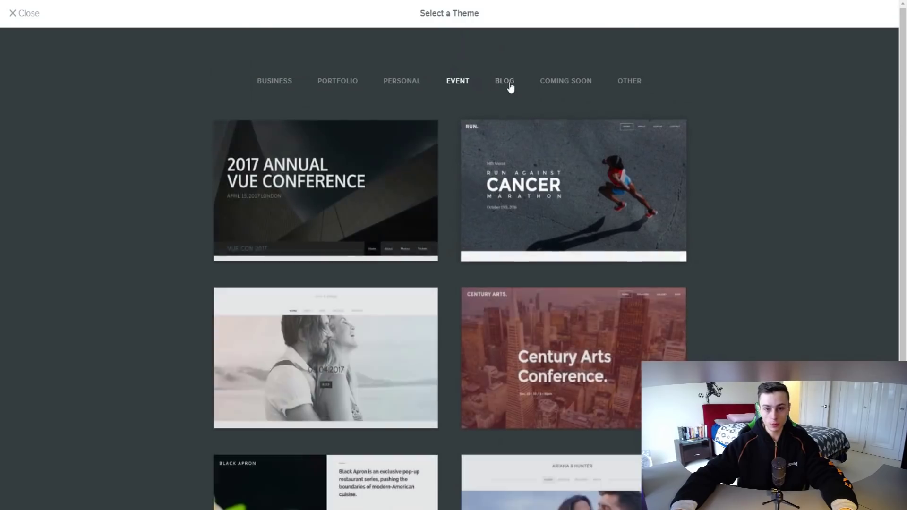
Browse the available themes in the Blog, Coming Soon and Other categories.
click(505, 81)
scroll(407, 227, down, 5)
scroll(407, 226, up, 5)
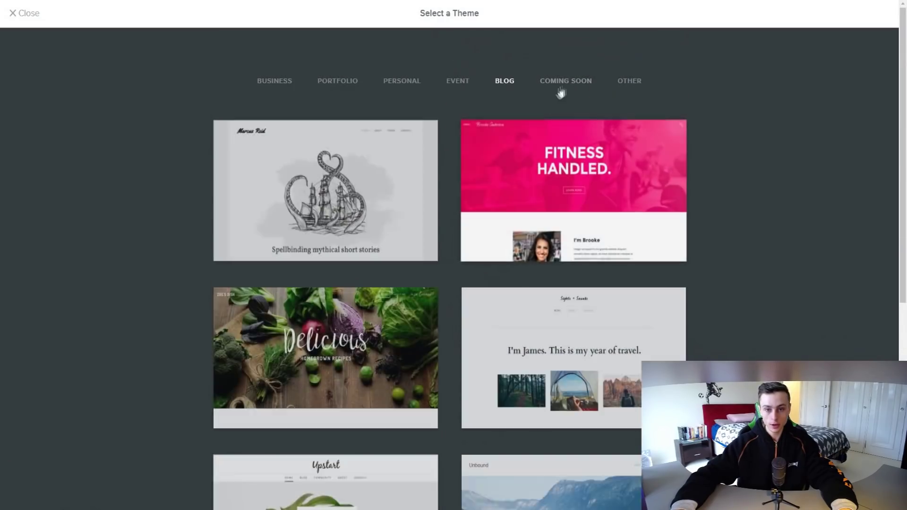
click(563, 84)
scroll(421, 296, down, 5)
scroll(421, 296, up, 5)
click(629, 83)
scroll(441, 197, down, 5)
scroll(441, 197, up, 5)
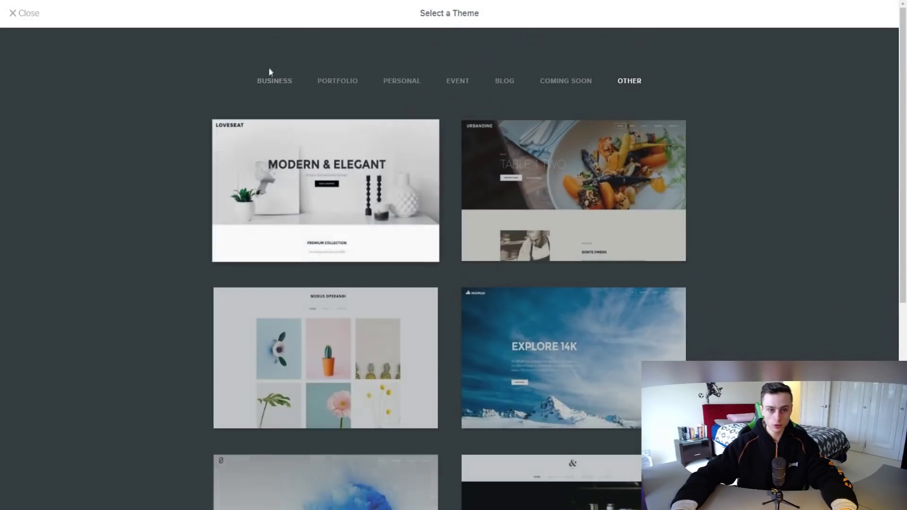
Preview the "Explore 14K" mountain theme from the Business category and start editing the site with it.
click(274, 81)
scroll(344, 146, down, 8)
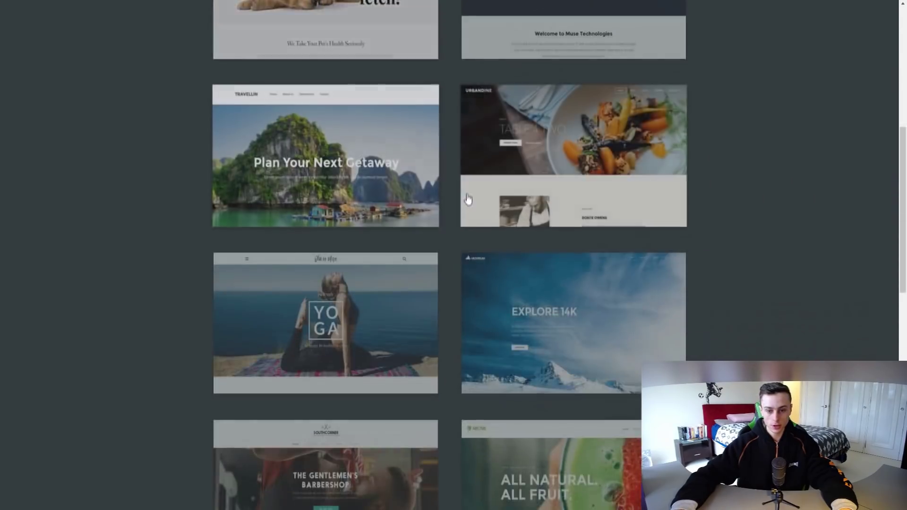
scroll(468, 199, down, 2)
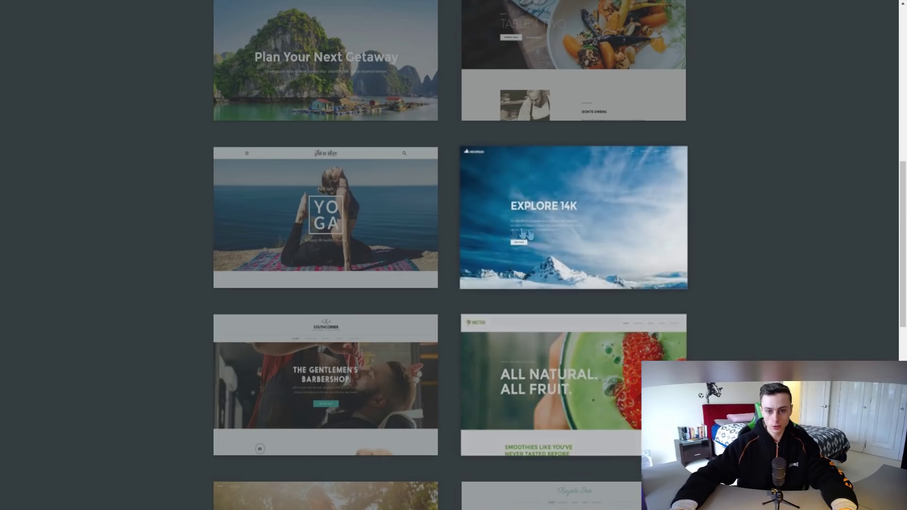
click(556, 214)
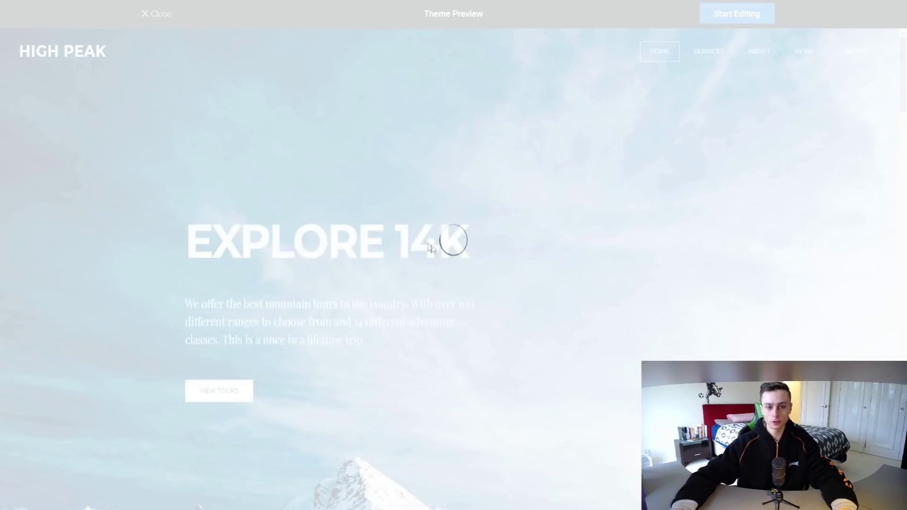
scroll(407, 123, down, 5)
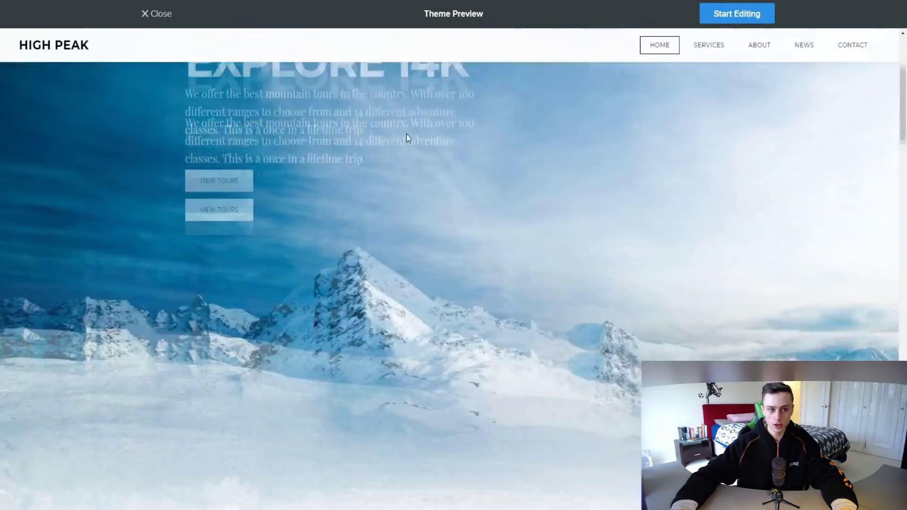
scroll(715, 41, up, 5)
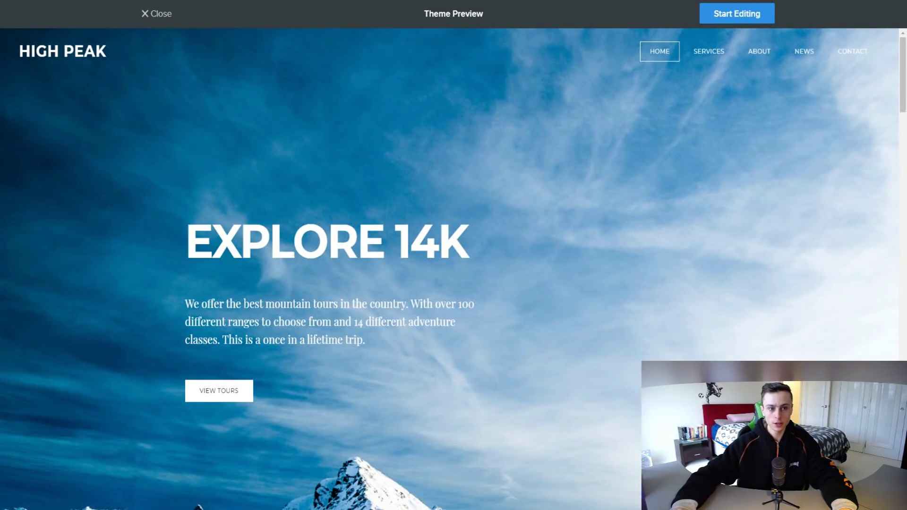
click(739, 14)
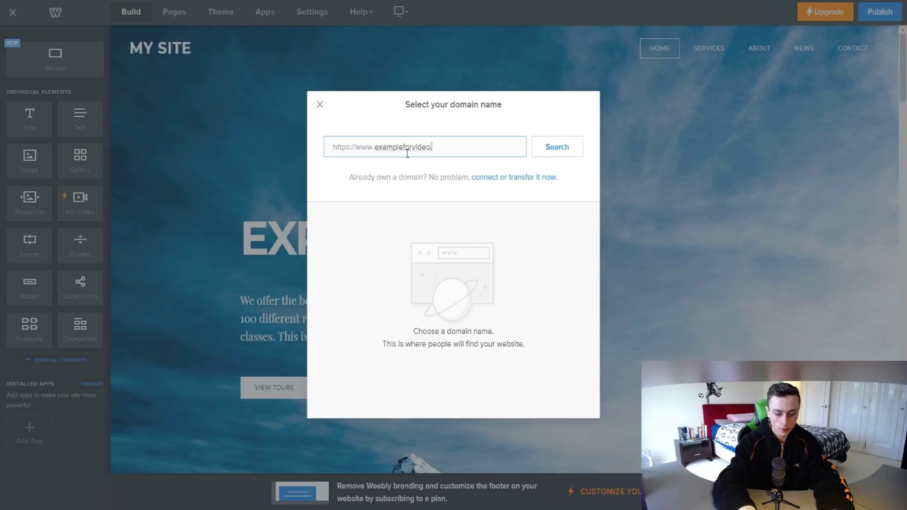
Search for the domain exampleforvideo.com, view the plans for registering it, and return to check the free subdomain option.
click(556, 147)
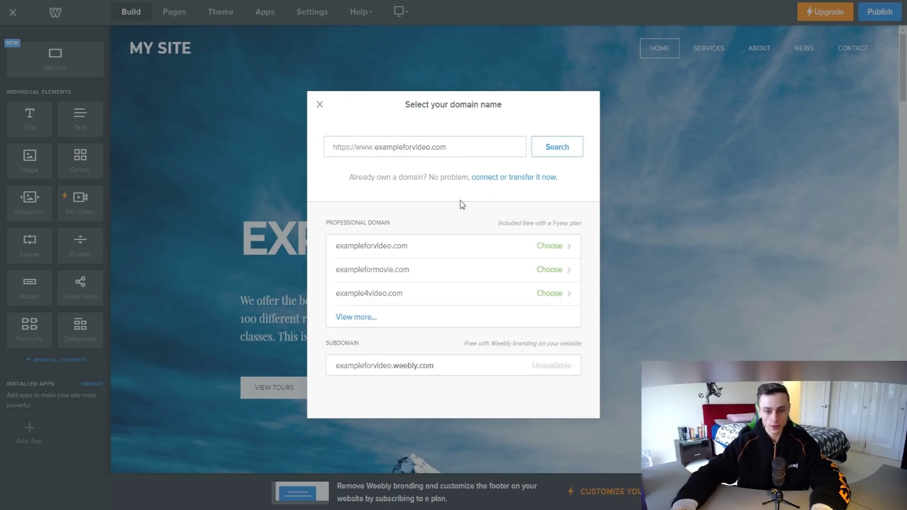
click(444, 247)
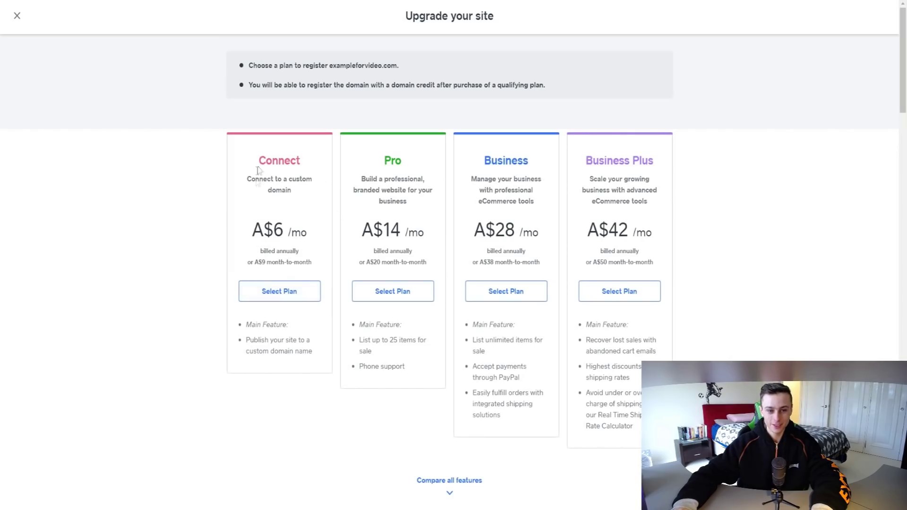
drag(264, 180, 293, 203)
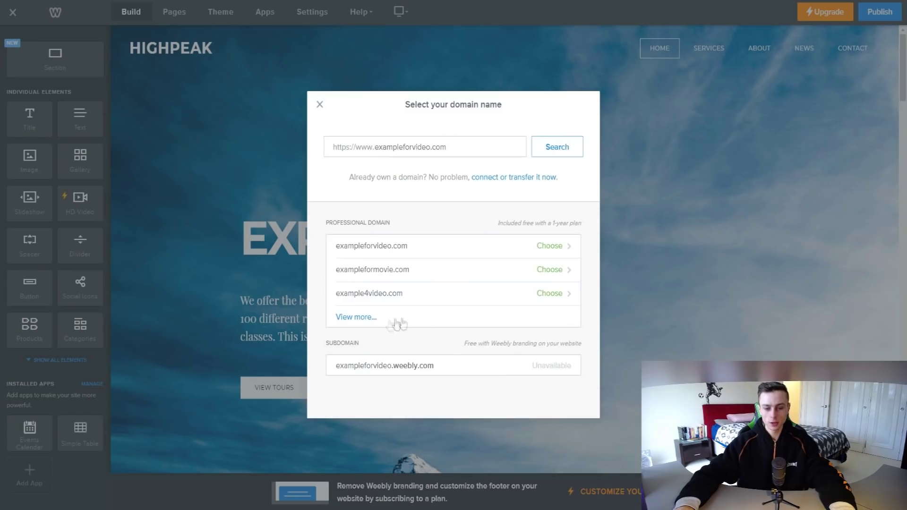
drag(462, 342, 544, 343)
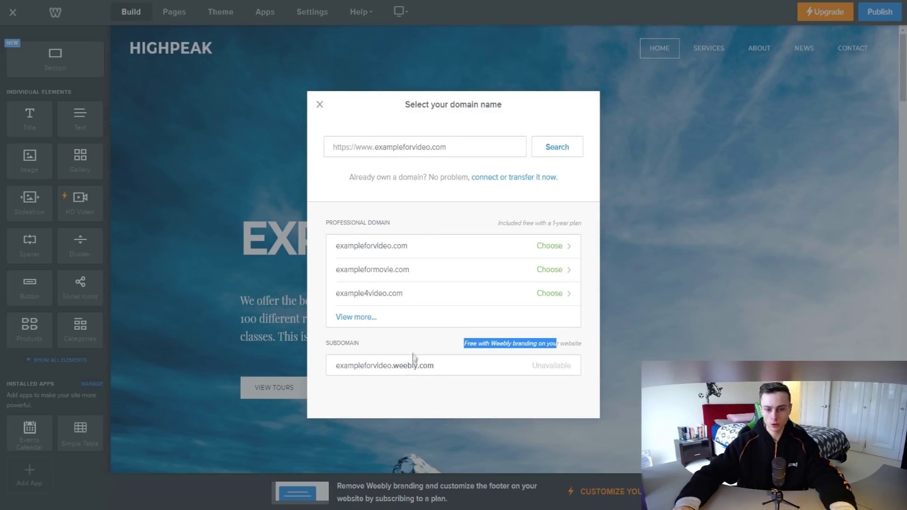
Search for exampleforvideo122.com and choose the free subdomain exampleforvideo122.weebly.com.
click(431, 147)
text(122)
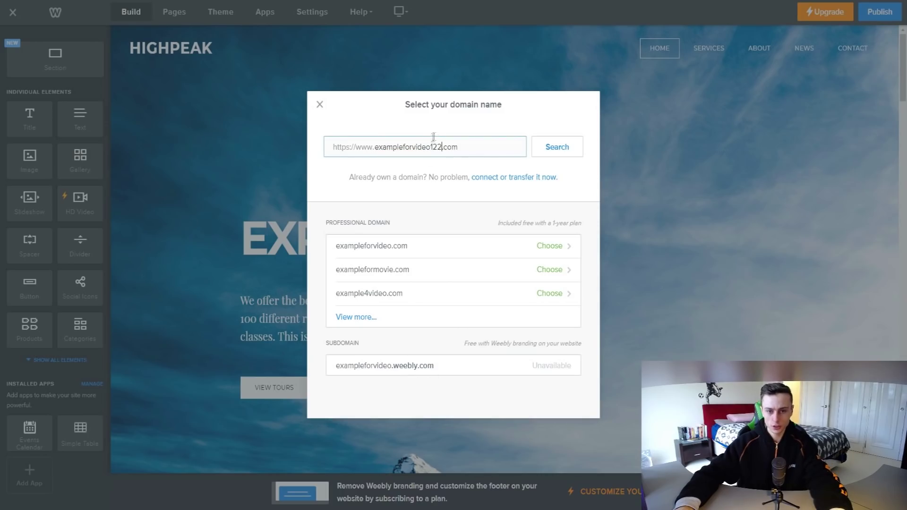
key(Return)
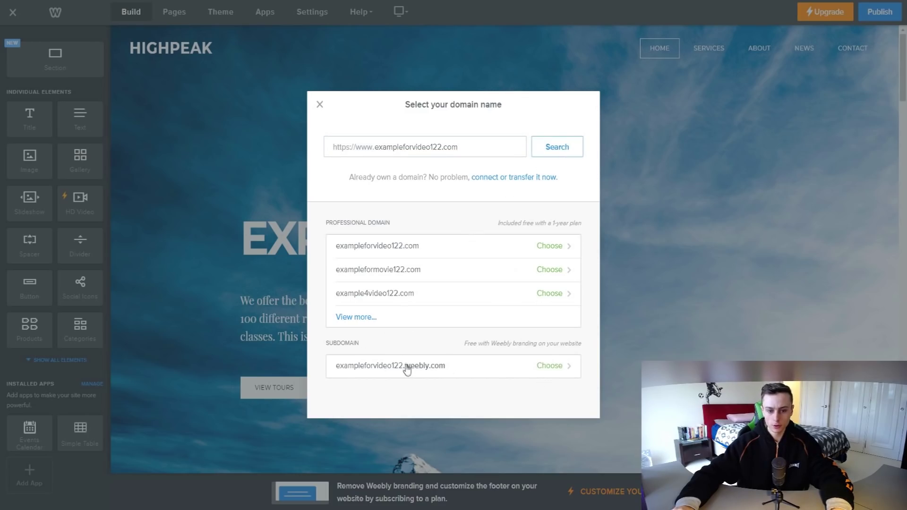
click(544, 369)
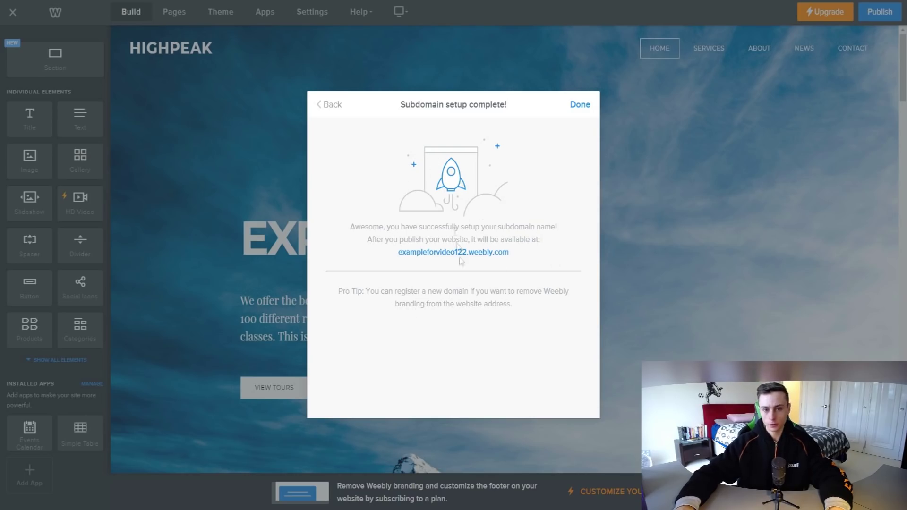
Open the new subdomain's link in a separate tab, then return and finish the subdomain setup.
right_click(437, 252)
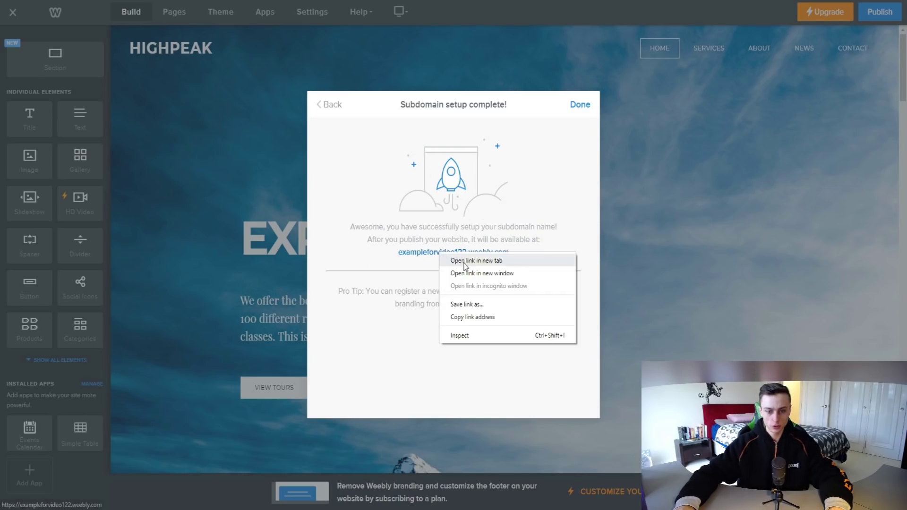
click(462, 261)
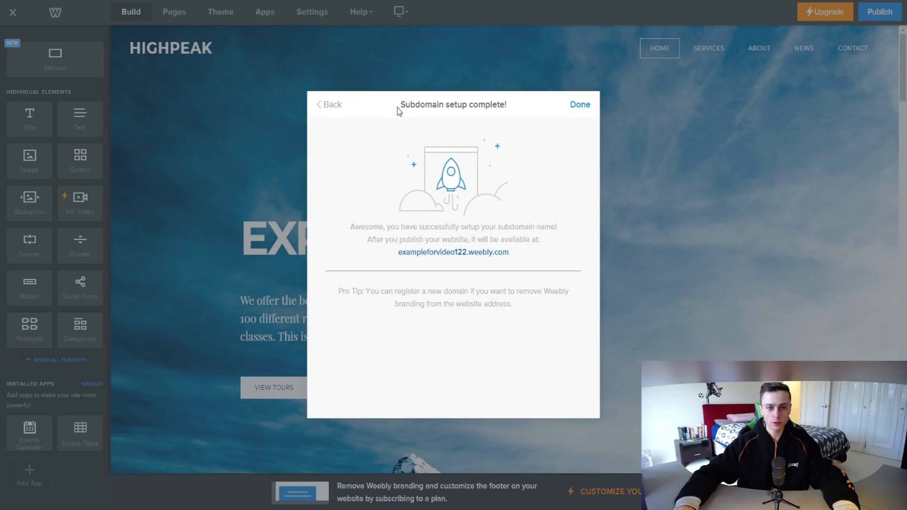
drag(402, 101, 506, 104)
click(554, 131)
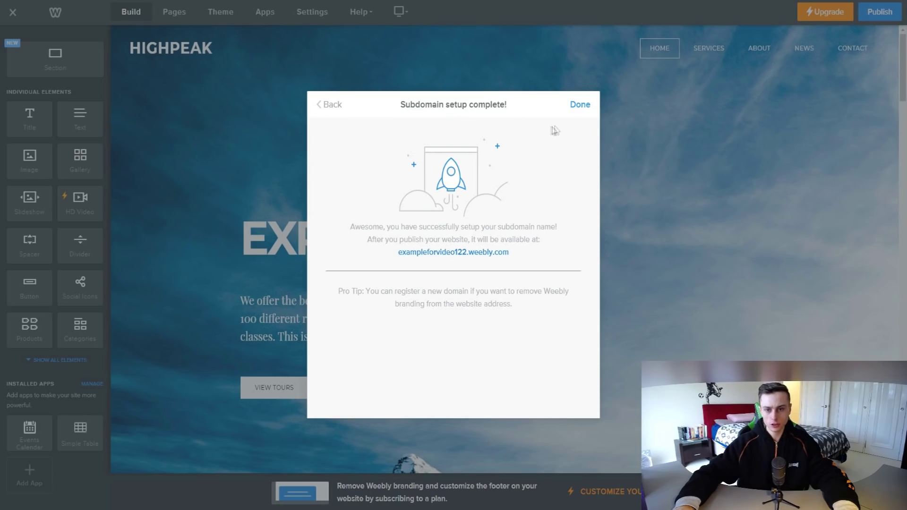
click(579, 108)
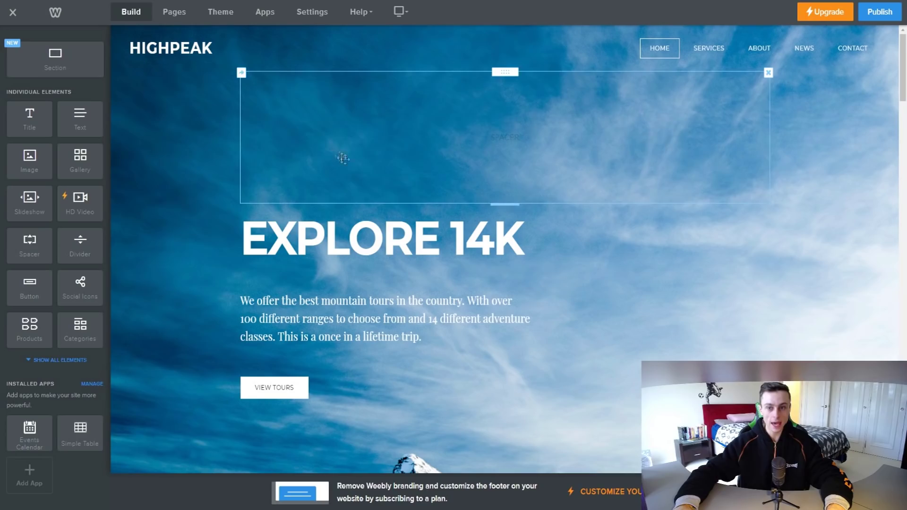
Replace the home page's "EXPLORE 14K" headline with the site owner's name in possessive form followed by "Website".
click(320, 241)
drag(528, 237, 235, 235)
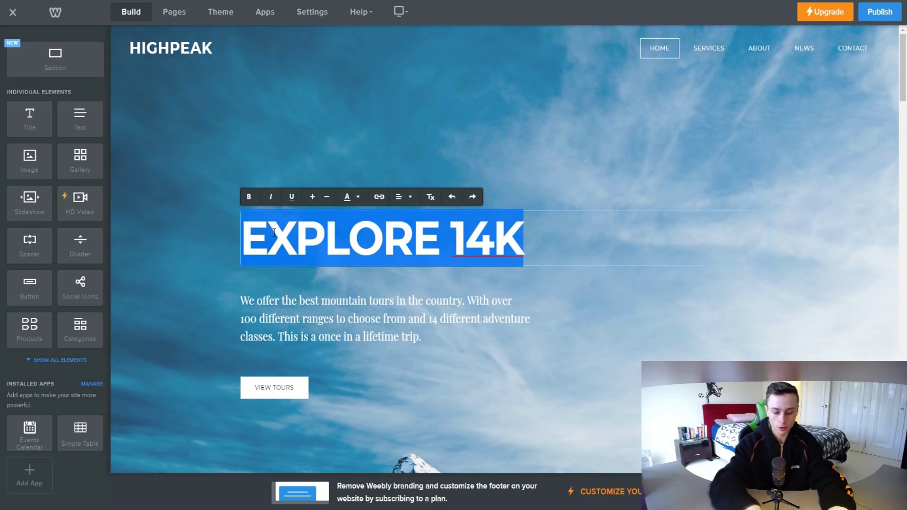
text(Bob)
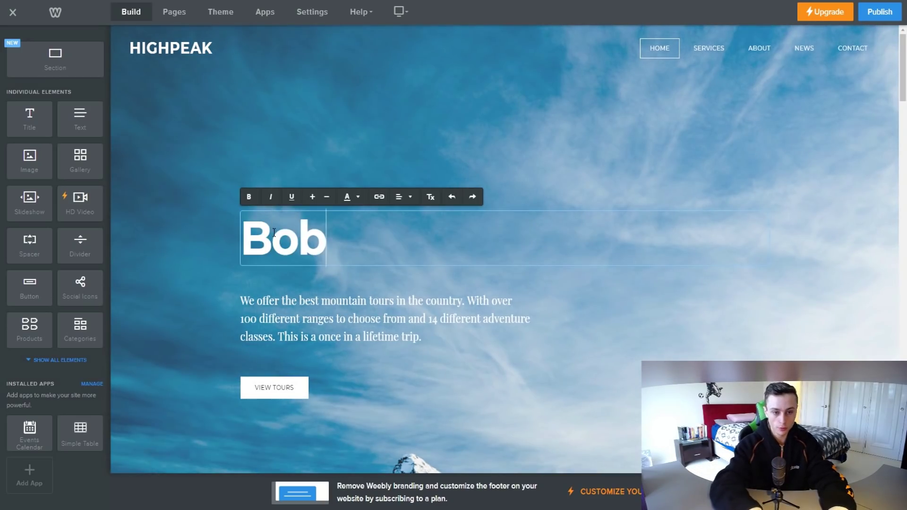
text( Bpr)
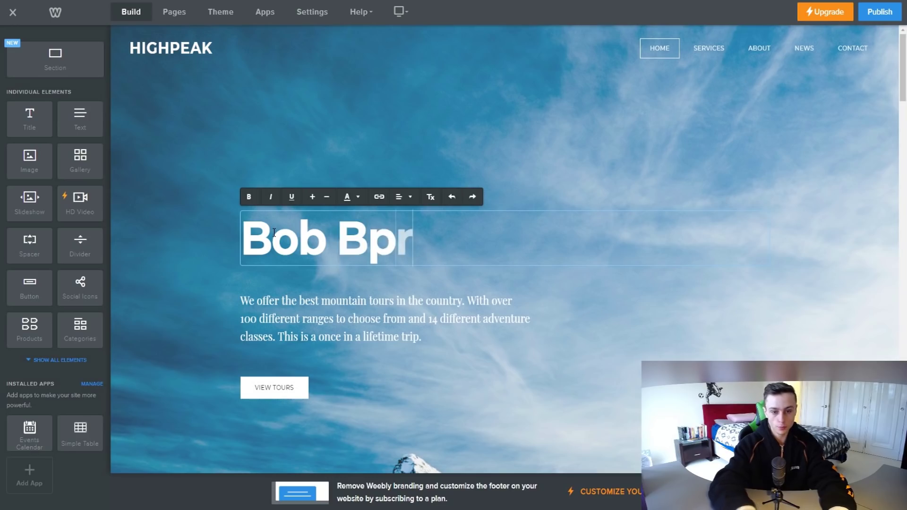
key(BackSpace)
key(BackSpace)
text(rown's)
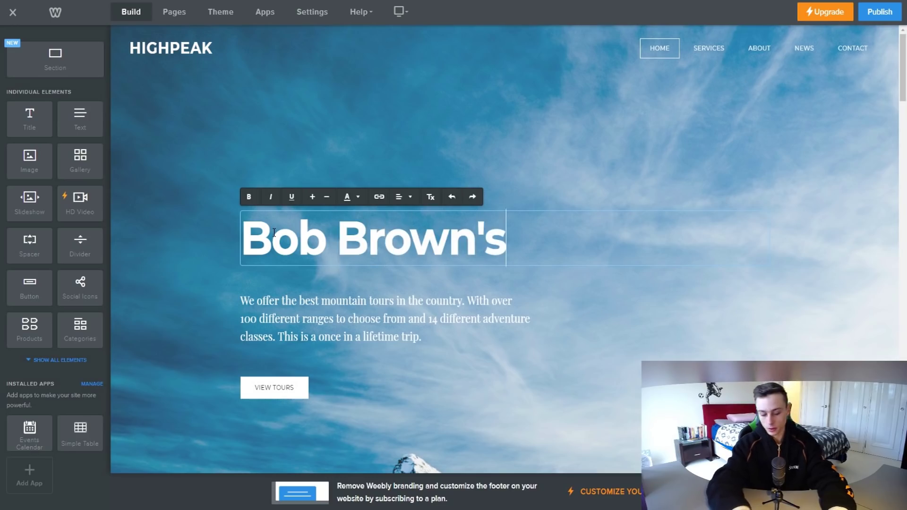
text( Website)
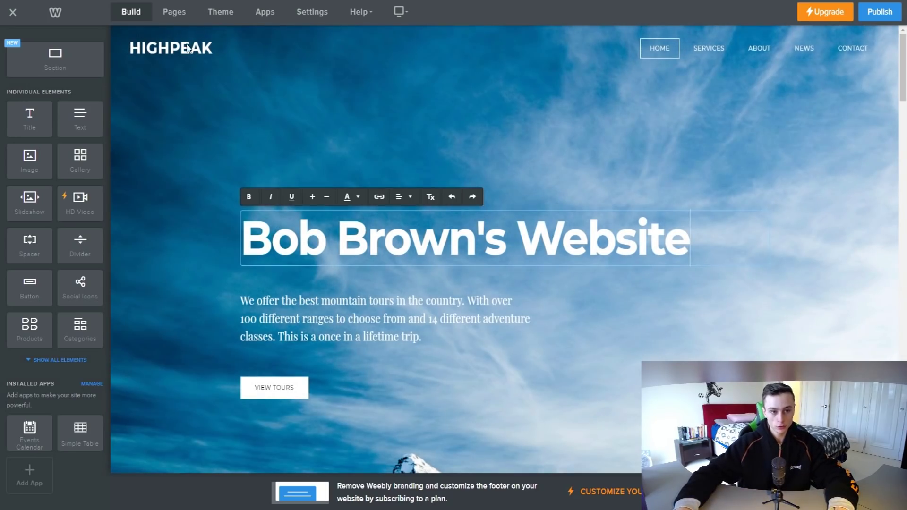
Replace the "HIGHPEAK" site title in the header with the owner's name as one word in capitals.
click(188, 48)
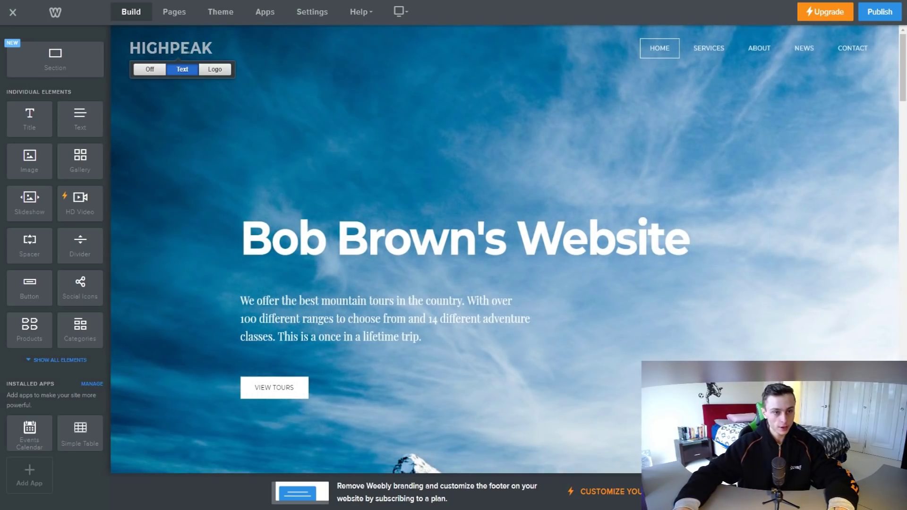
drag(130, 47, 233, 45)
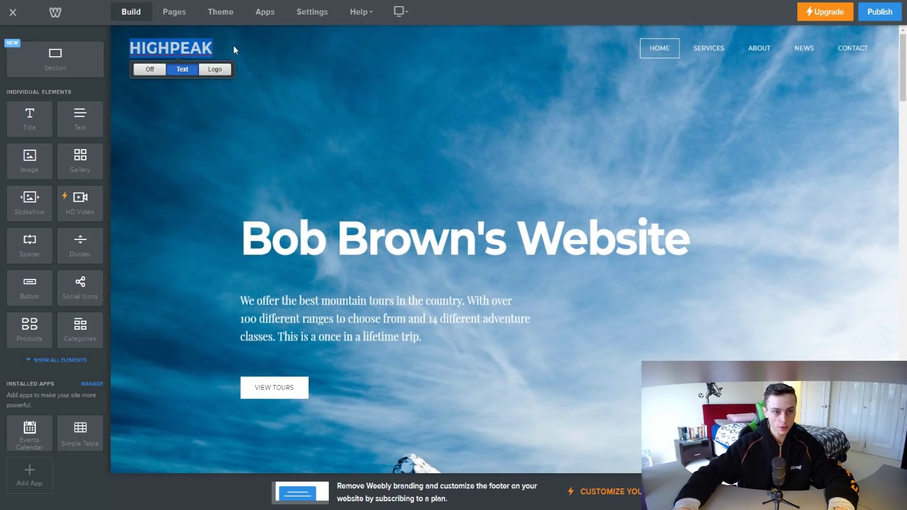
text(BOBBROWN)
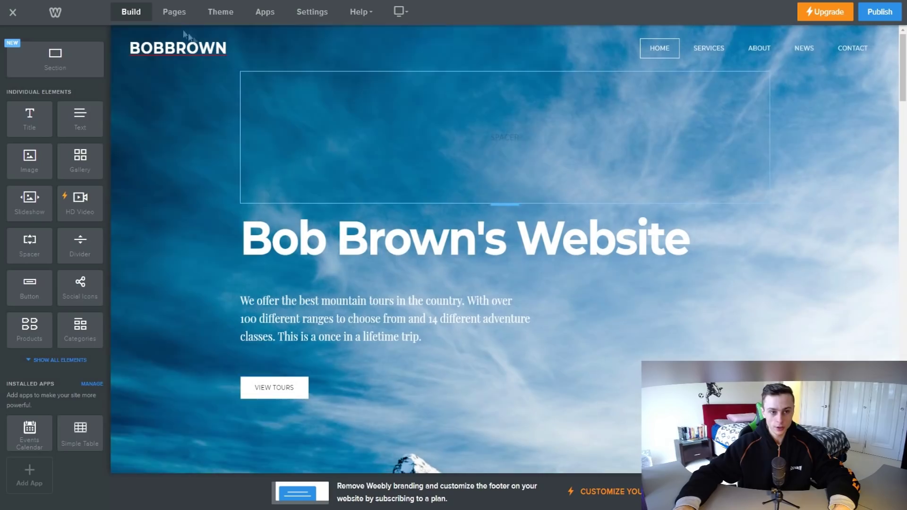
Look through the site's Services, About, Home, News and Contact pages to review their default content.
click(175, 13)
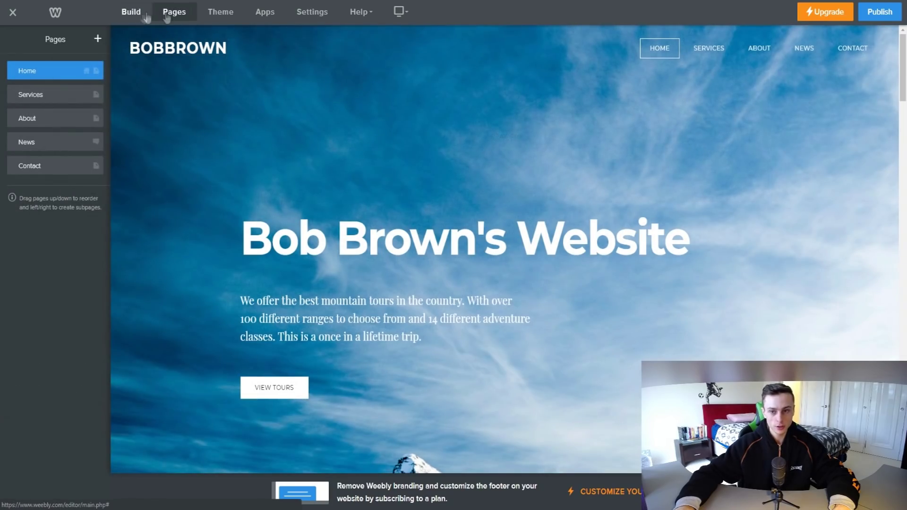
click(714, 53)
click(157, 48)
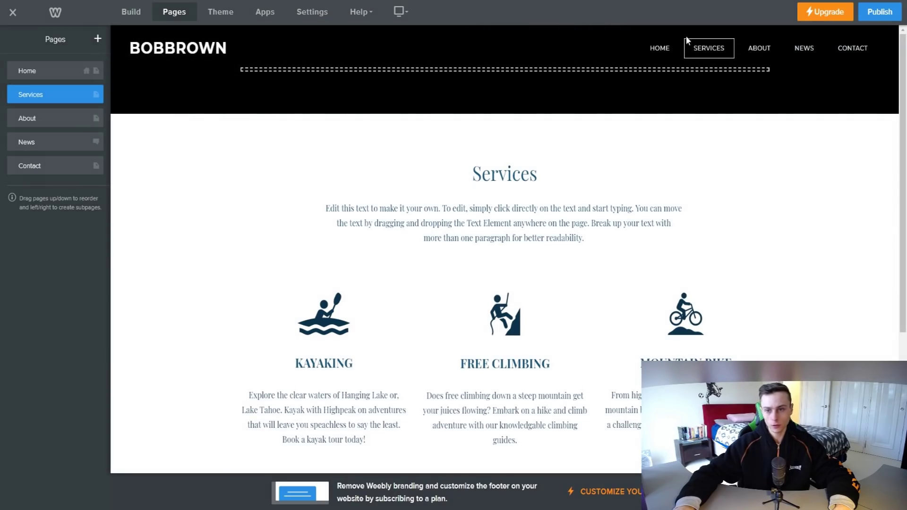
click(757, 51)
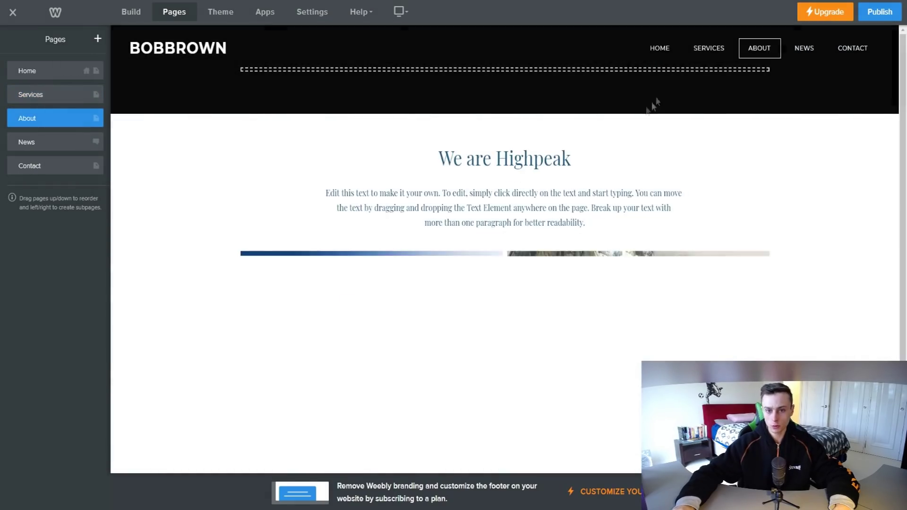
click(658, 48)
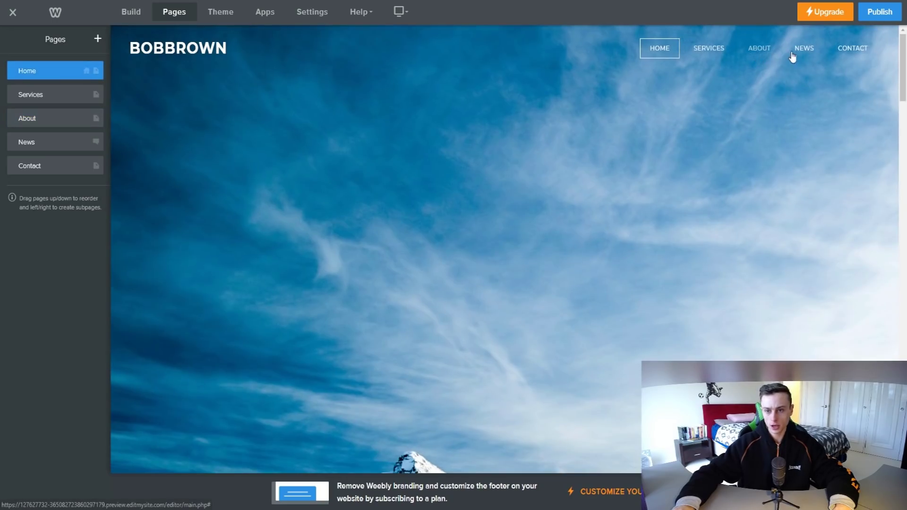
click(799, 50)
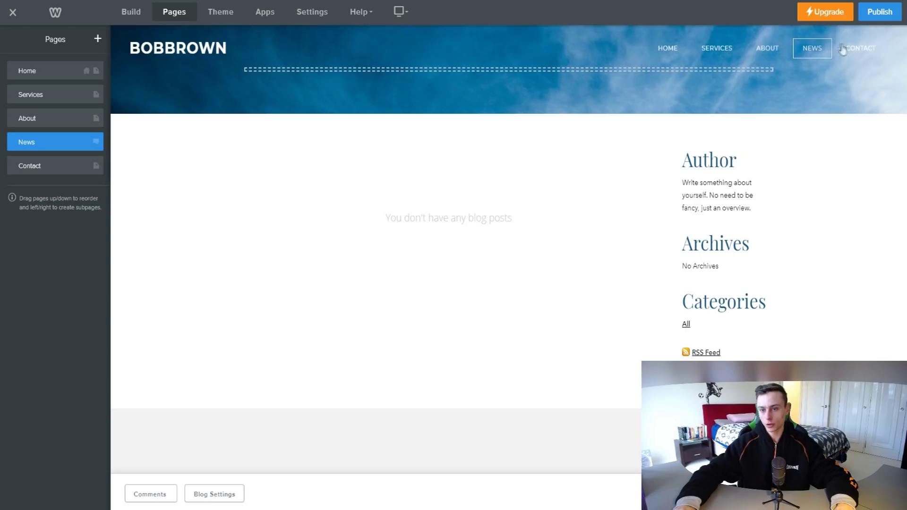
click(860, 50)
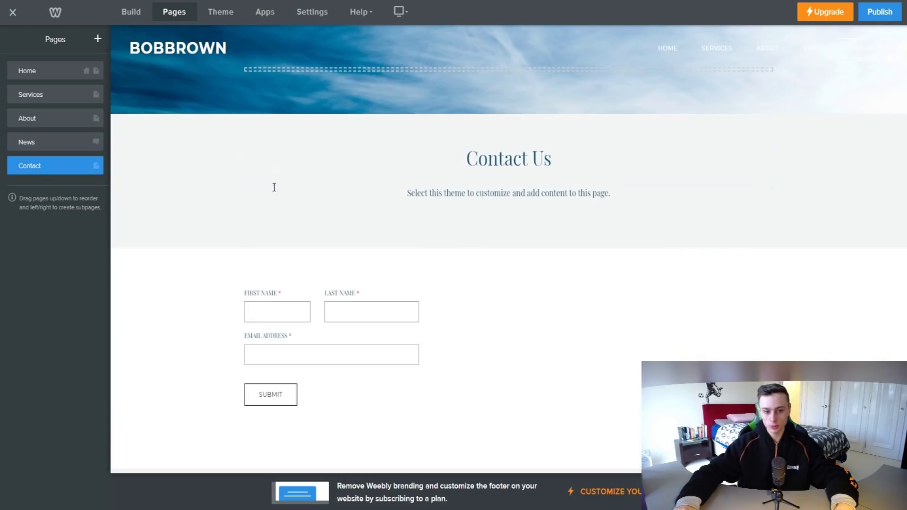
Try replacing the "Contact Us" heading on the Contact page with placeholder text and undo the edit.
click(463, 155)
drag(463, 156, 561, 154)
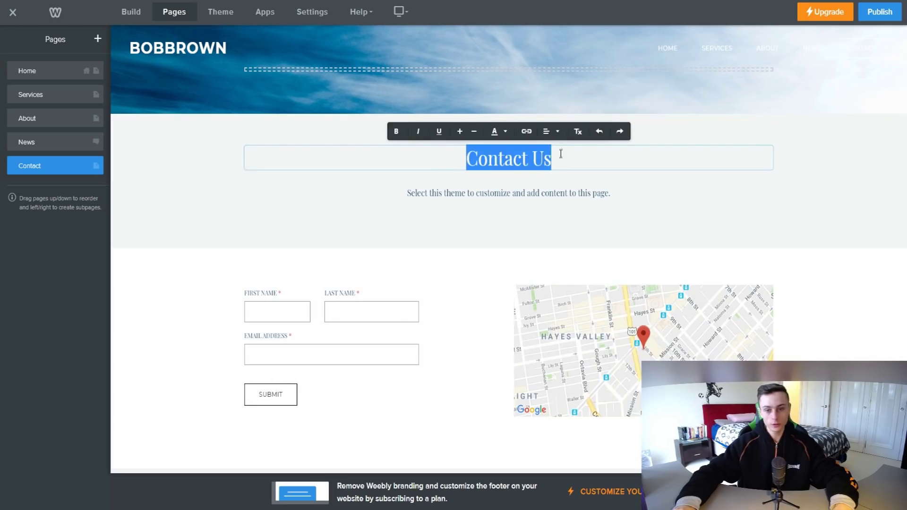
text(fvbsfvv)
key(ctrl+z)
click(378, 196)
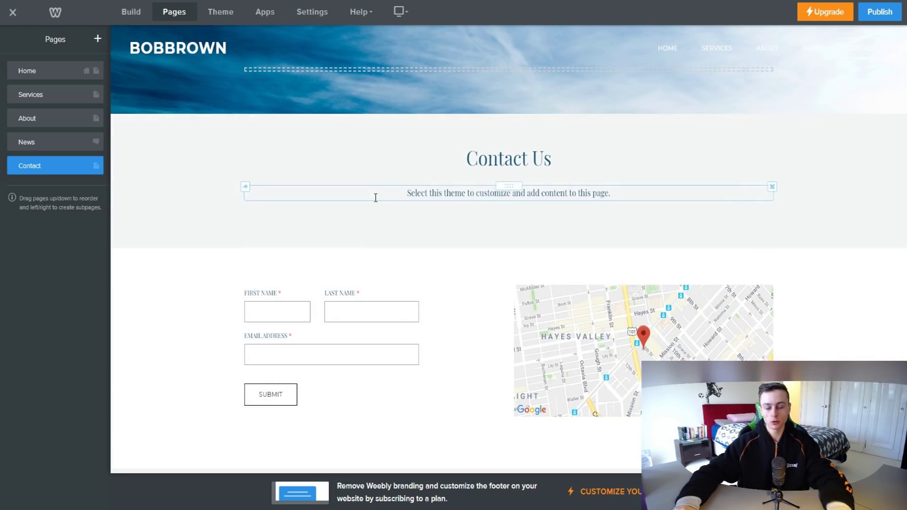
Return to the Home page and change the paragraph under the headline to "Welcome to my cool website!".
click(666, 50)
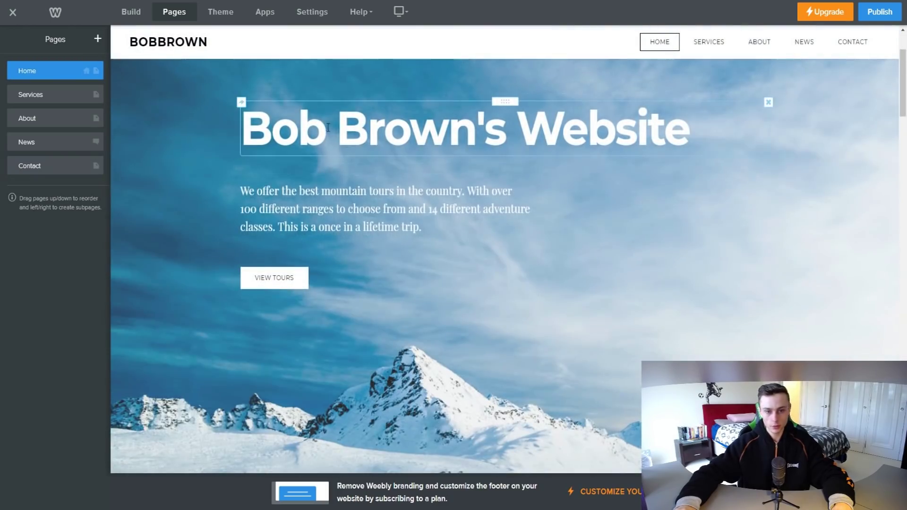
drag(421, 227, 255, 194)
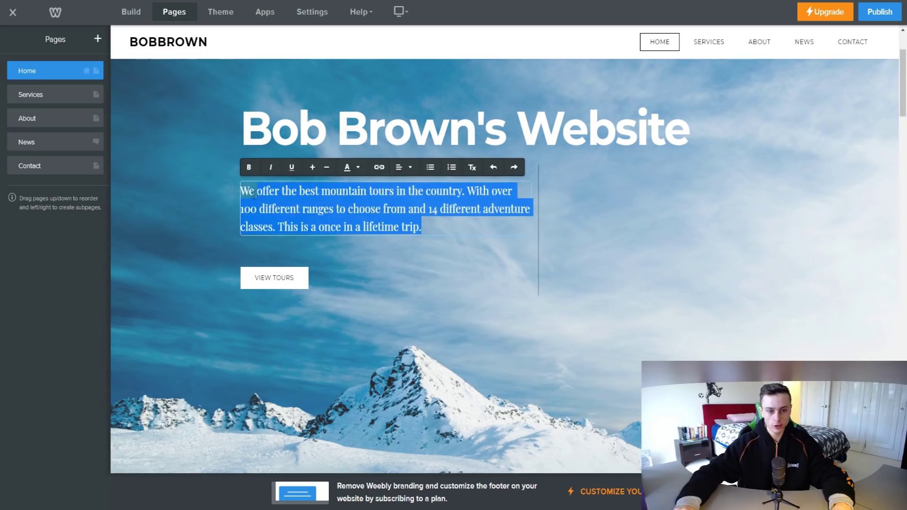
key(BackSpace)
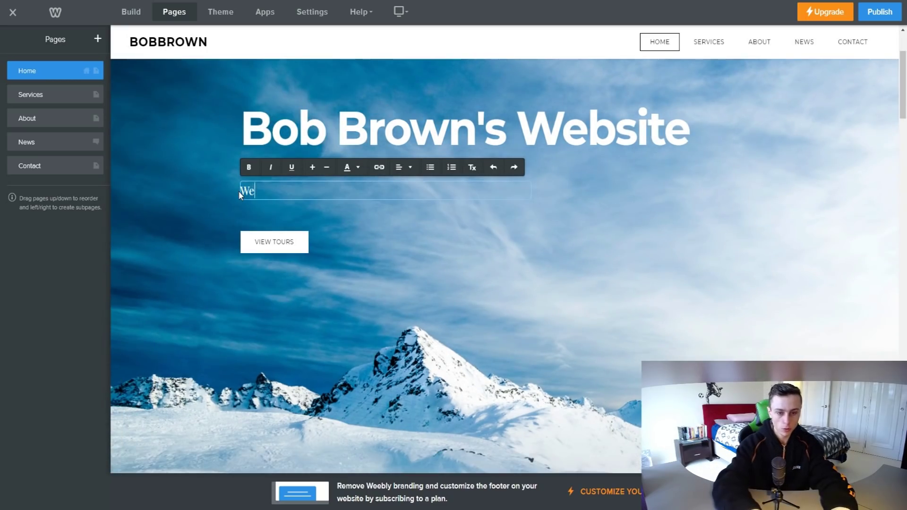
text(lcome ot my)
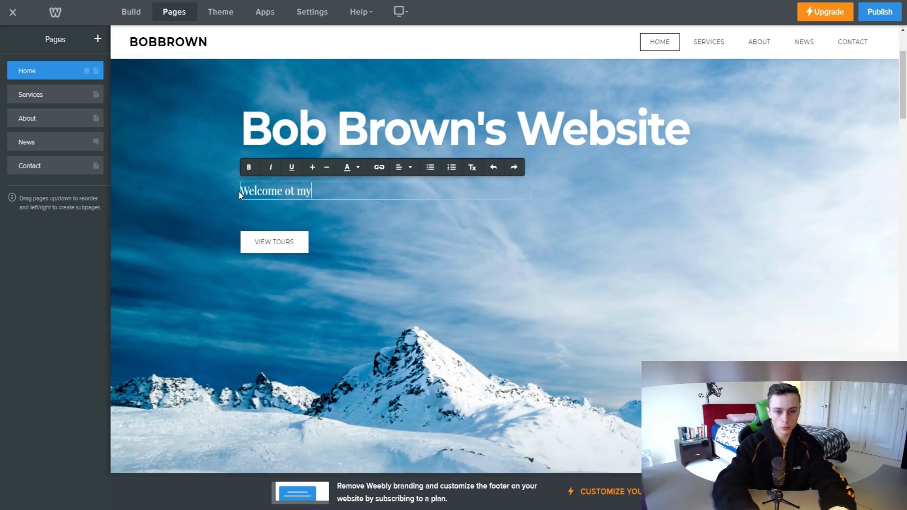
text( cool wesbi)
key(BackSpace)
key(BackSpace)
key(BackSpace)
text(bsite!)
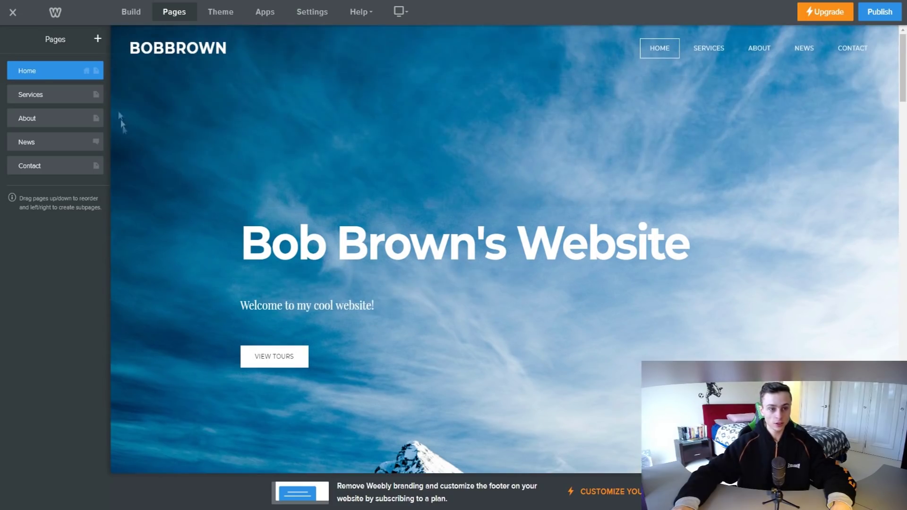
Switch to the About page for editing and return from its page settings to the page list.
click(133, 34)
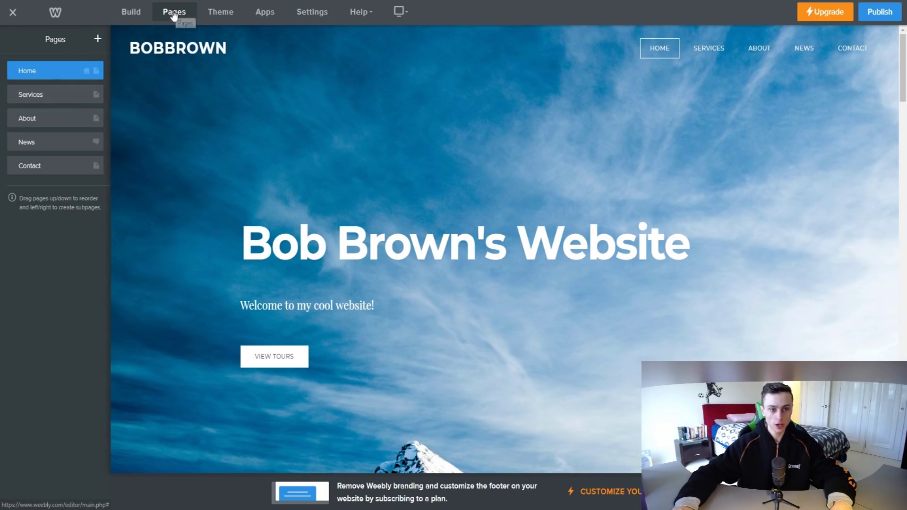
click(40, 116)
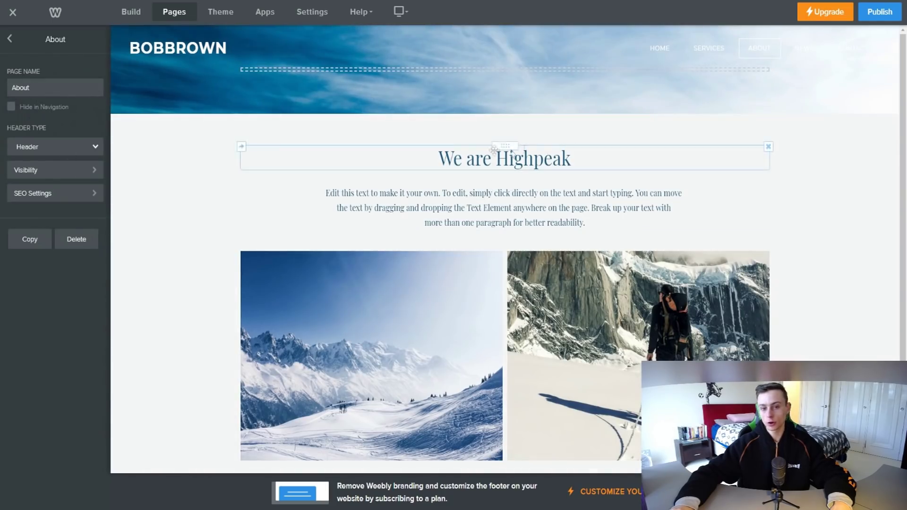
click(12, 40)
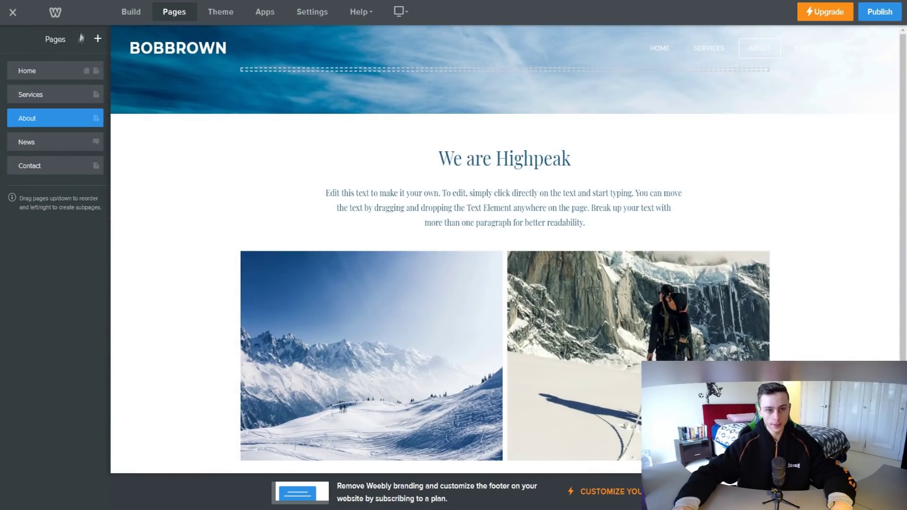
Try adding a title element reading "fdafeqewaf" below the "We are Highpeak" heading on the About page, and delete it.
click(126, 14)
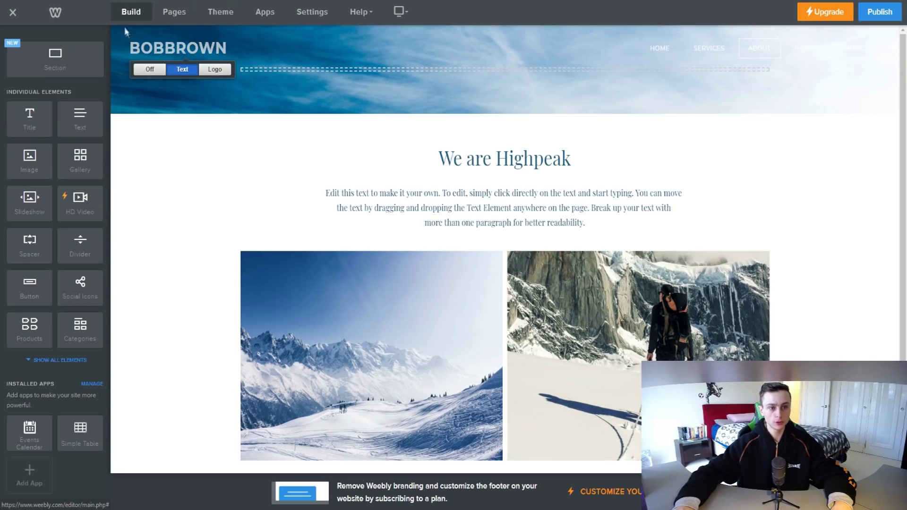
drag(36, 119, 411, 189)
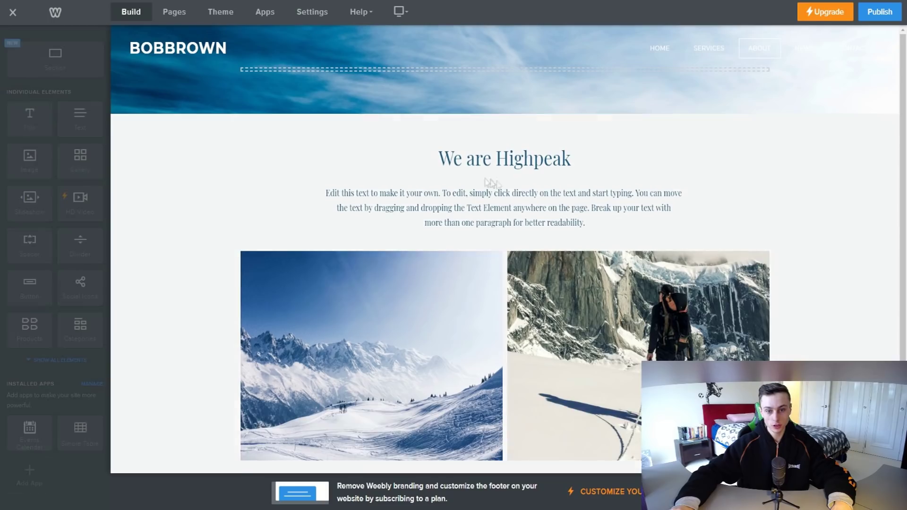
click(397, 193)
text(fdafeqewaf)
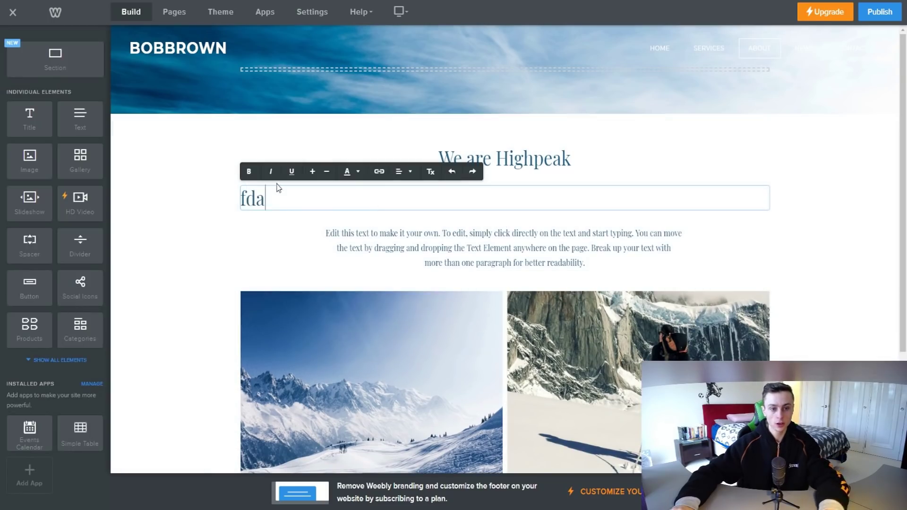
click(214, 199)
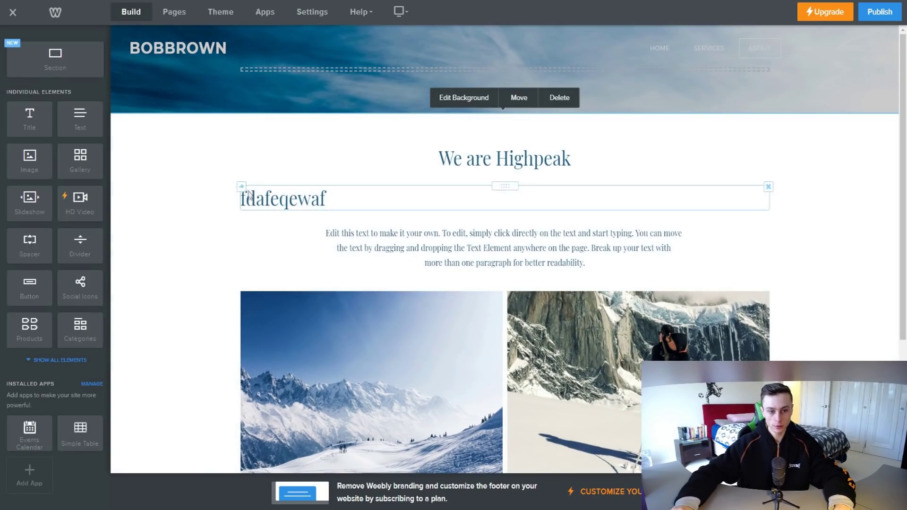
click(767, 187)
click(750, 155)
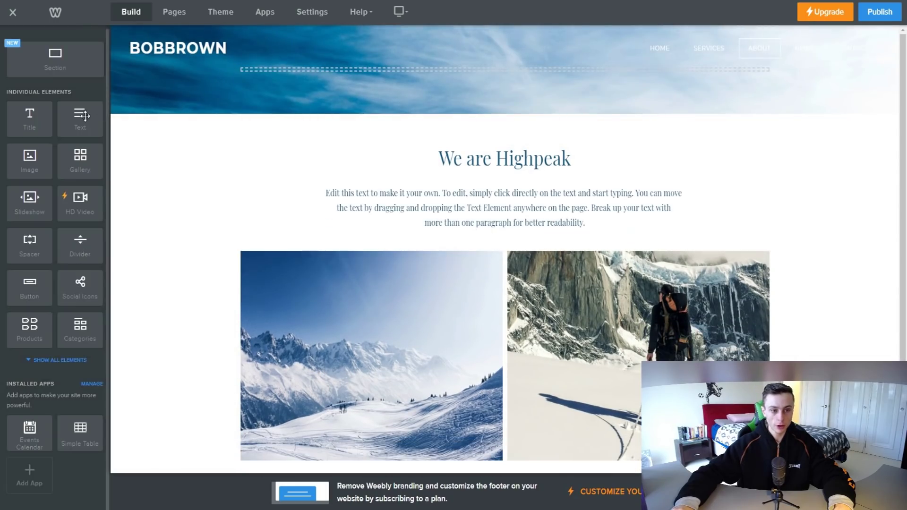
Add a text element reading "ffeaqf" between the About page's intro paragraph and the two photos.
drag(85, 116, 519, 230)
click(304, 252)
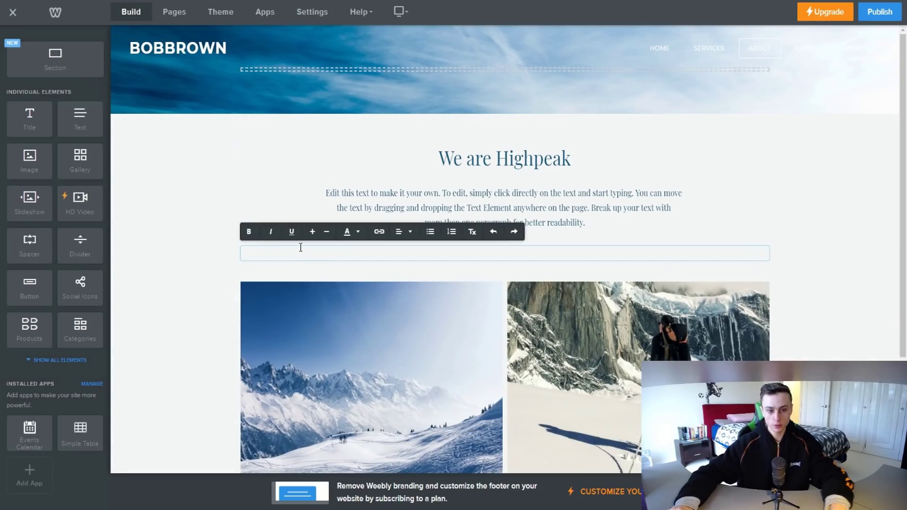
click(192, 245)
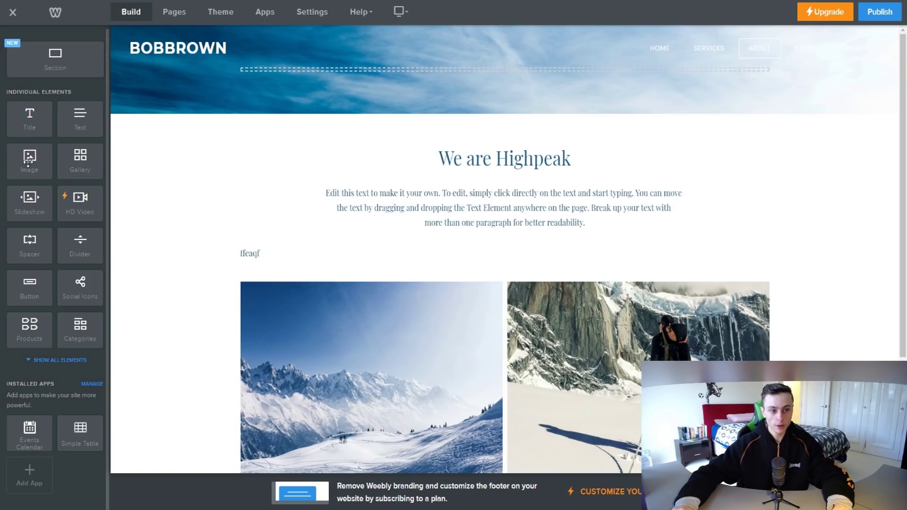
Place an image element above the "ffeaqf" text and search the image library for "car" pictures.
drag(28, 162, 476, 245)
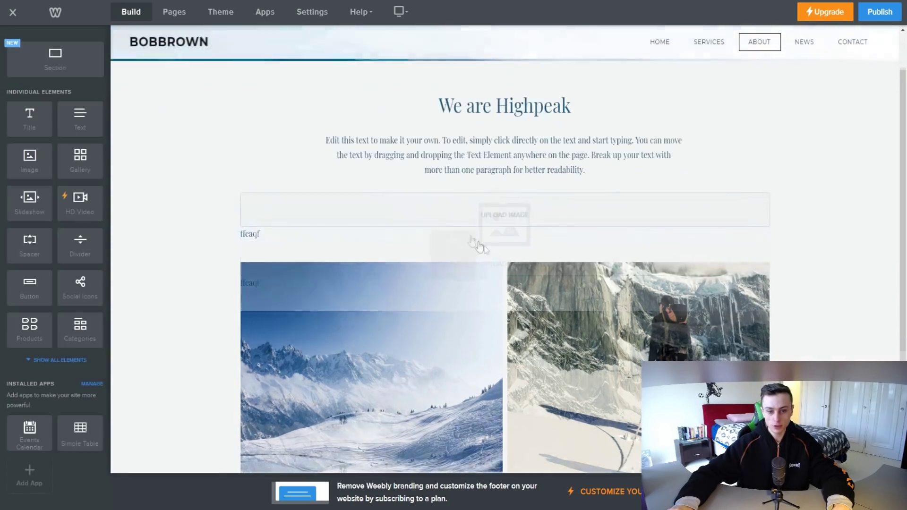
click(524, 143)
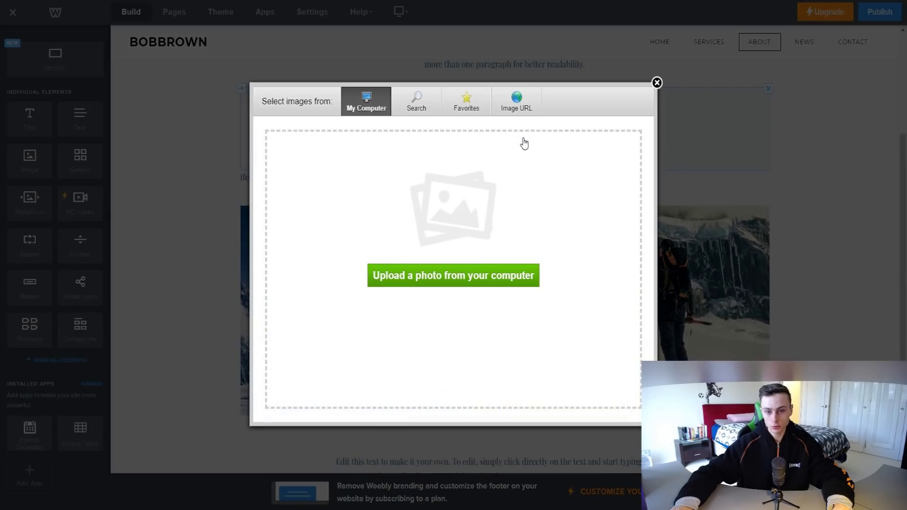
click(413, 105)
click(346, 111)
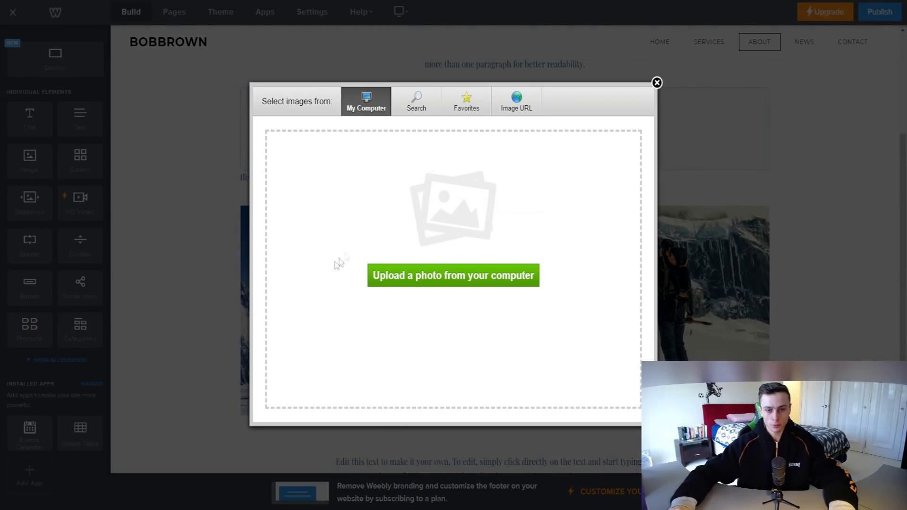
click(425, 105)
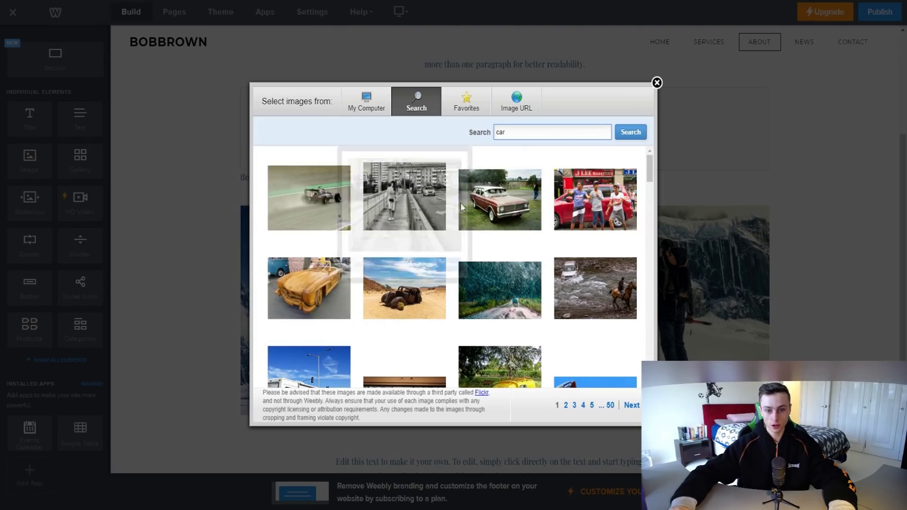
scroll(392, 251, down, 1)
scroll(330, 245, up, 1)
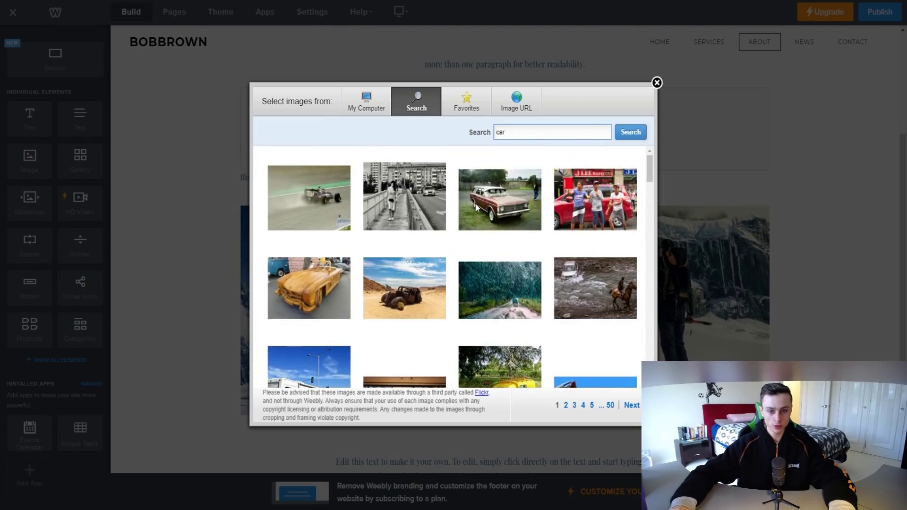
scroll(339, 214, down, 2)
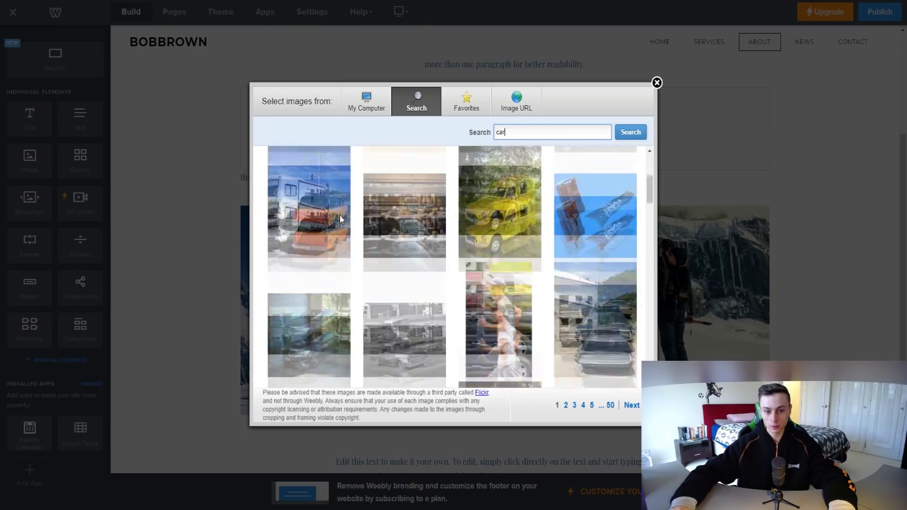
scroll(339, 216, up, 2)
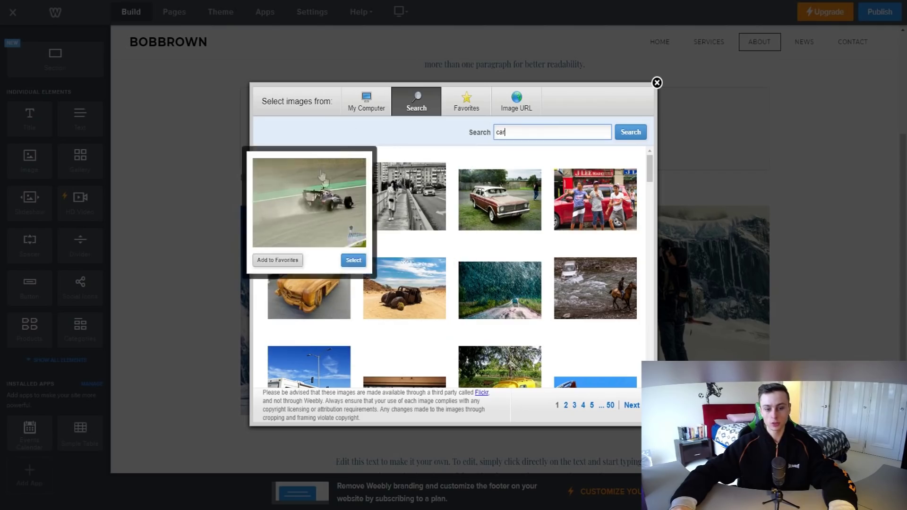
Close the image picker without choosing a photo and delete the empty image element.
drag(357, 416, 260, 391)
click(373, 112)
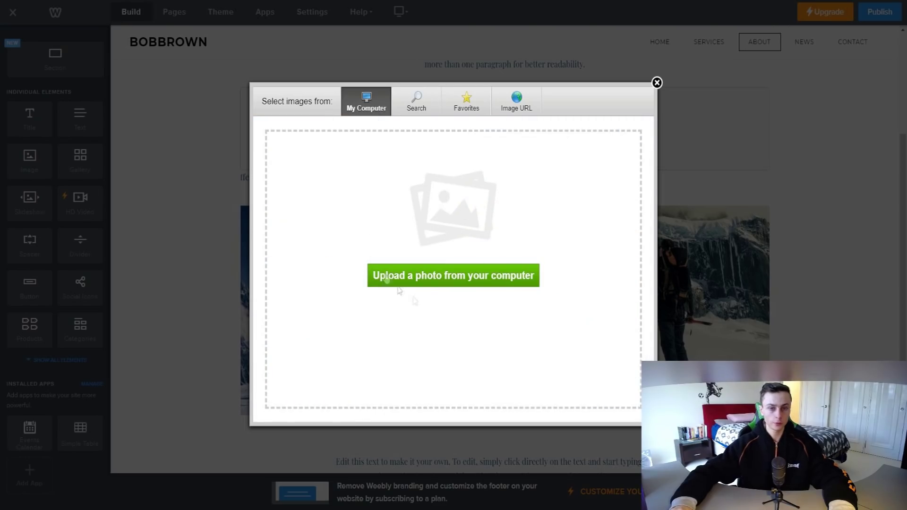
click(656, 83)
click(768, 88)
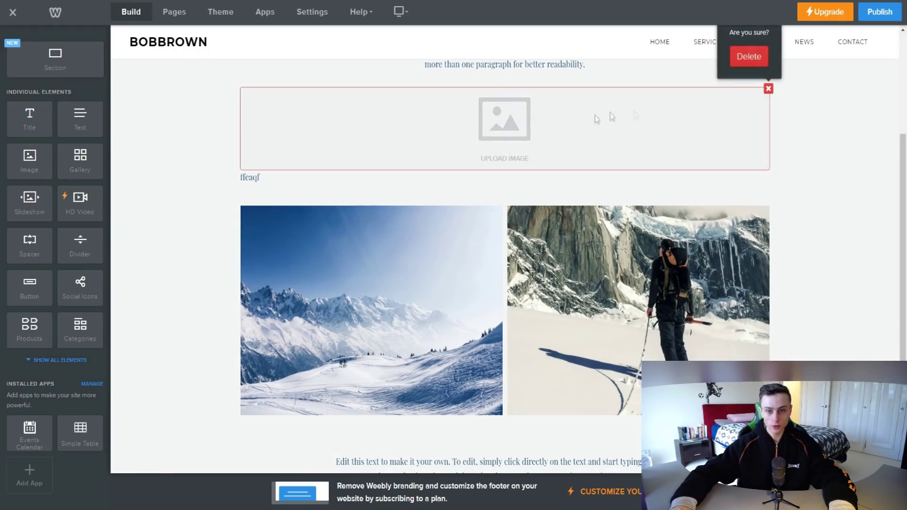
click(747, 57)
Open the image replacement dialog for the snowy mountain photo, view its search source, and close it without replacing the photo.
click(405, 265)
scroll(349, 141, down, 1)
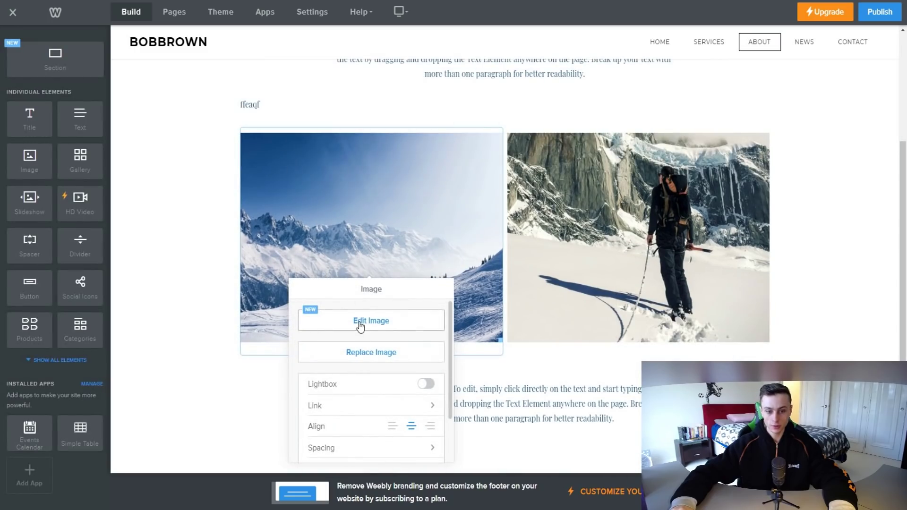
click(375, 350)
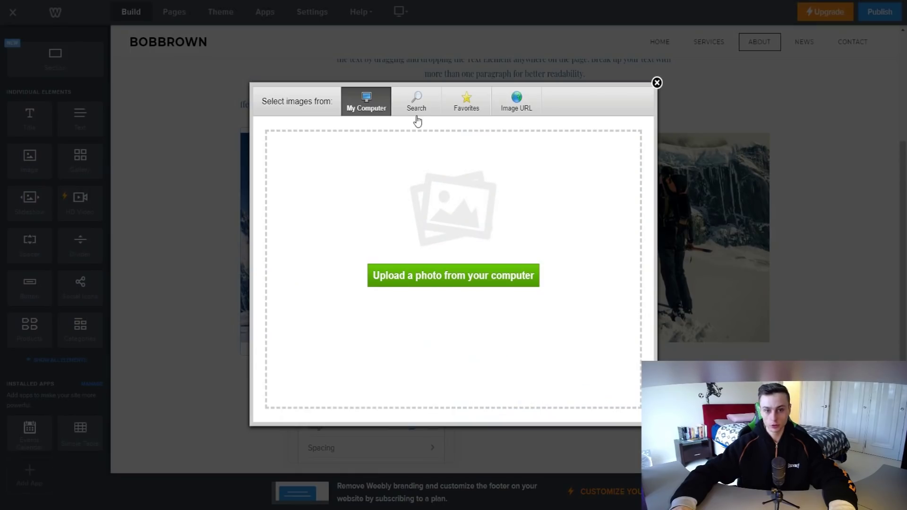
click(416, 102)
key(Escape)
click(211, 243)
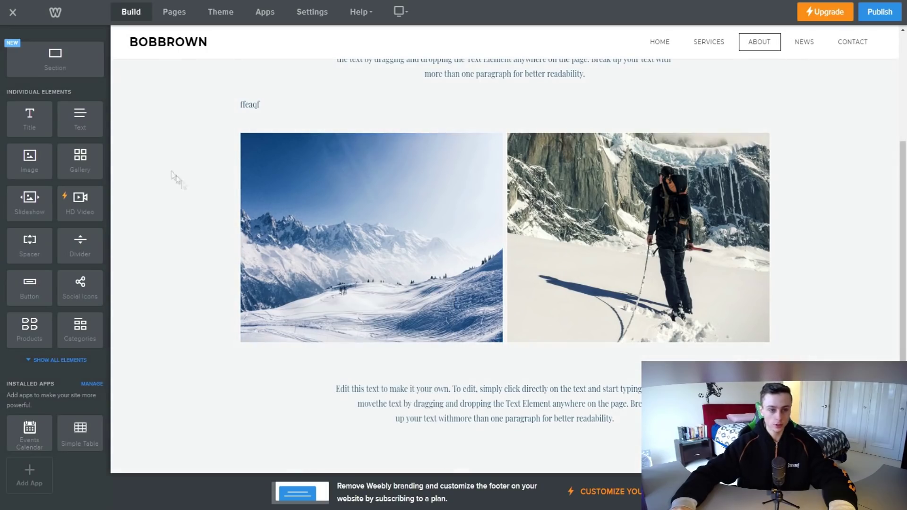
Try adding a slideshow element in the Simple Slideshow style above the "ffeaqf" text, and close its photo upload dialog without adding photos.
scroll(228, 206, up, 3)
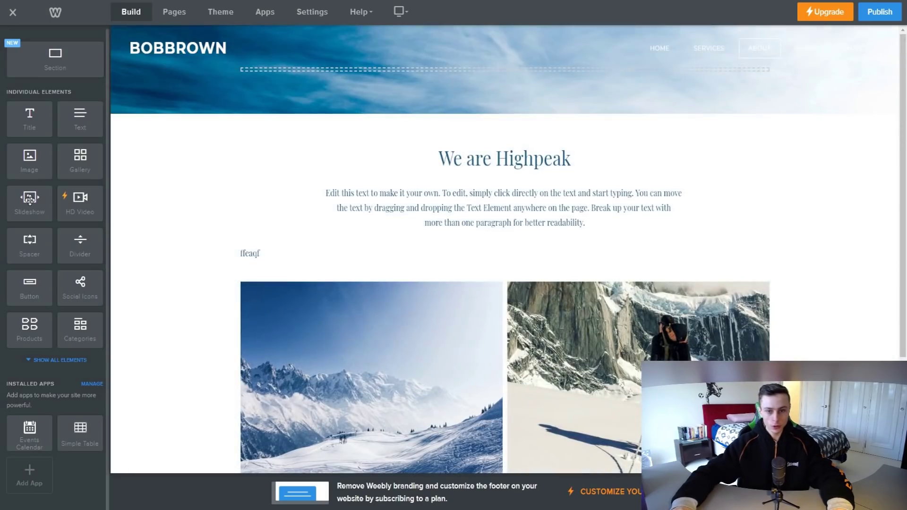
drag(28, 201, 469, 241)
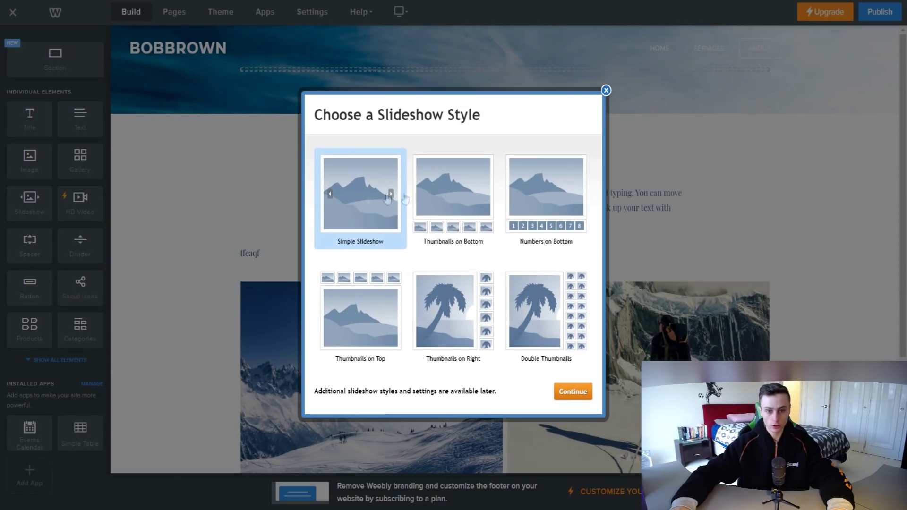
click(448, 189)
click(528, 189)
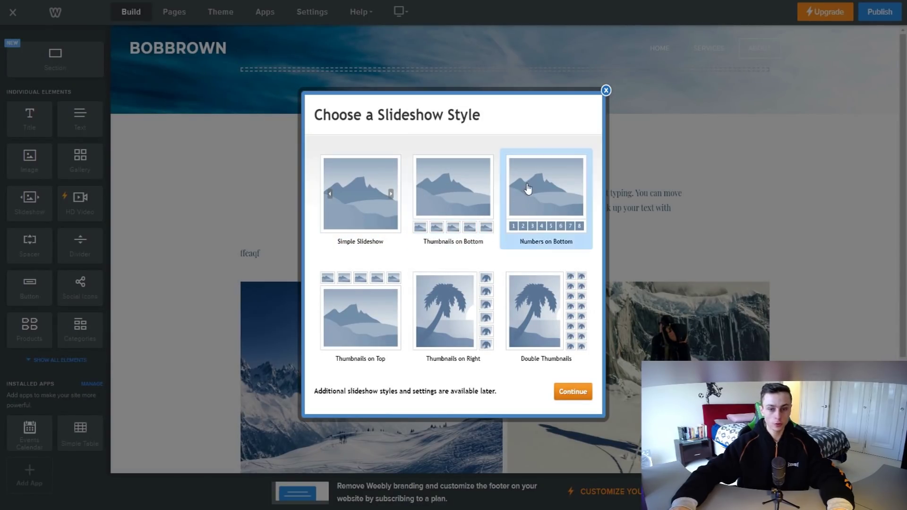
click(378, 194)
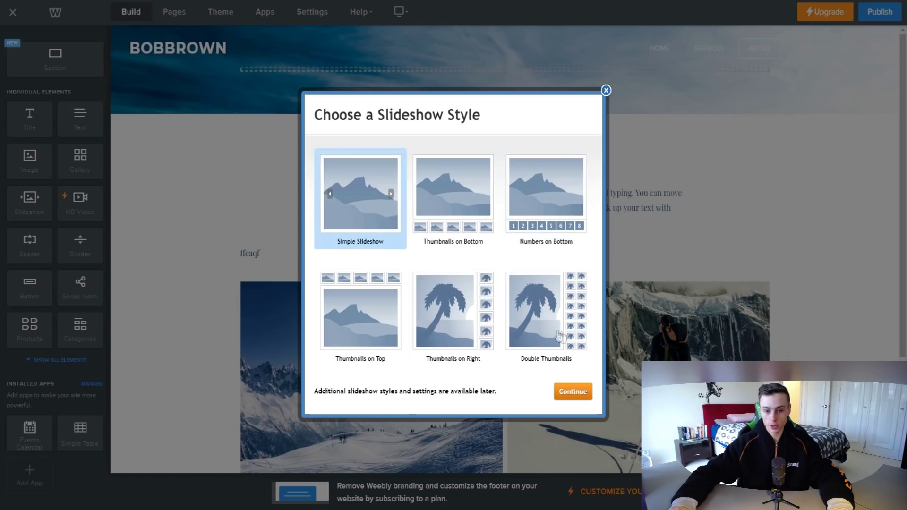
click(581, 391)
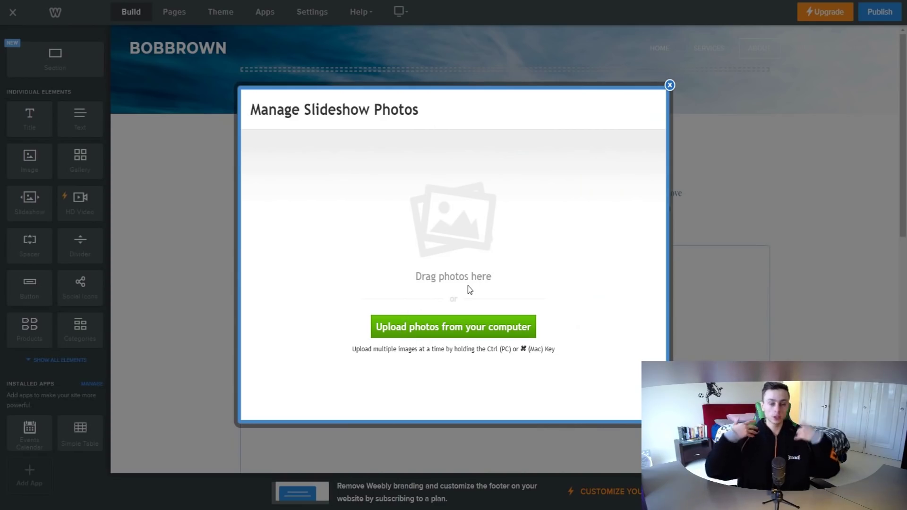
click(666, 87)
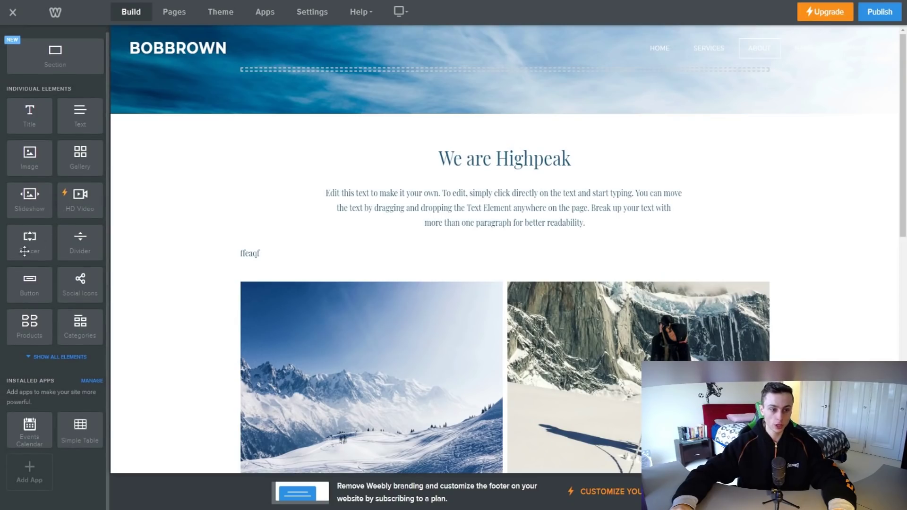
Try adding a spacer and a divider between the intro paragraph and the "ffeaqf" text, and delete both elements.
drag(29, 246, 432, 234)
drag(80, 241, 747, 265)
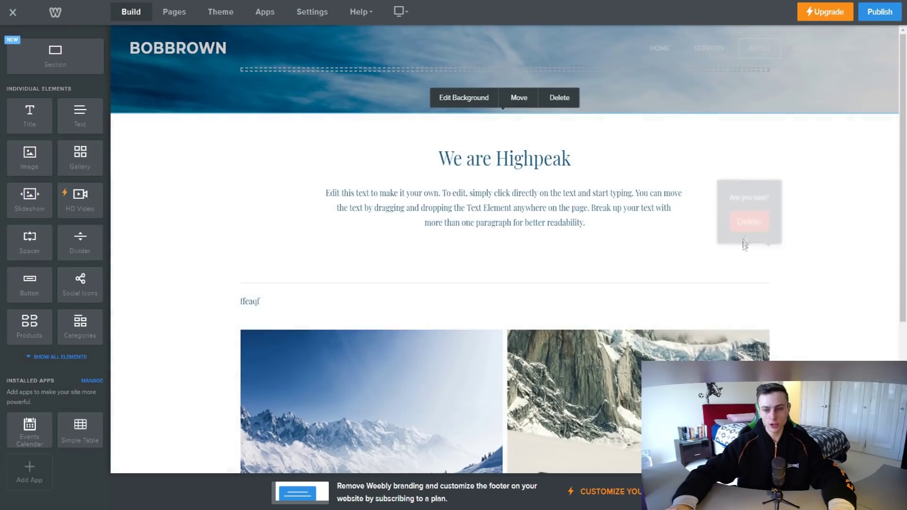
click(767, 248)
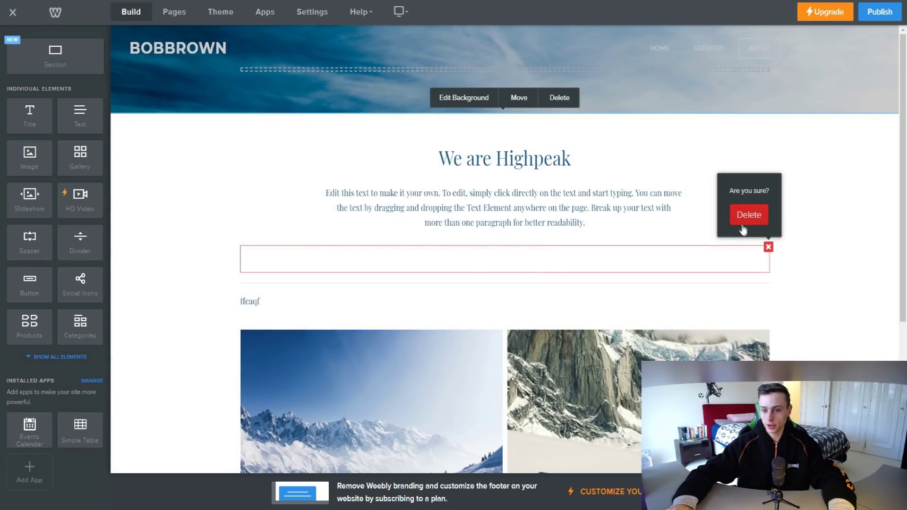
click(744, 222)
click(767, 263)
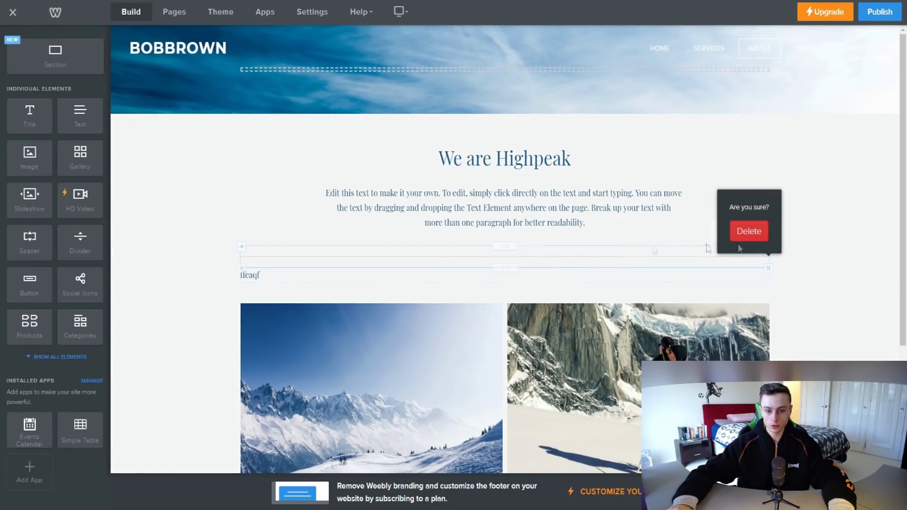
click(748, 232)
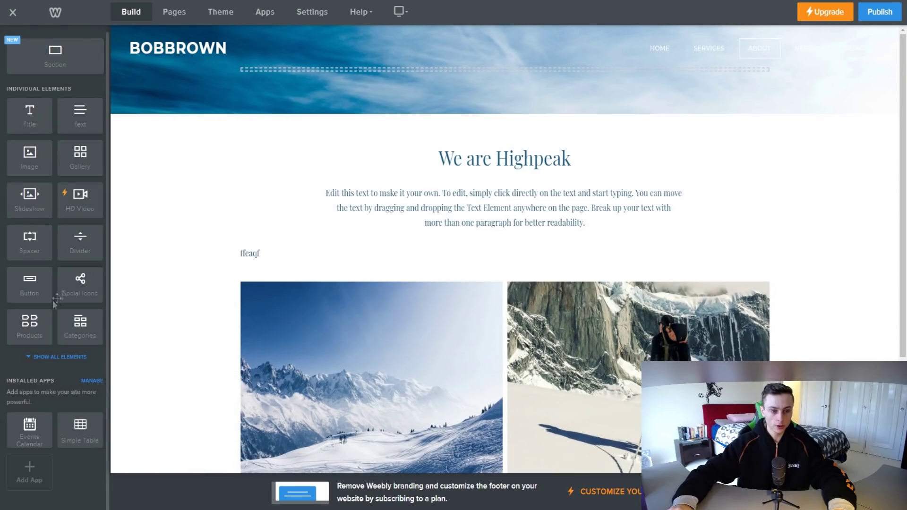
Show all available elements and add a YouTube element between the intro paragraph and the "ffeaqf" text.
click(52, 355)
scroll(63, 277, down, 3)
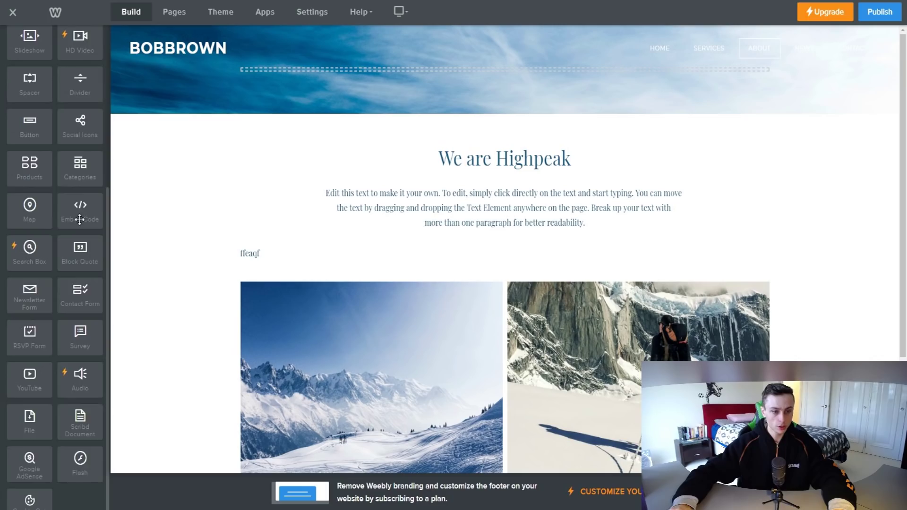
scroll(79, 220, down, 2)
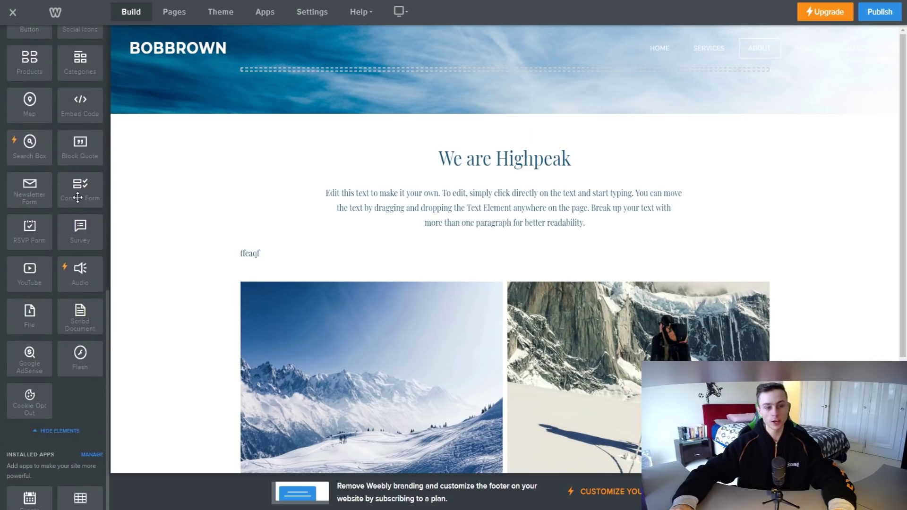
drag(27, 276, 403, 243)
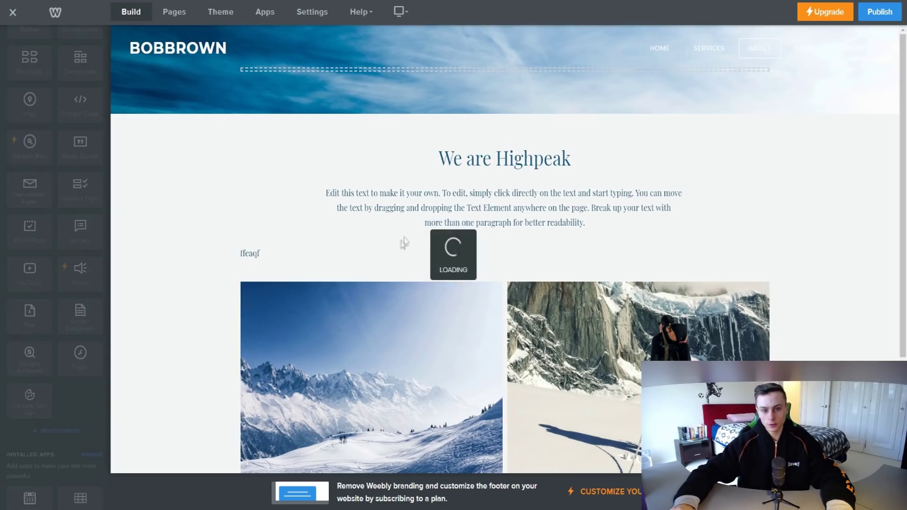
scroll(445, 263, down, 1)
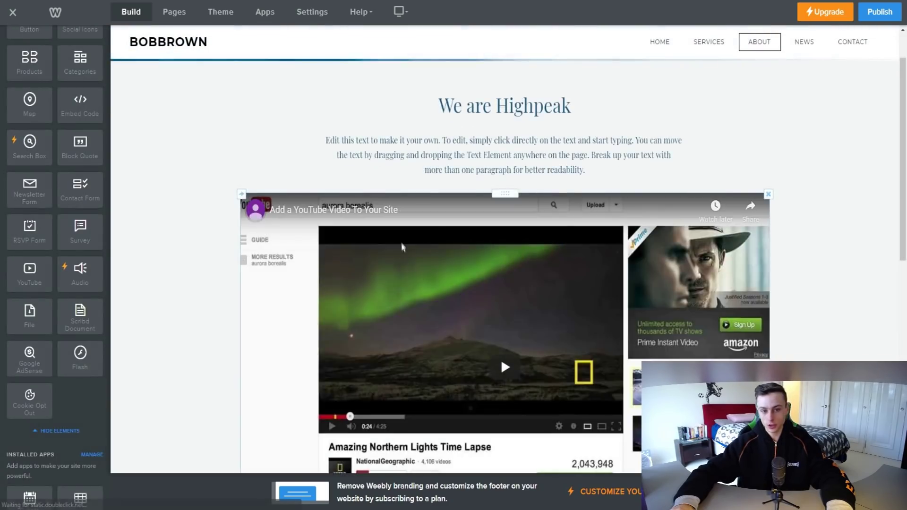
scroll(425, 250, down, 2)
Copy the link of the trending video "Lil Nas X Reveals His Relationship Status" from YouTube and set it as the YouTube element's video URL.
click(500, 254)
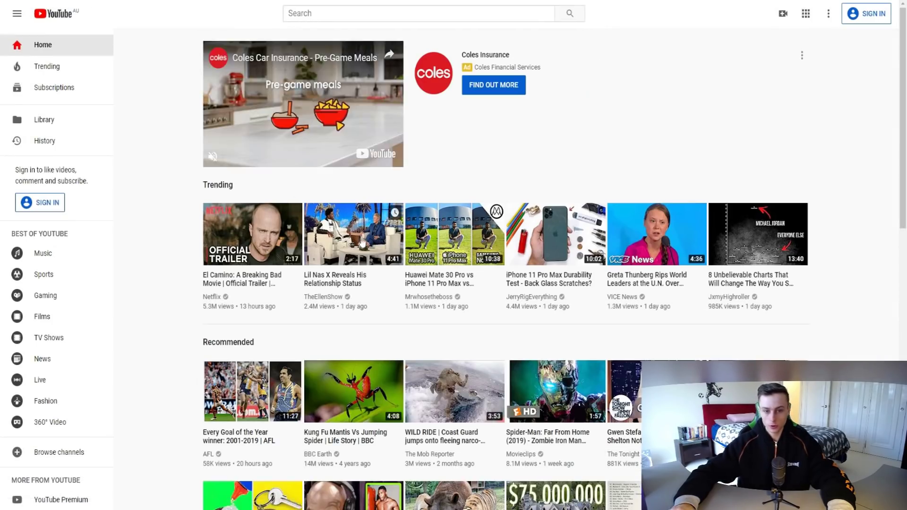
right_click(351, 236)
click(389, 294)
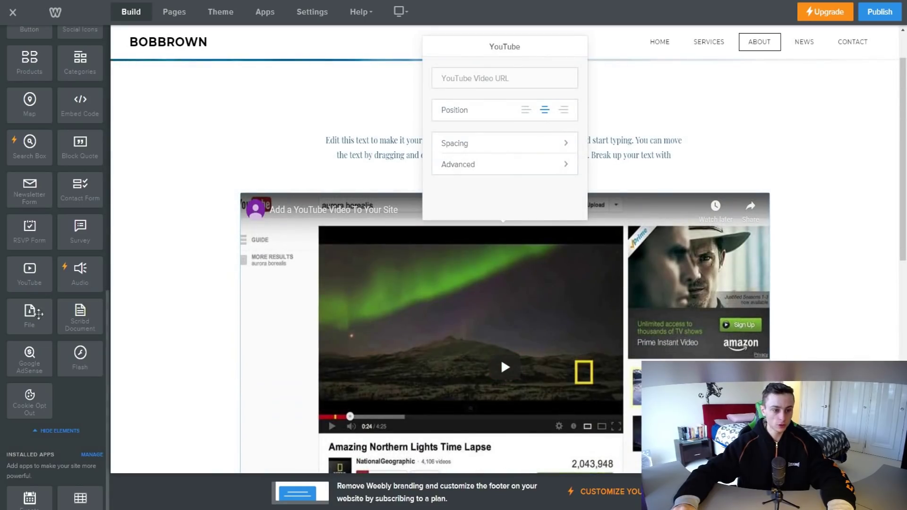
right_click(470, 79)
click(493, 160)
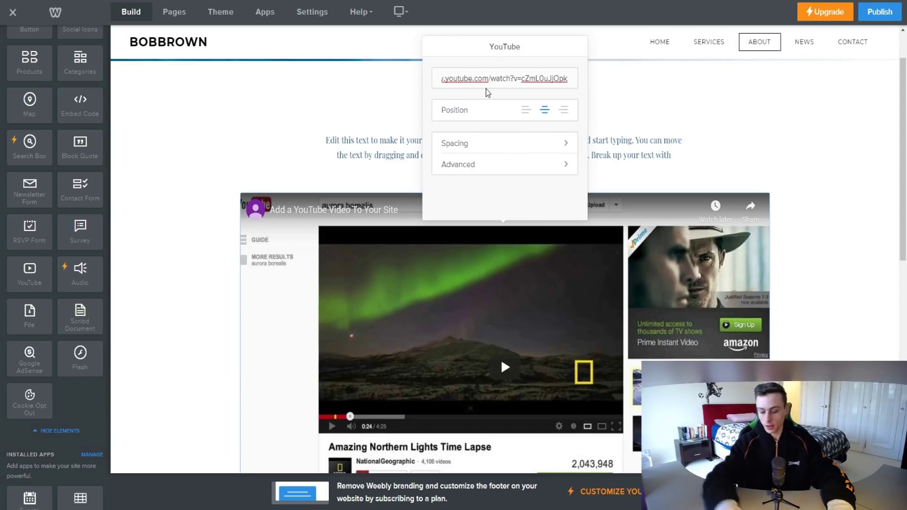
click(513, 143)
click(434, 46)
click(490, 162)
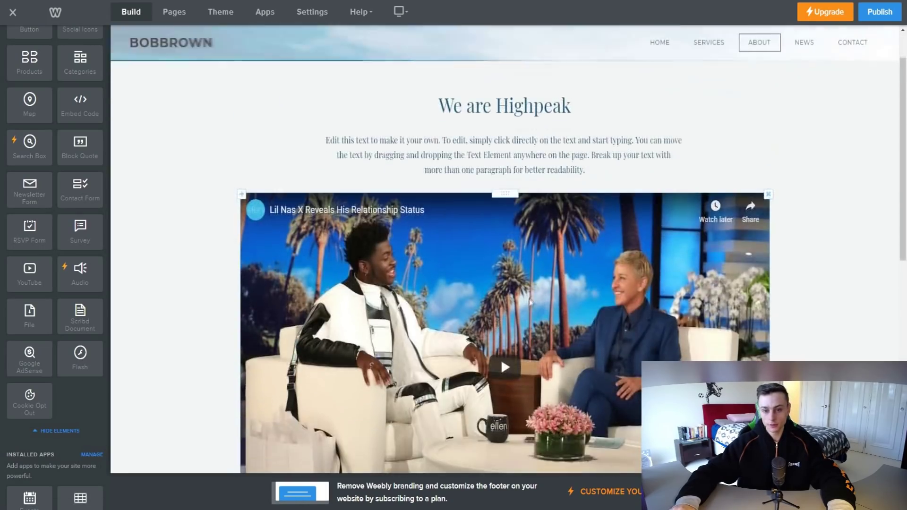
Overwrite the "ffeaqf" text below the video with "rfjfnwekfnwehfvwejfnwesifgvhnwsjfvhgnj" and remove that text element.
scroll(530, 301, down, 2)
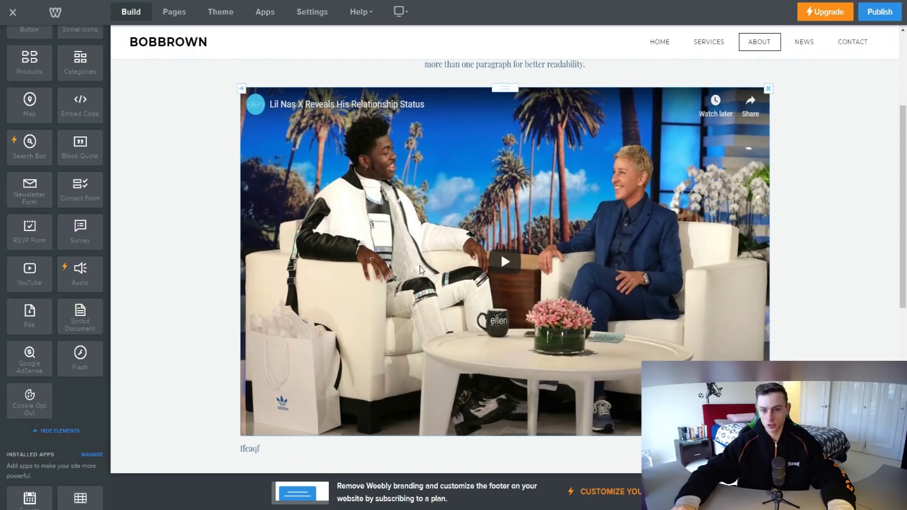
scroll(431, 268, down, 5)
click(260, 156)
drag(259, 157, 219, 157)
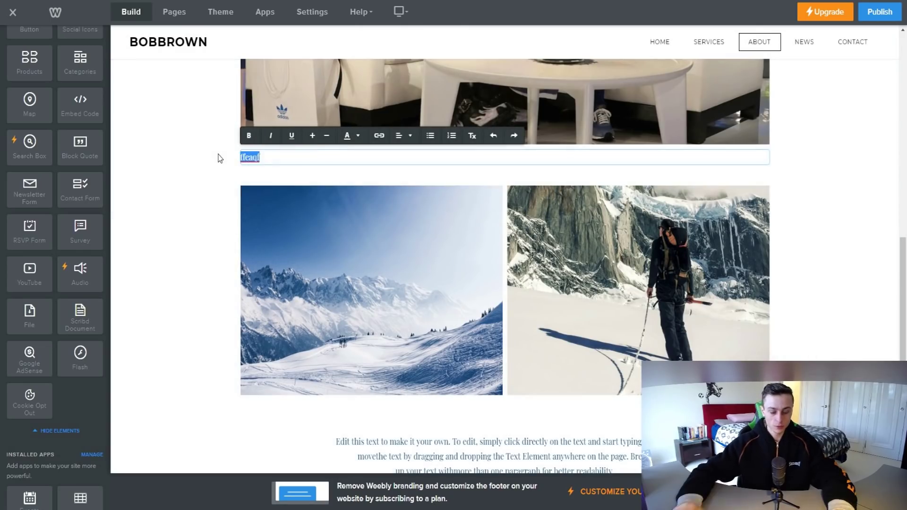
text(rfjfnwekfnwehfvwejfnwesifgvhnwsjfvhgnj)
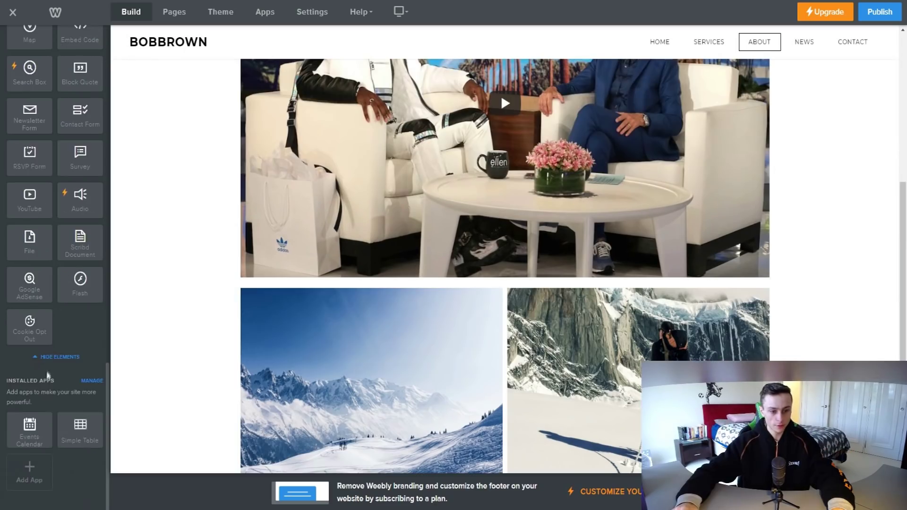
Switch from the About page to the Services page for editing.
scroll(45, 373, up, 10)
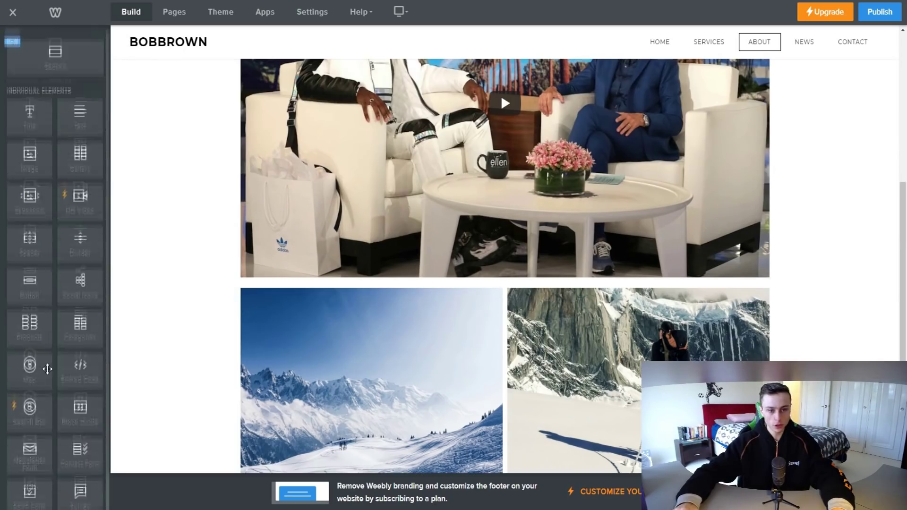
scroll(265, 275, up, 5)
click(708, 48)
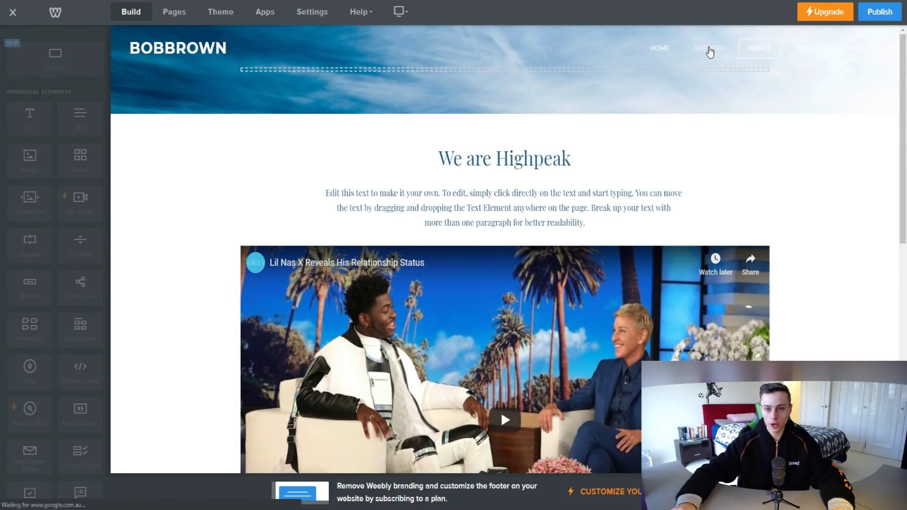
Open the Services page and add a YouTube element between its intro paragraph and the three activity columns.
click(693, 56)
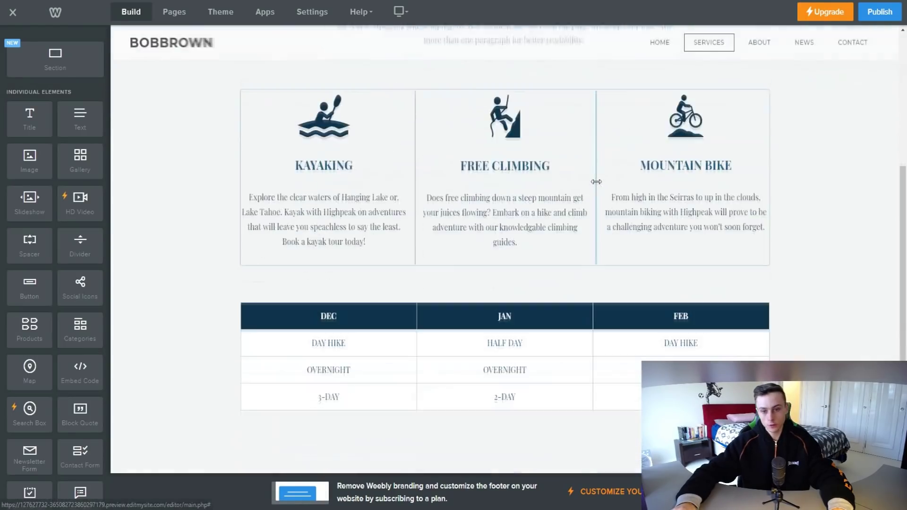
scroll(79, 228, down, 5)
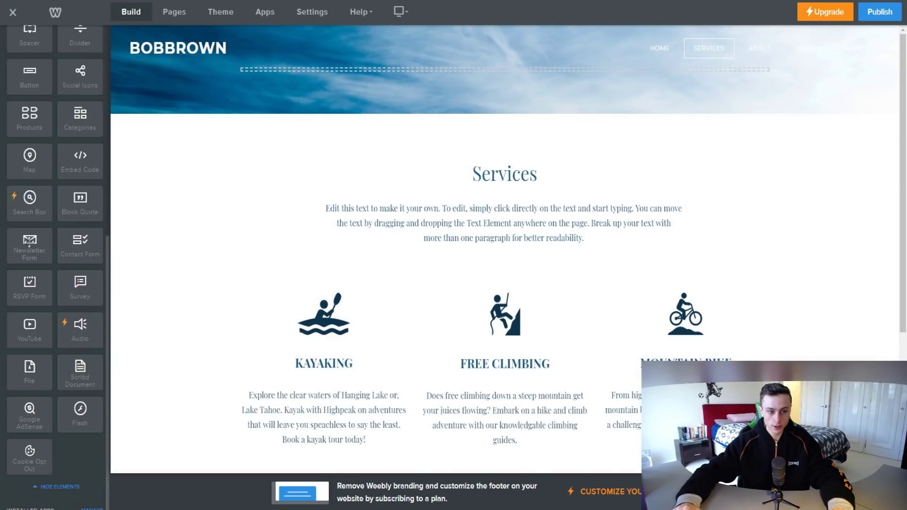
drag(35, 327, 459, 266)
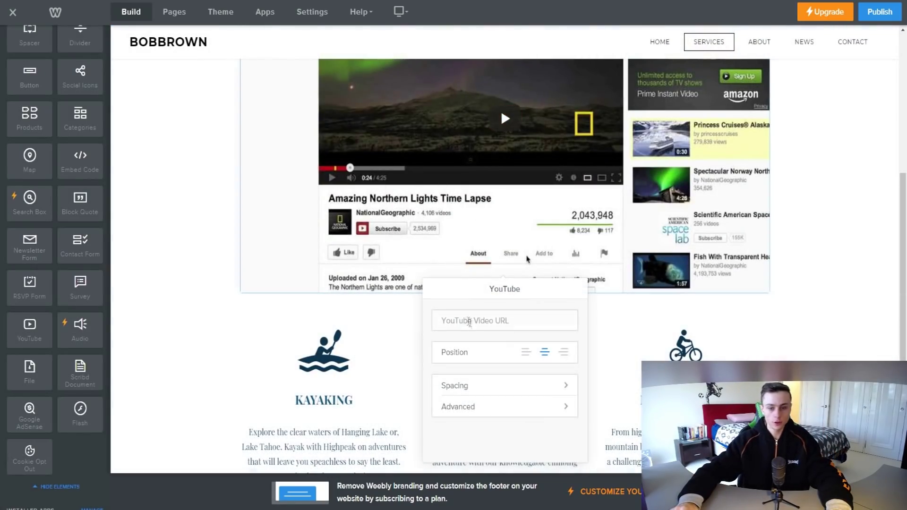
right_click(469, 323)
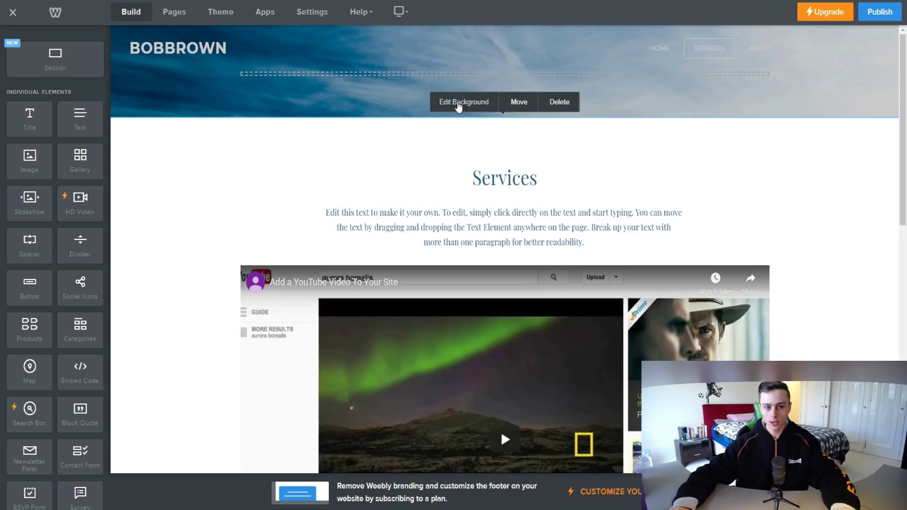
Try the stock photo of a surfer on a blue wave as the Services content section's background image and discard it.
click(458, 107)
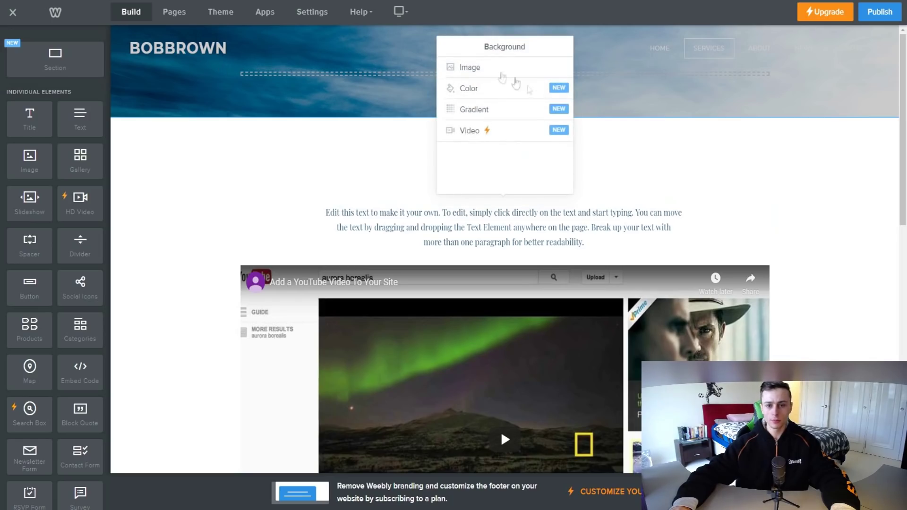
click(517, 71)
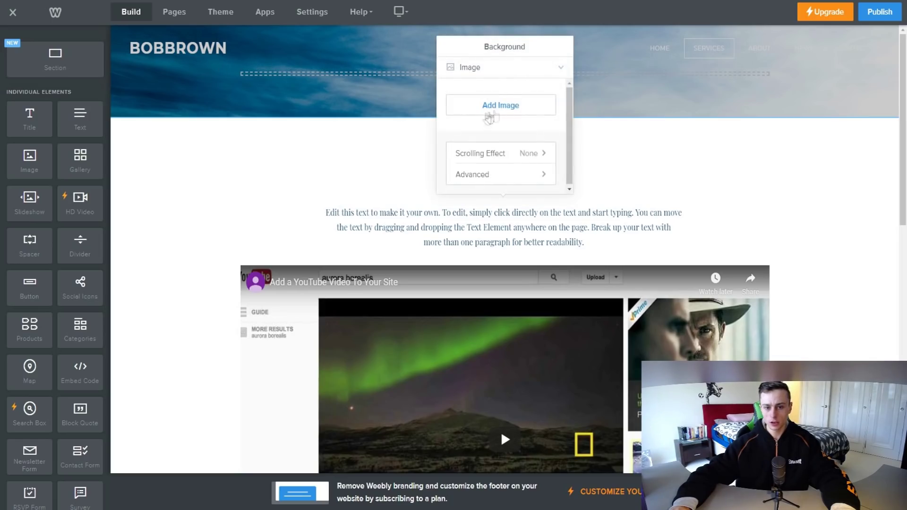
click(499, 106)
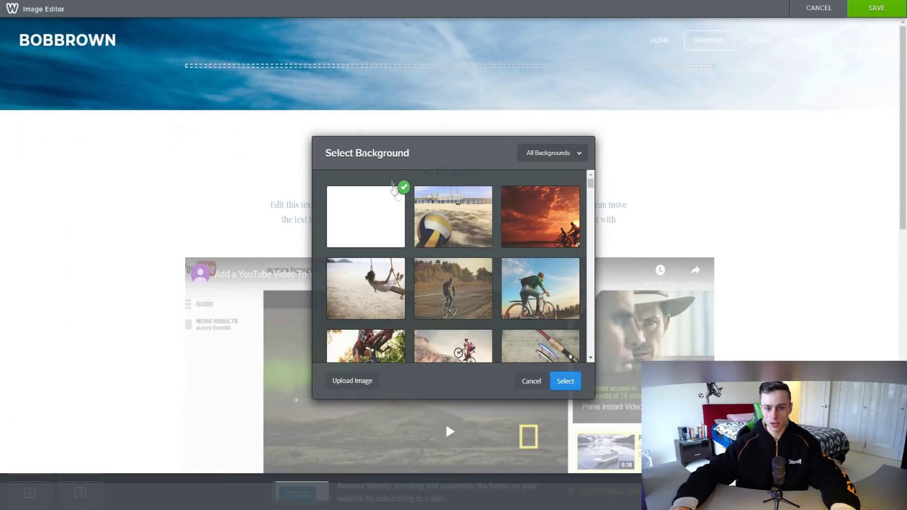
scroll(422, 240, down, 3)
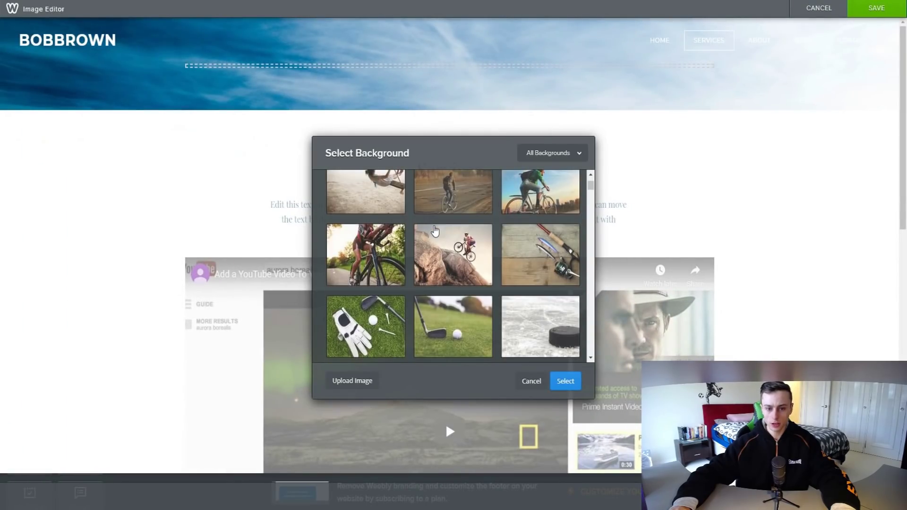
scroll(429, 233, down, 15)
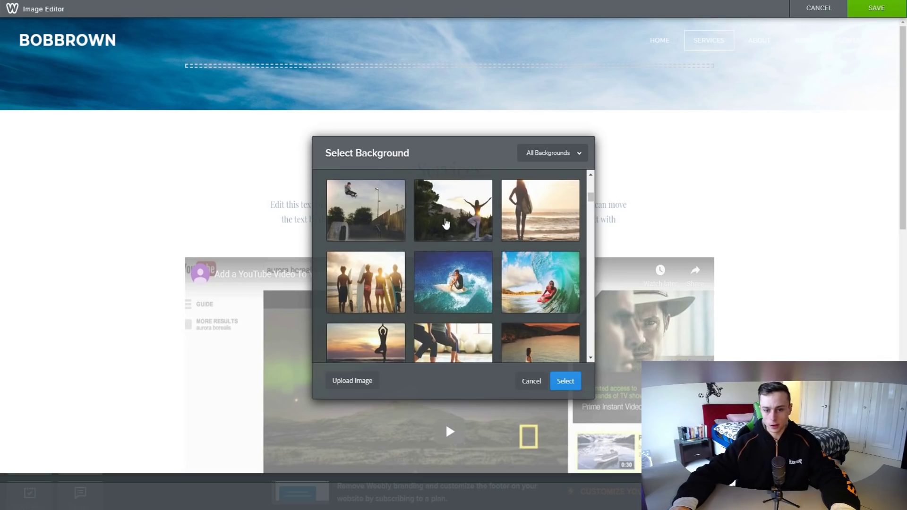
scroll(462, 236, down, 1)
click(454, 237)
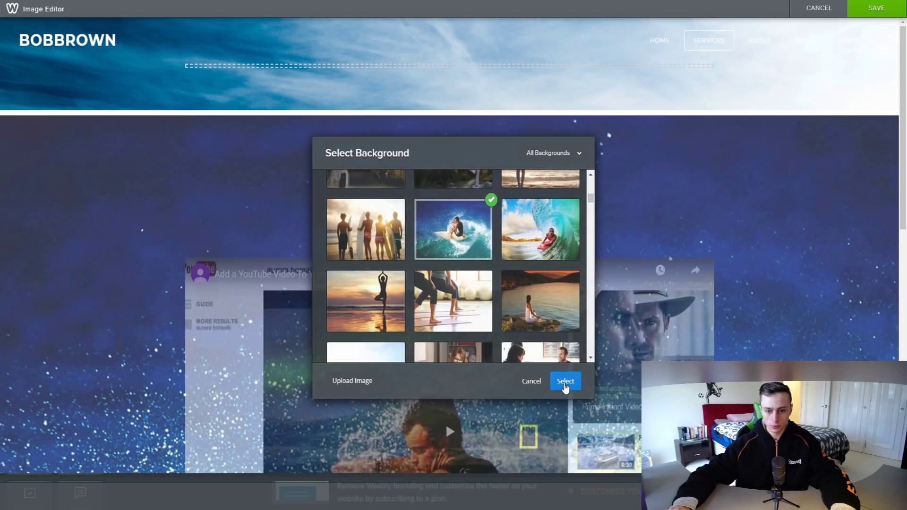
click(565, 381)
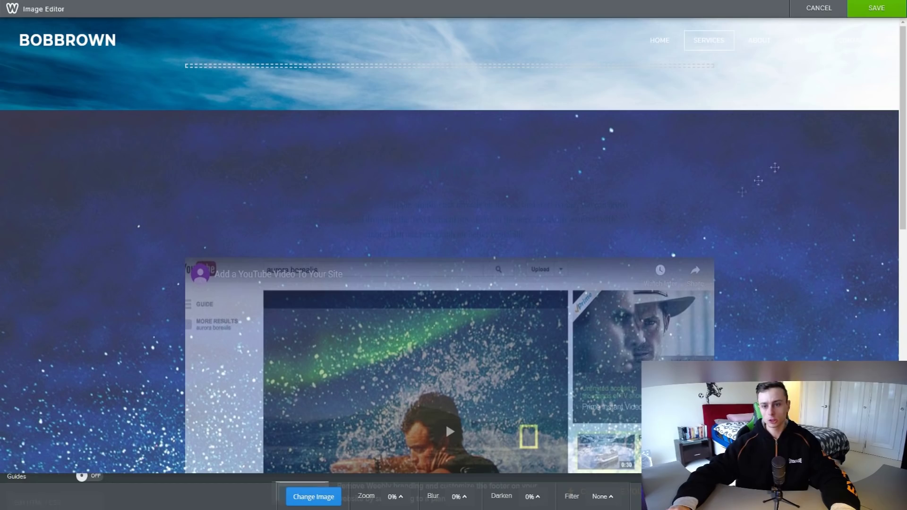
click(817, 9)
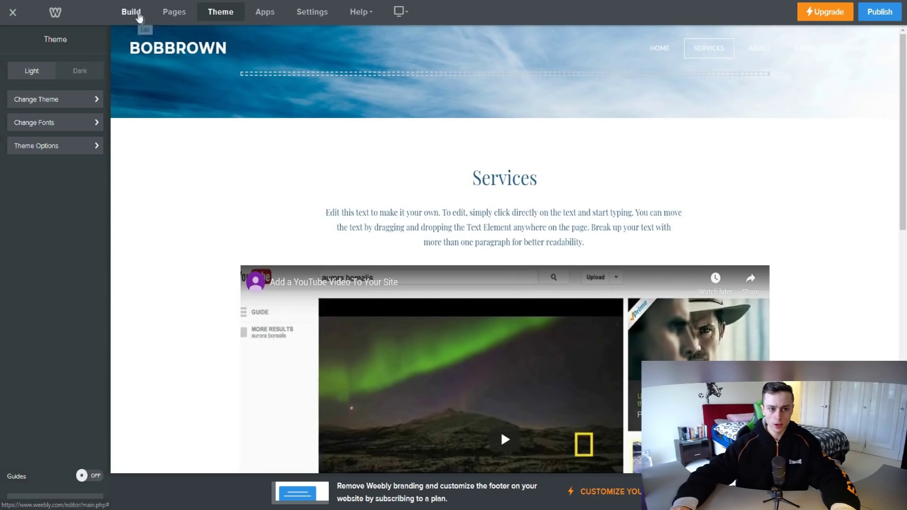
Switch to the Home page and show its page settings.
click(175, 14)
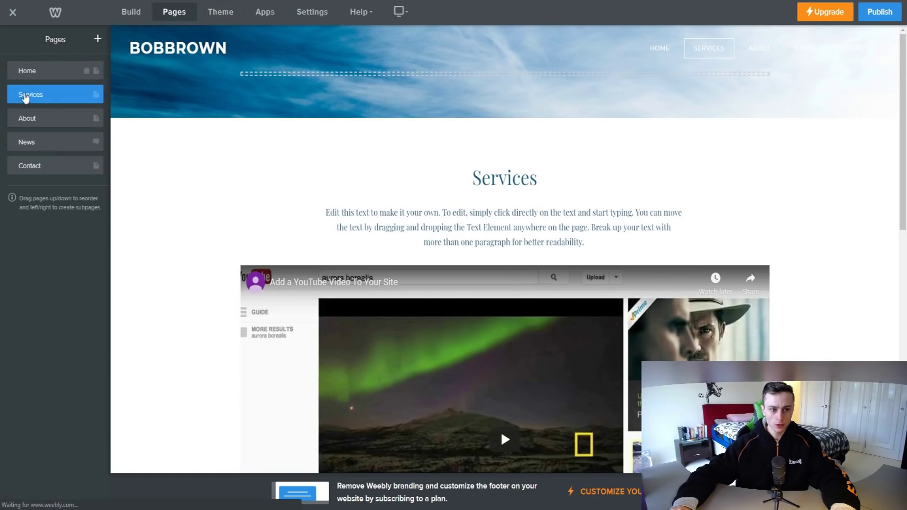
click(26, 69)
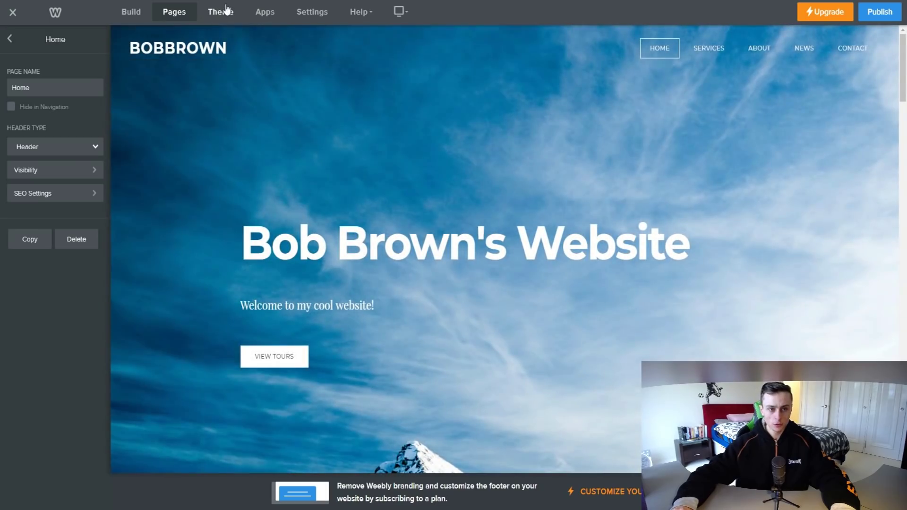
Browse the Business and Portfolio themes in the theme gallery, closing it without choosing a new theme.
click(228, 9)
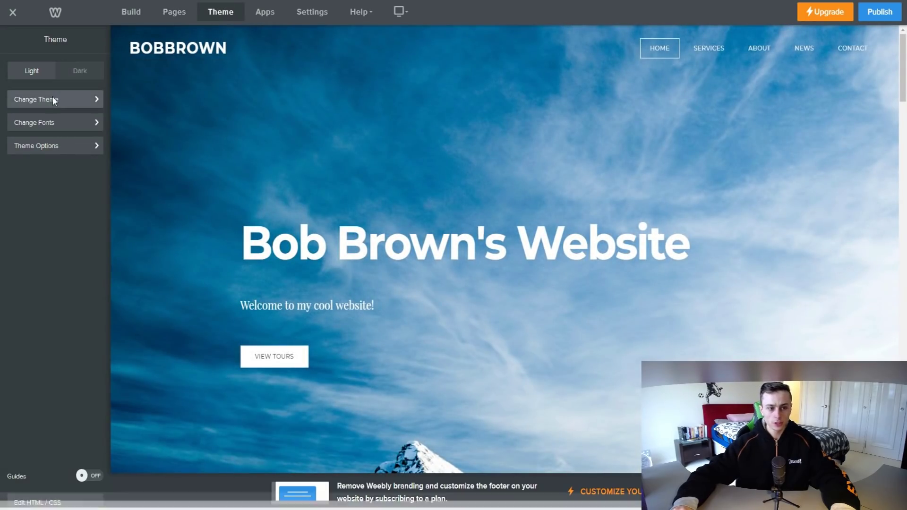
click(54, 100)
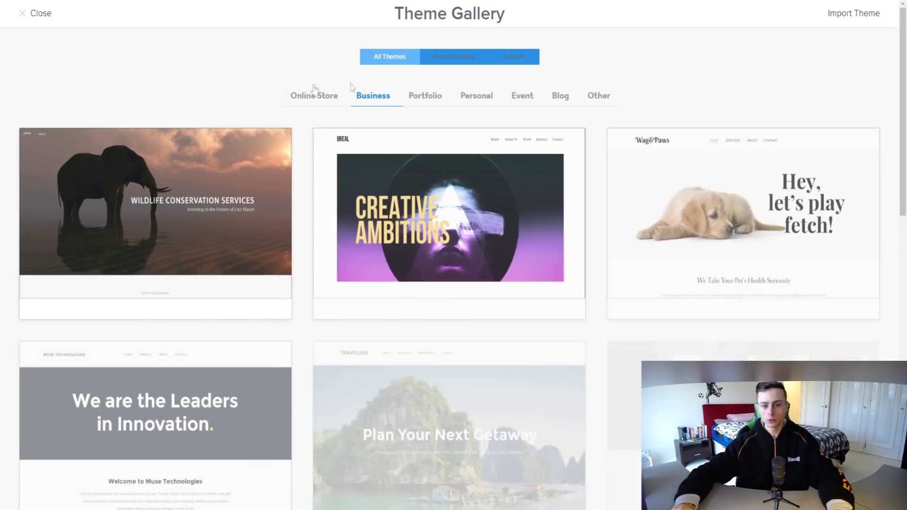
scroll(398, 155, down, 10)
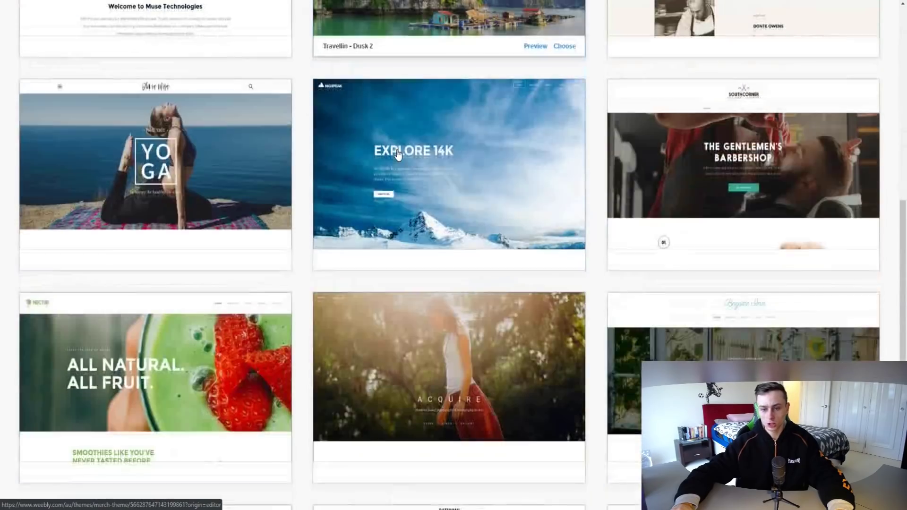
scroll(398, 155, down, 5)
scroll(395, 156, up, 9)
scroll(283, 207, down, 5)
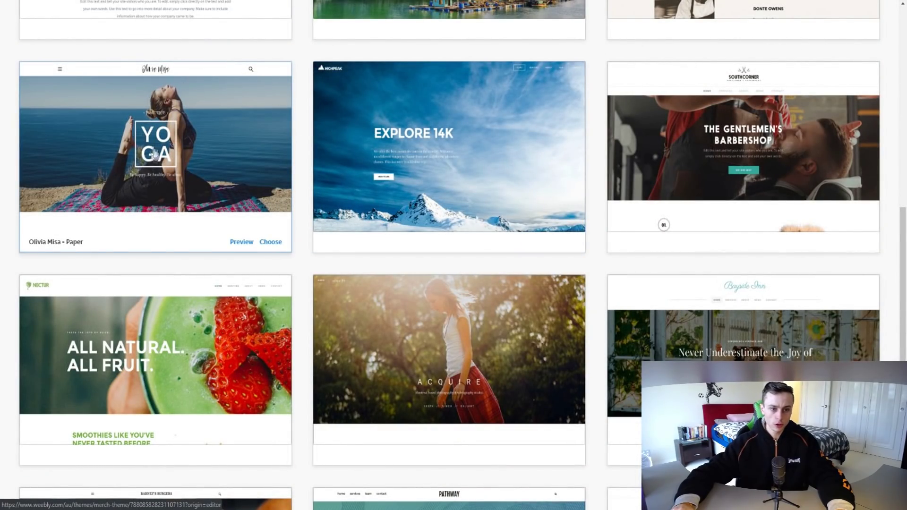
scroll(223, 168, up, 2)
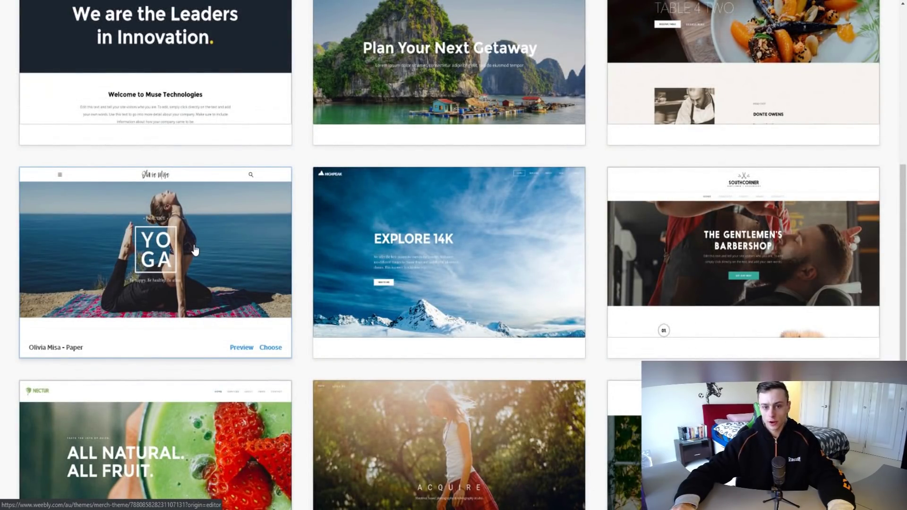
scroll(195, 250, up, 8)
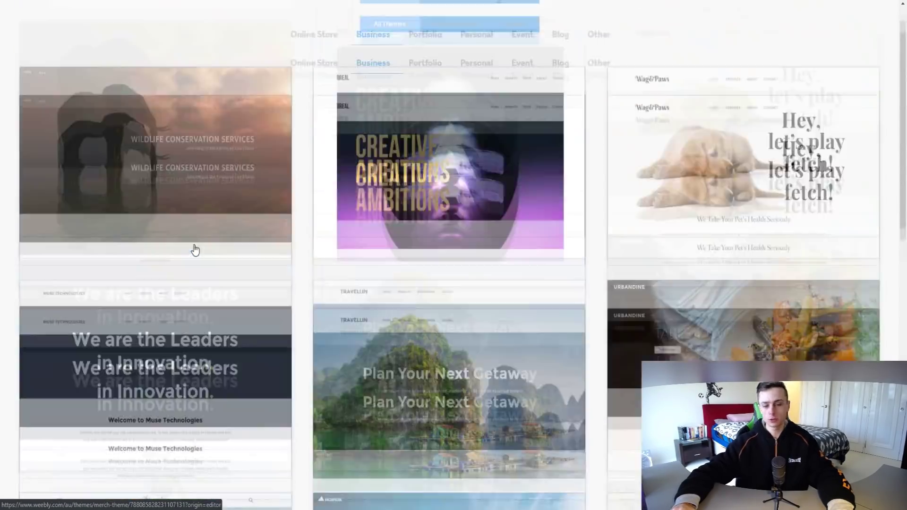
click(416, 100)
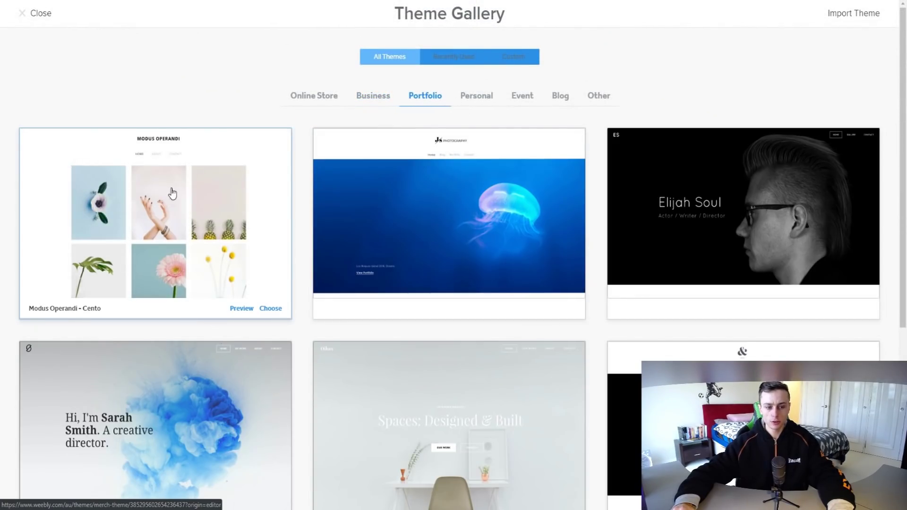
scroll(172, 193, down, 3)
scroll(321, 236, up, 3)
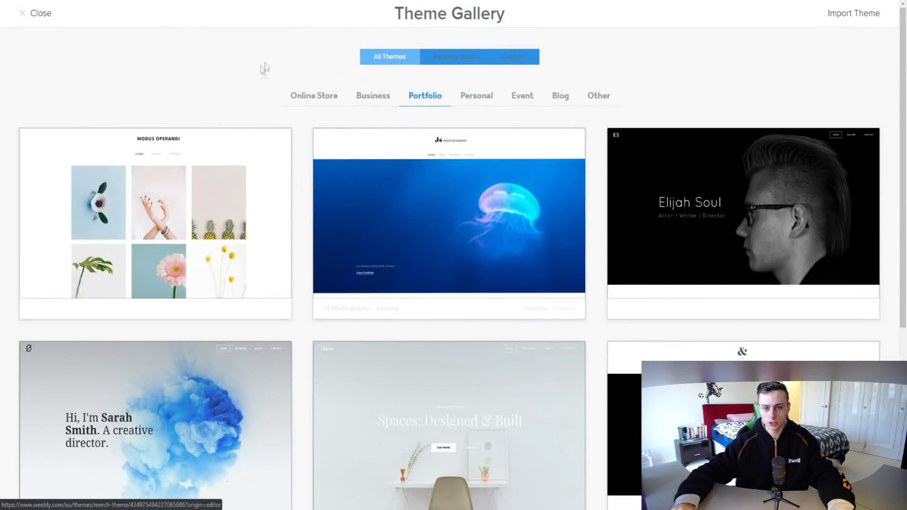
click(31, 14)
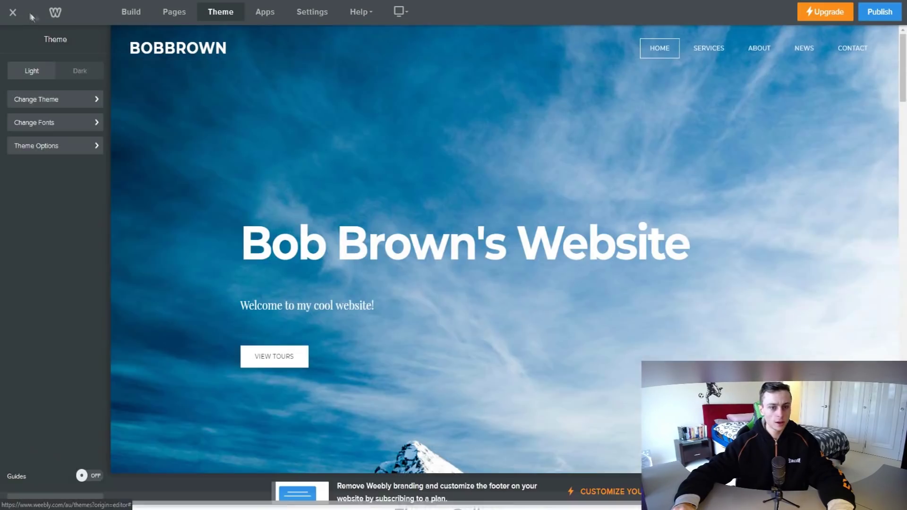
Change the theme's headline font to Arial.
click(61, 123)
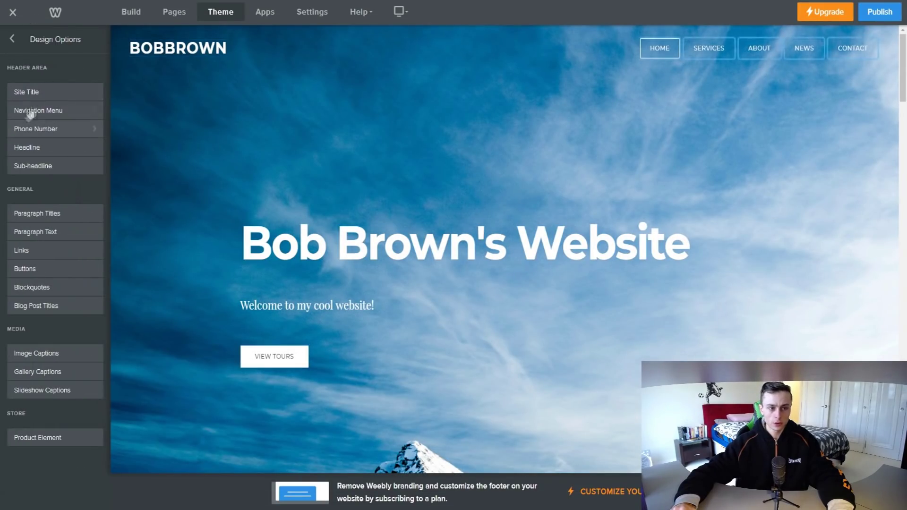
click(76, 147)
click(54, 85)
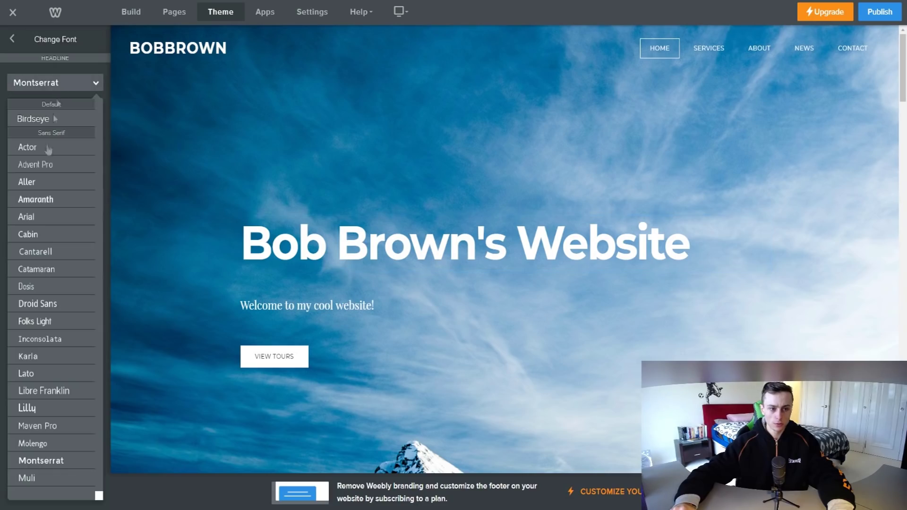
click(46, 221)
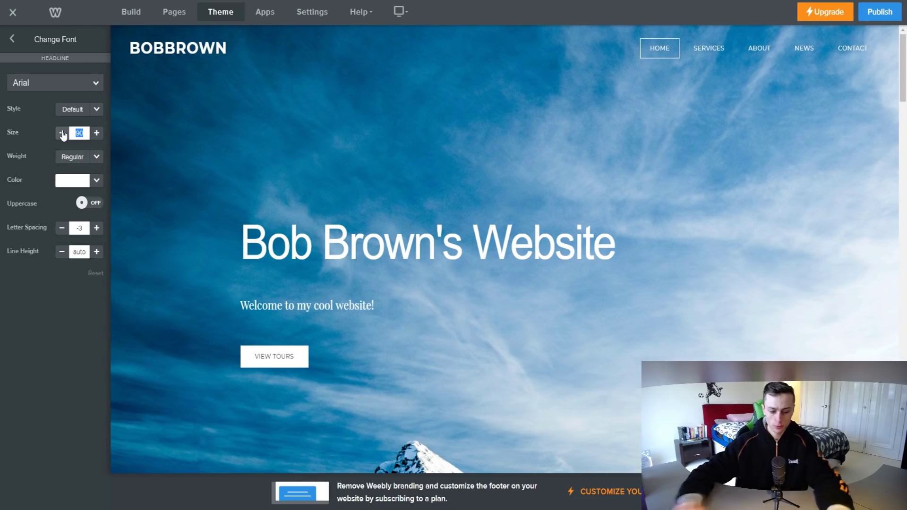
Set the headline's font size to 100 and its weight to Bold.
text(150)
key(Left)
key(BackSpace)
text(0)
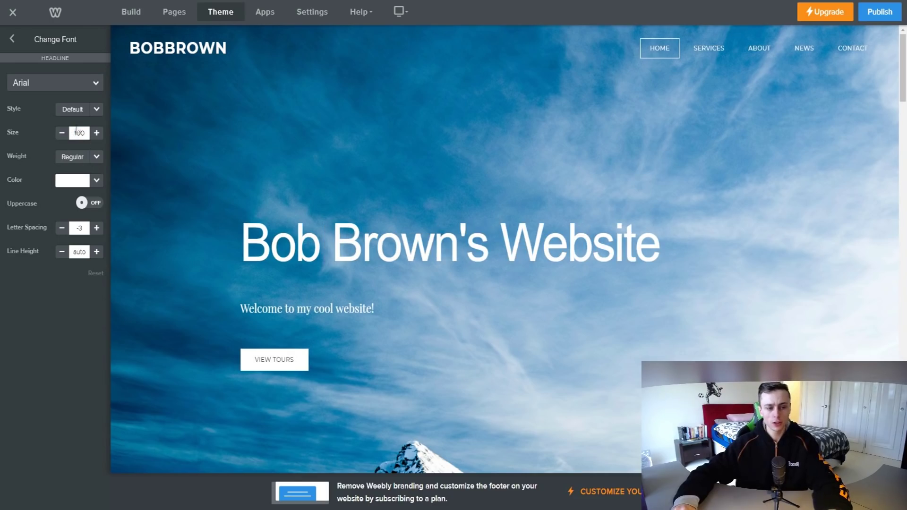
click(75, 158)
click(73, 176)
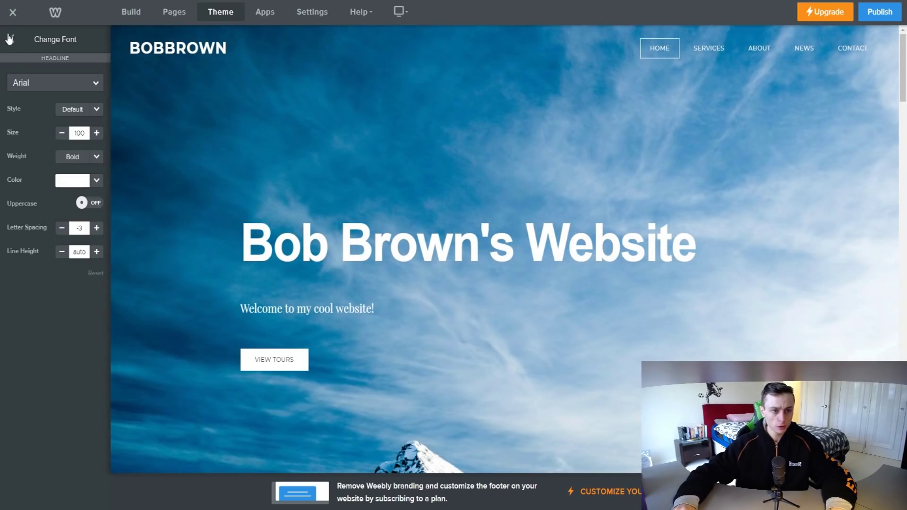
click(10, 39)
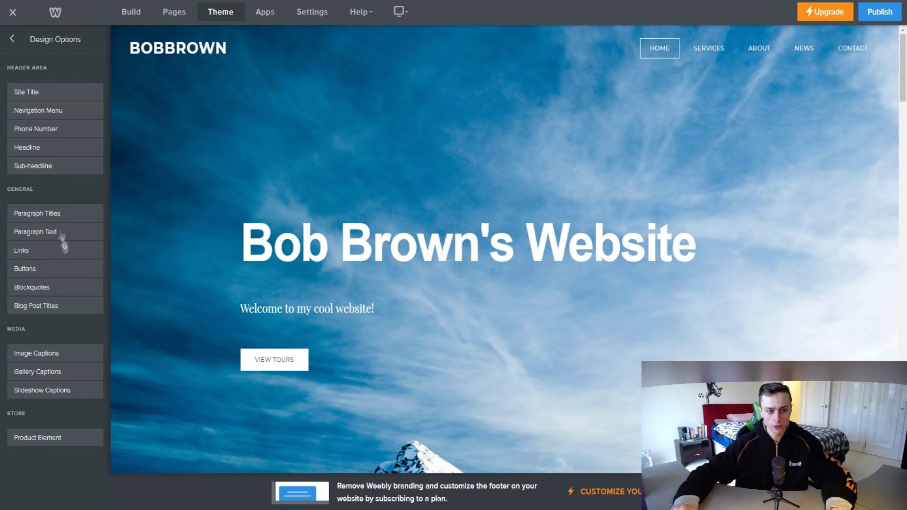
Look at the theme options for body width, header gradient and contrast navigation.
click(13, 42)
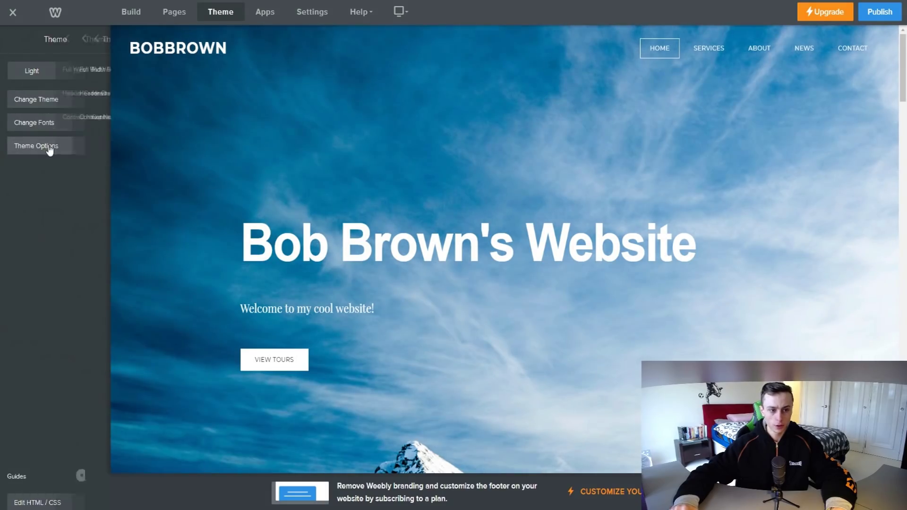
click(48, 146)
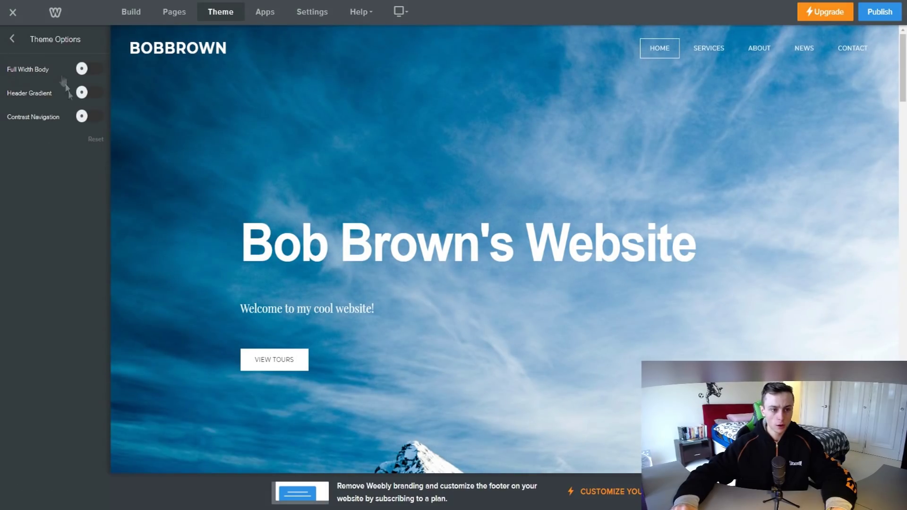
click(11, 41)
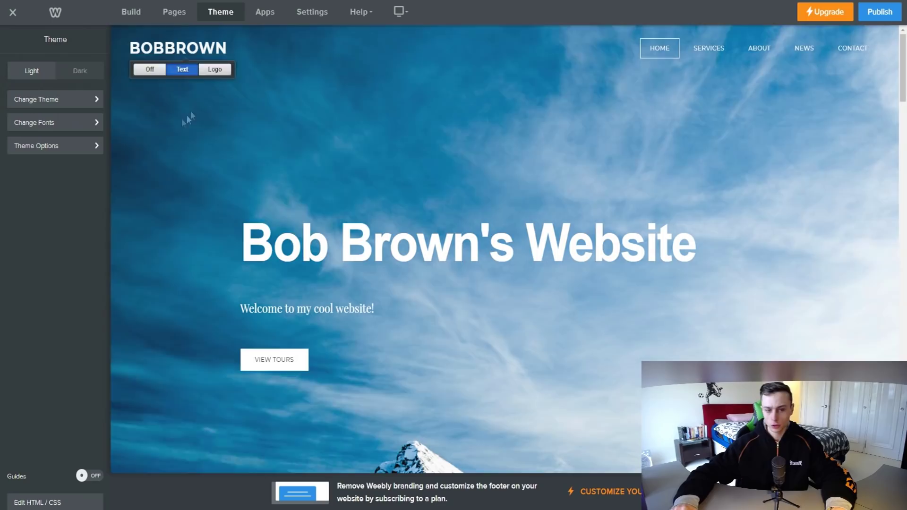
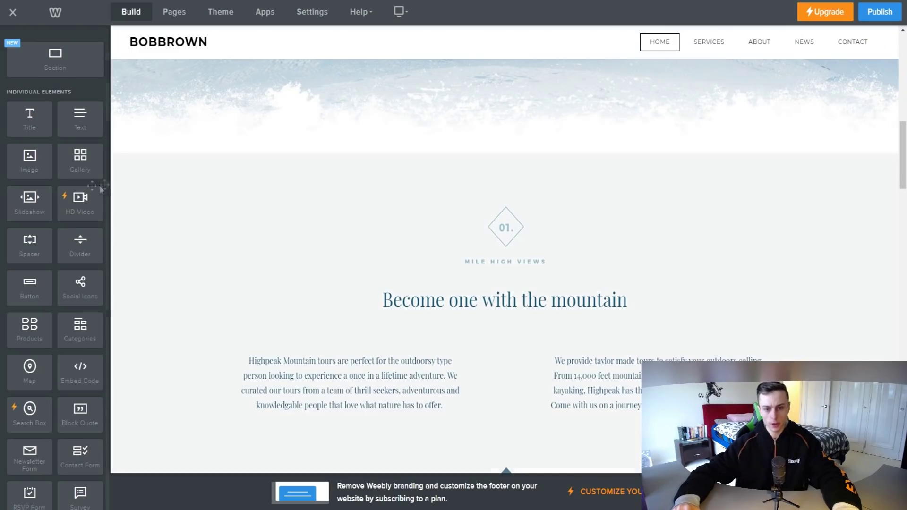
Open the App Center to view the apps available for the site.
scroll(96, 140, down, 2)
scroll(70, 177, up, 3)
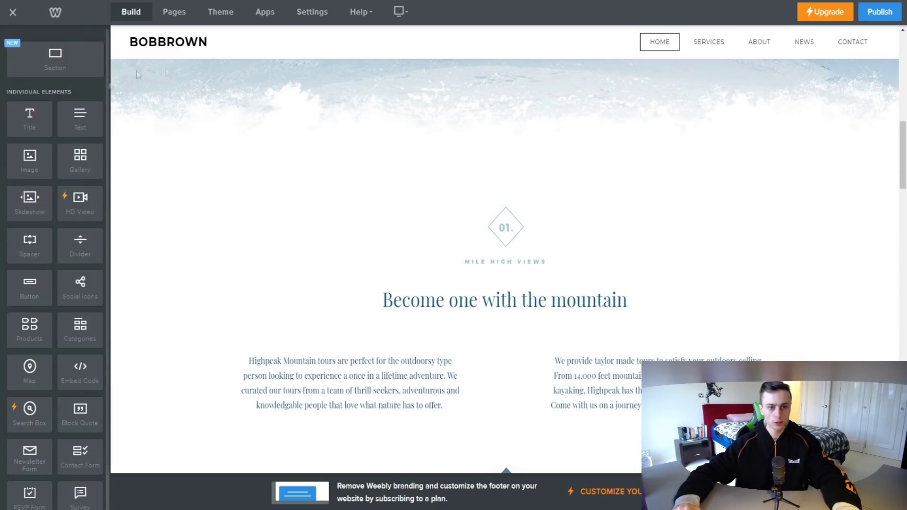
scroll(245, 94, up, 5)
click(265, 12)
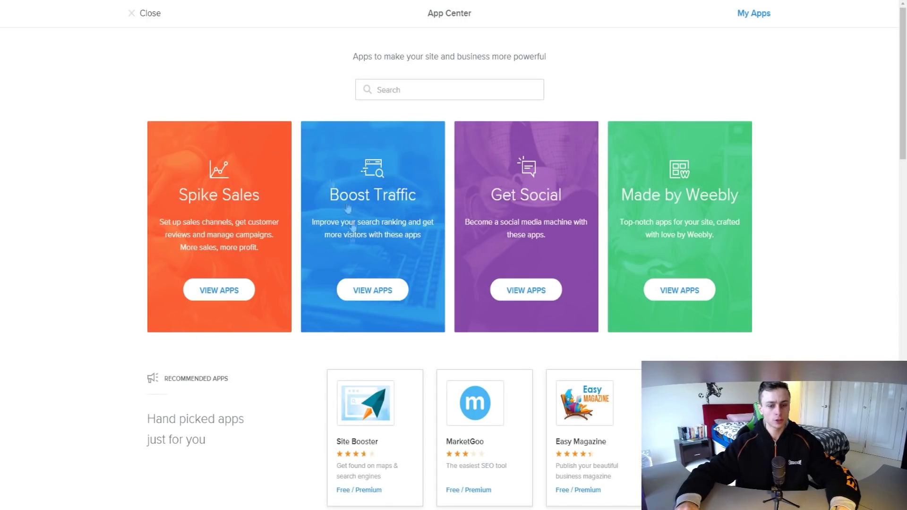
Look through the popular apps in the App Center's full app list and switch the list to Highest Rated.
scroll(307, 237, down, 10)
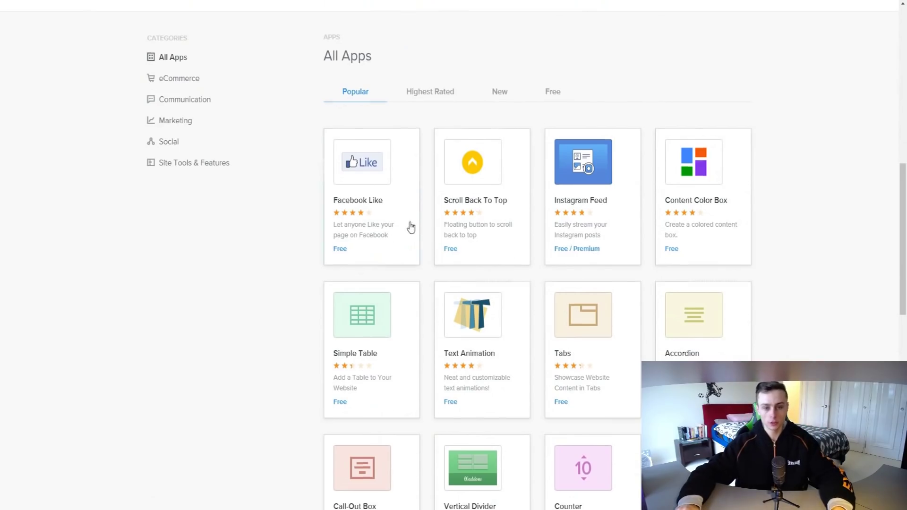
scroll(411, 228, up, 10)
scroll(375, 92, down, 9)
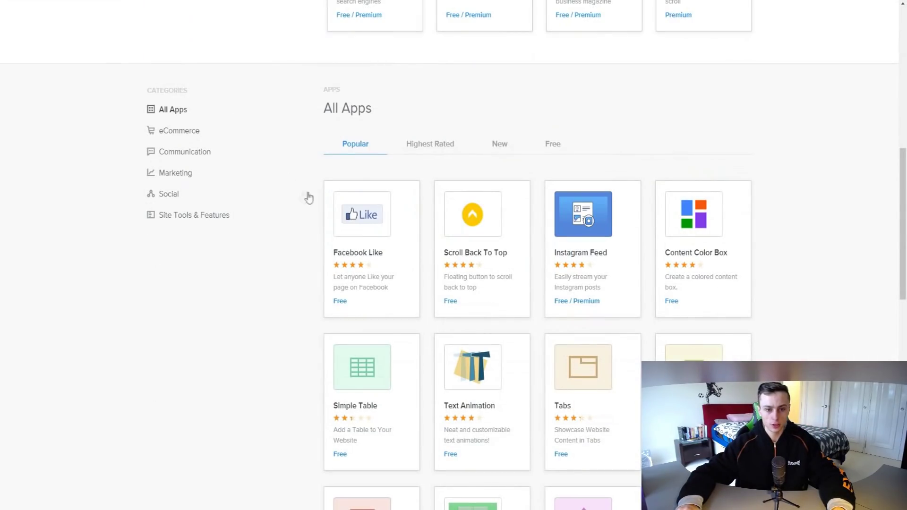
scroll(302, 212, down, 2)
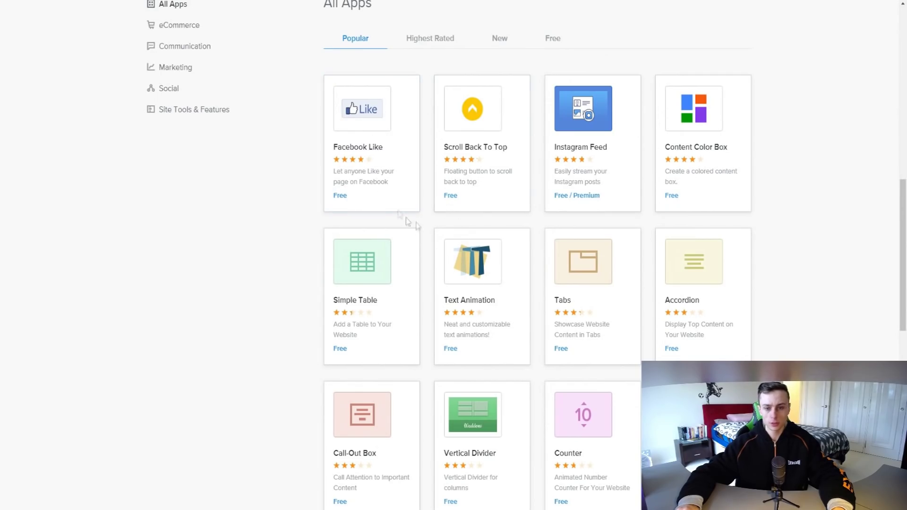
scroll(503, 152, down, 9)
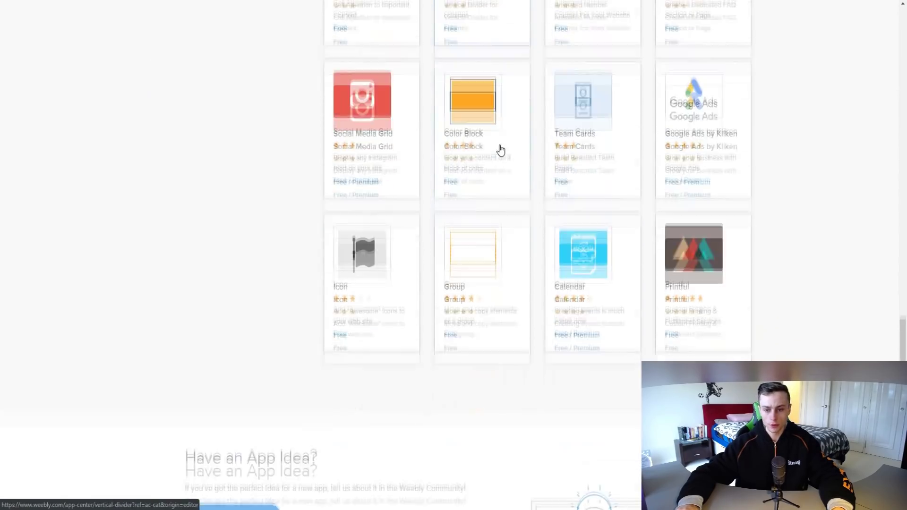
scroll(434, 273, up, 15)
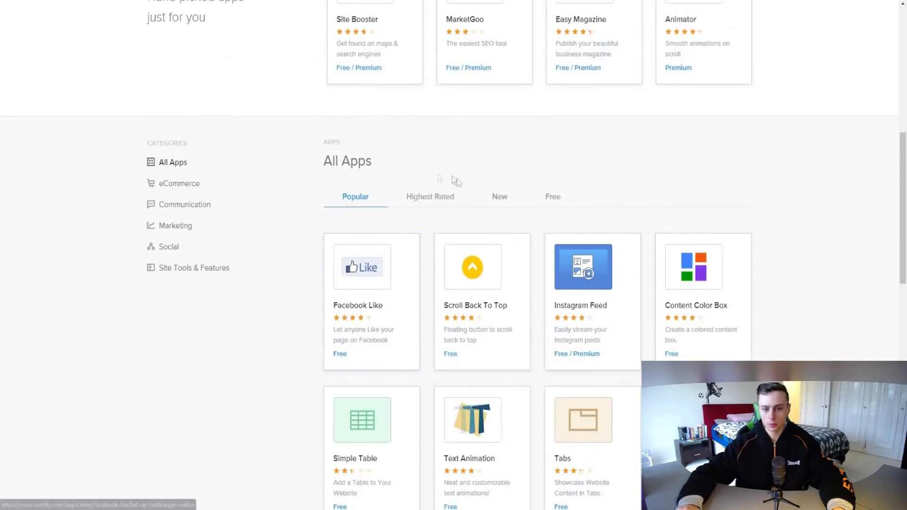
scroll(416, 283, down, 2)
click(428, 303)
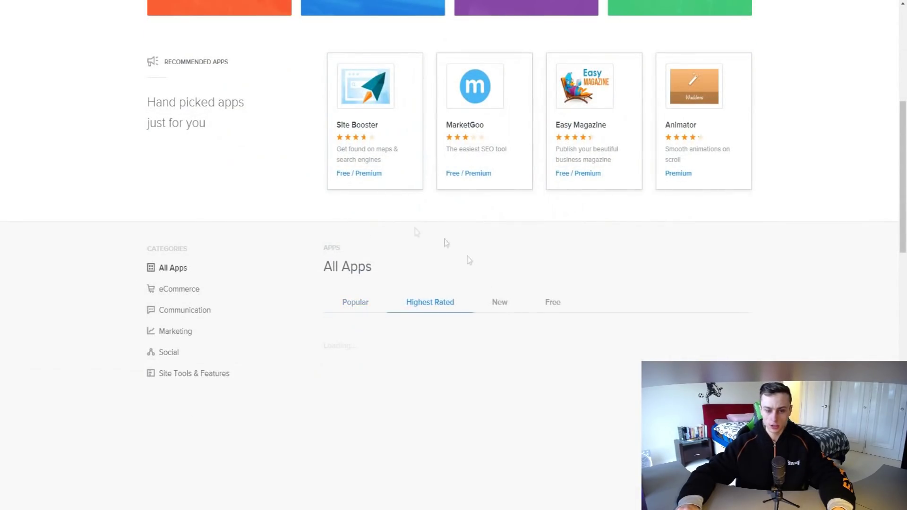
scroll(370, 273, down, 3)
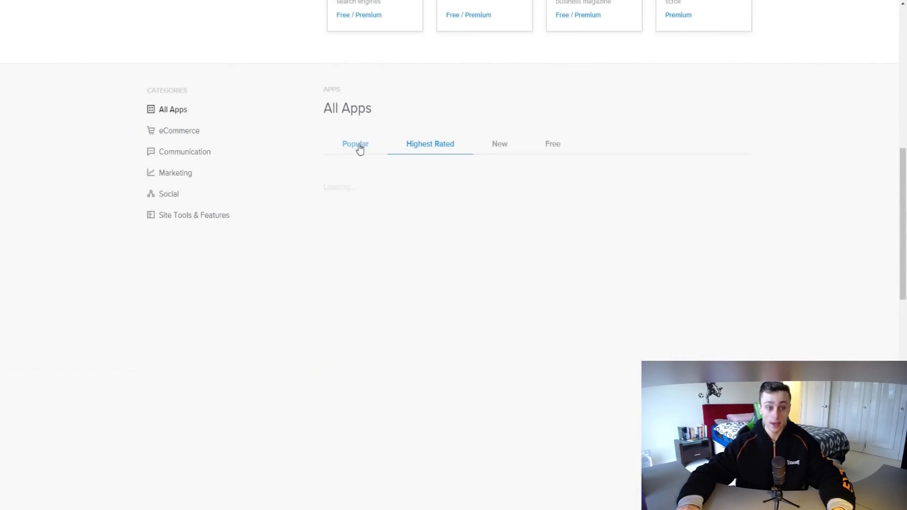
Browse the eCommerce, Communication, Marketing, Social and Site Tools & Features app categories, and close the App Center.
click(180, 136)
click(178, 218)
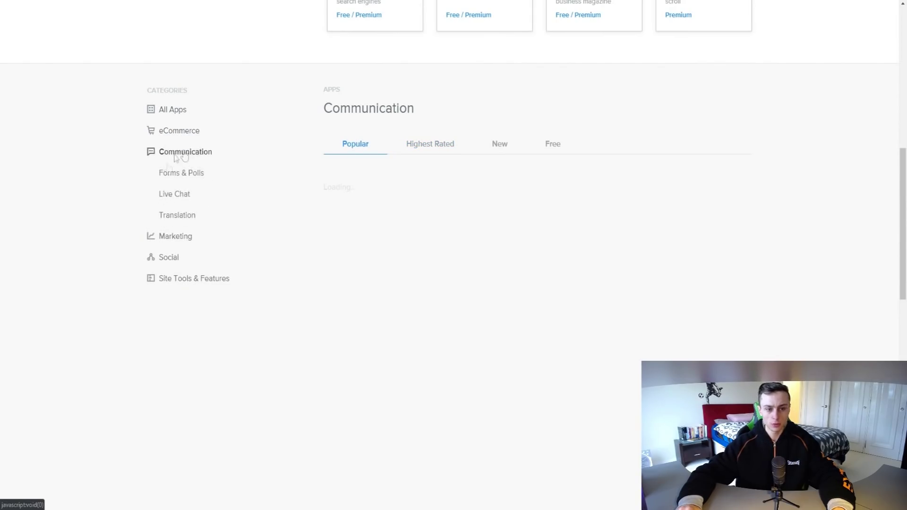
click(186, 236)
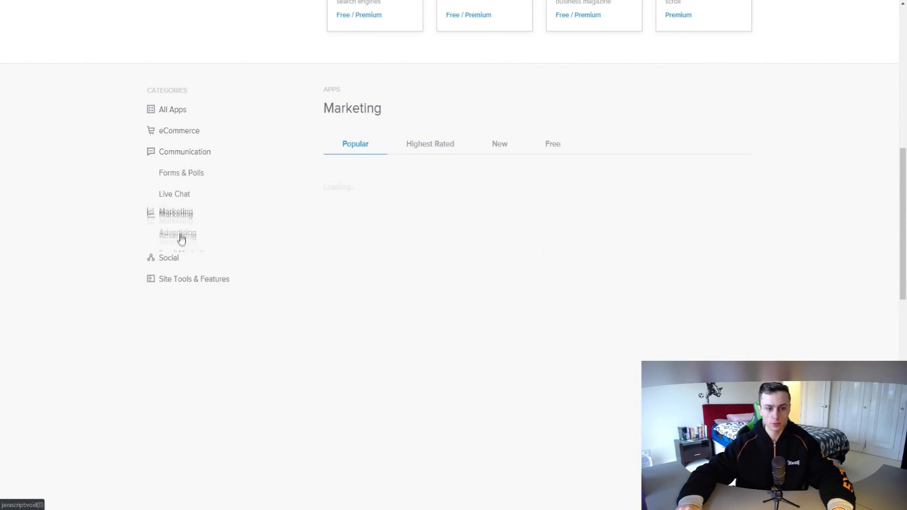
click(168, 259)
click(185, 278)
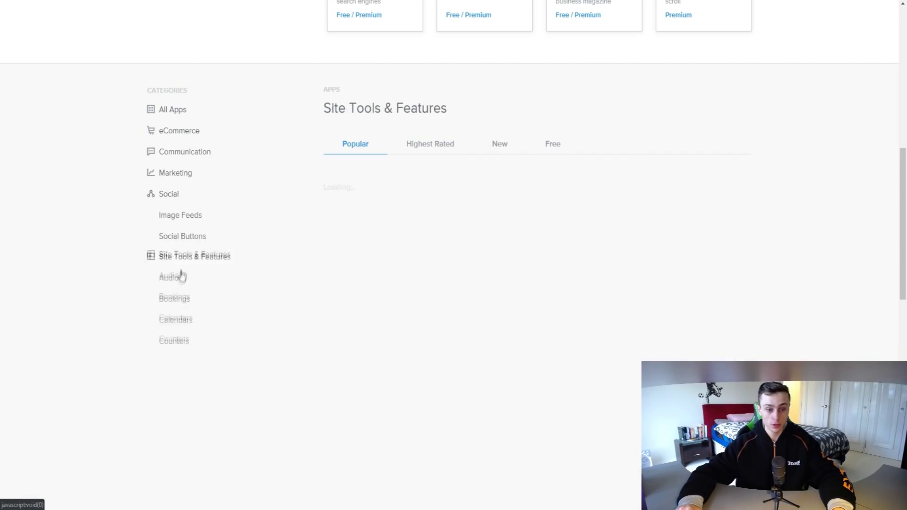
scroll(178, 259, down, 1)
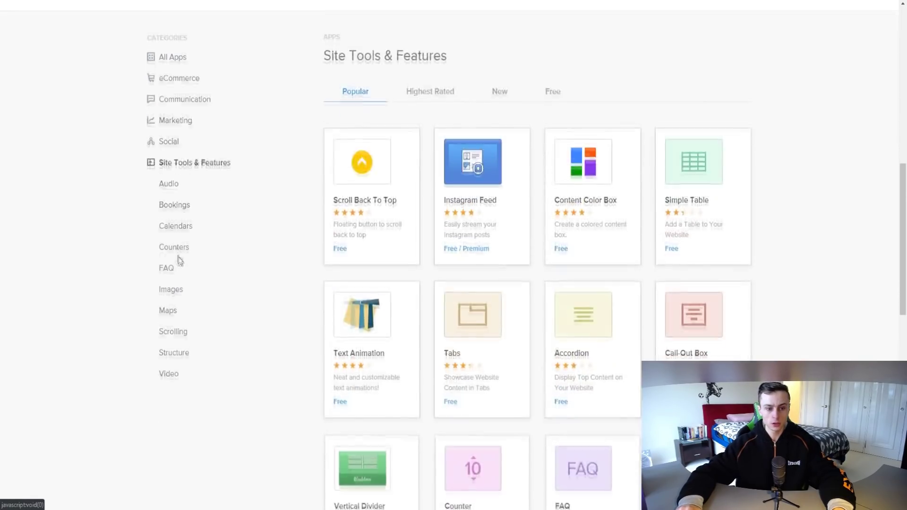
scroll(191, 334, up, 11)
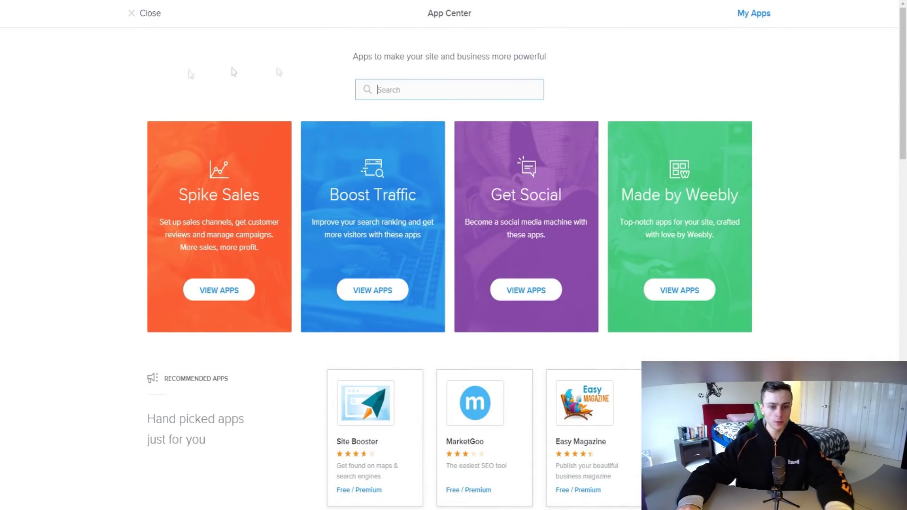
click(143, 13)
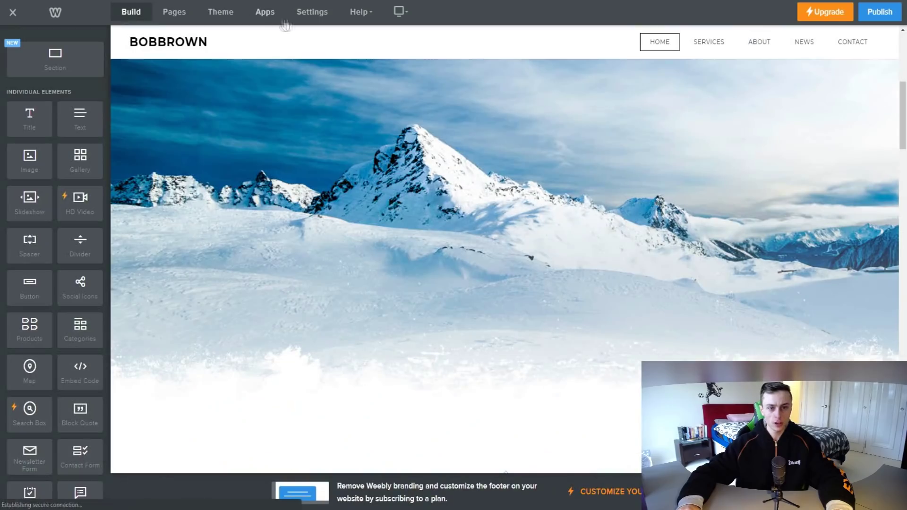
Open the general site settings, view the domain name selection for changing the site address, and close it unchanged.
click(322, 16)
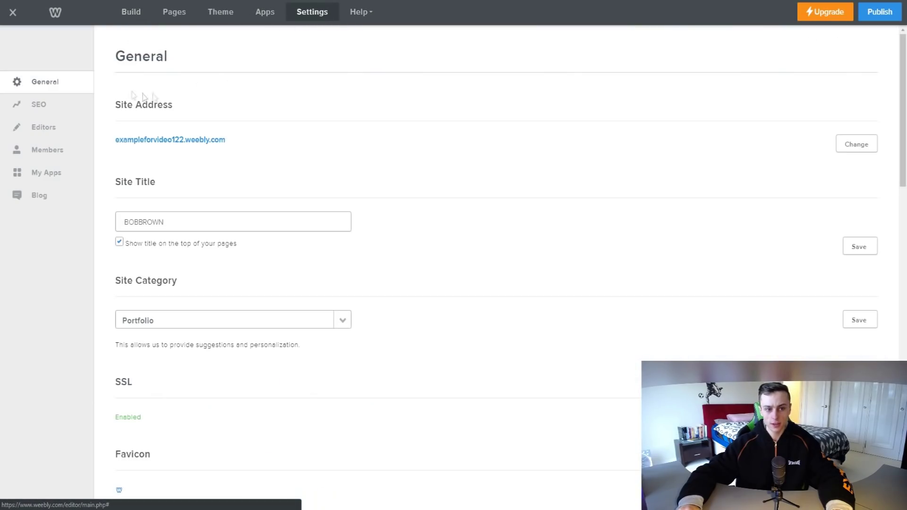
click(851, 143)
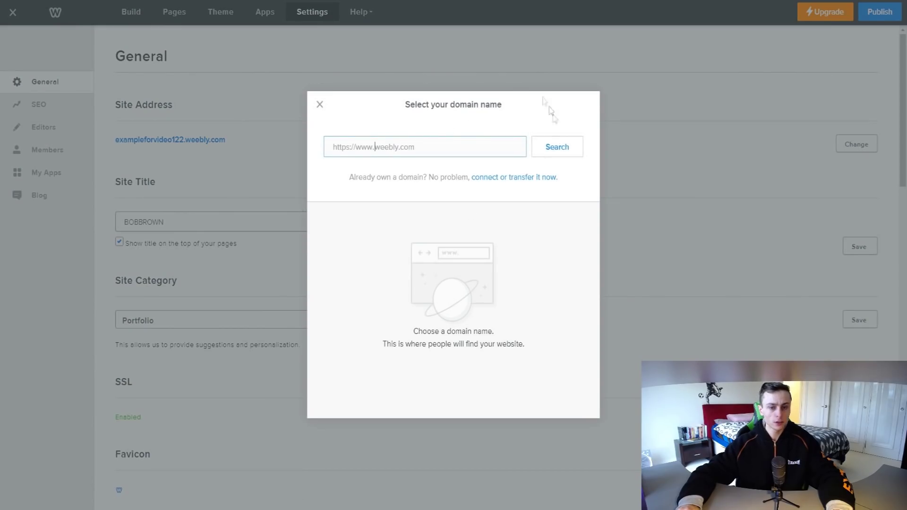
click(320, 104)
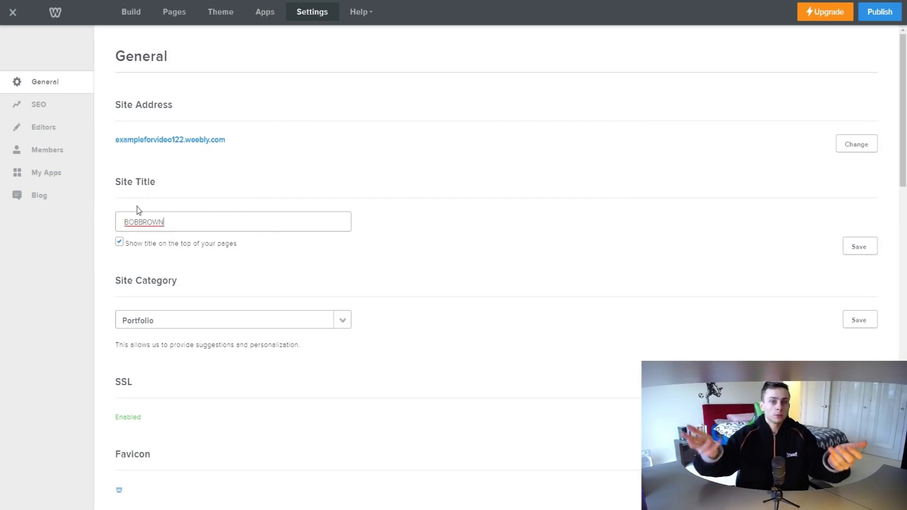
View the available site categories in the general settings without choosing another one.
scroll(198, 223, down, 2)
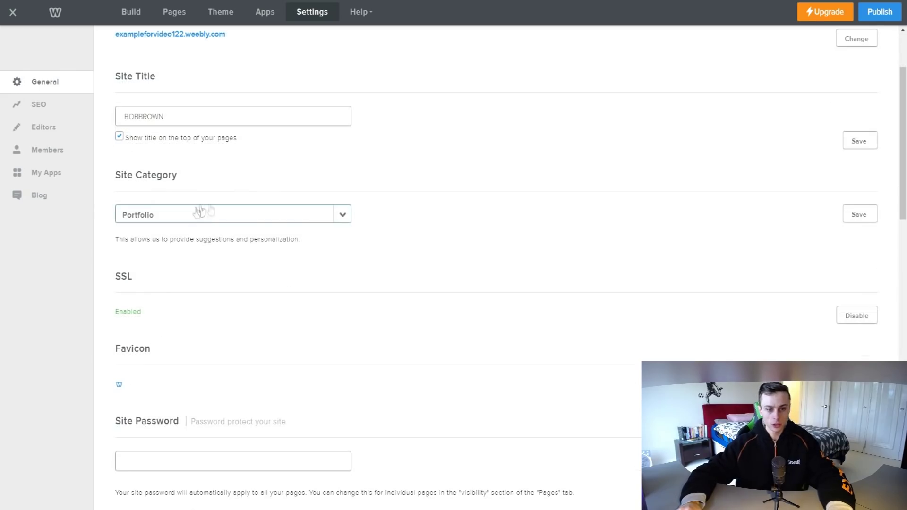
click(295, 224)
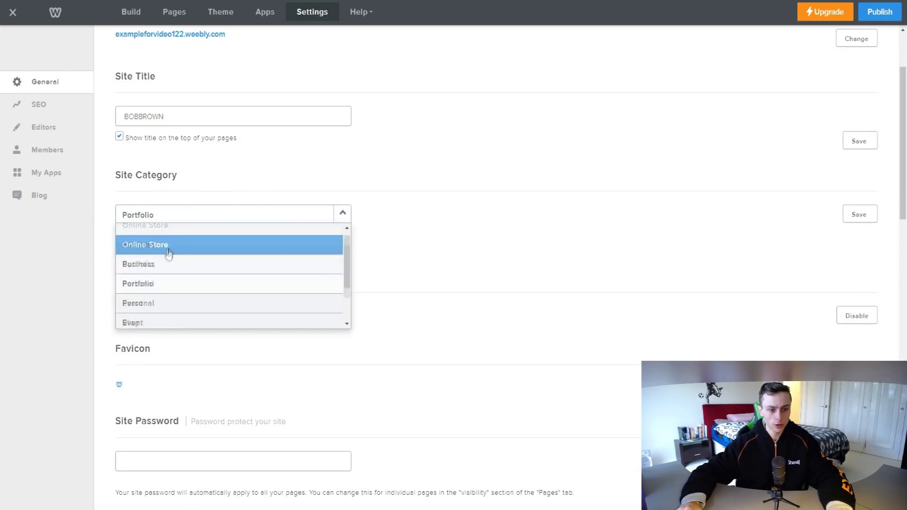
scroll(166, 271, down, 2)
scroll(161, 268, down, 1)
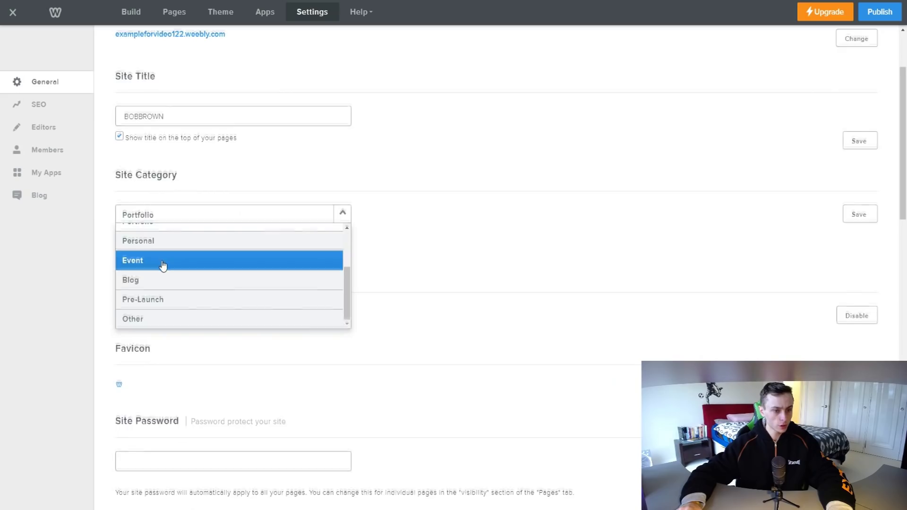
scroll(162, 265, down, 1)
click(340, 162)
Look over the remaining general settings, from SSL, favicon and site password down to site formatting, cookie notification and AdSense.
scroll(270, 176, down, 1)
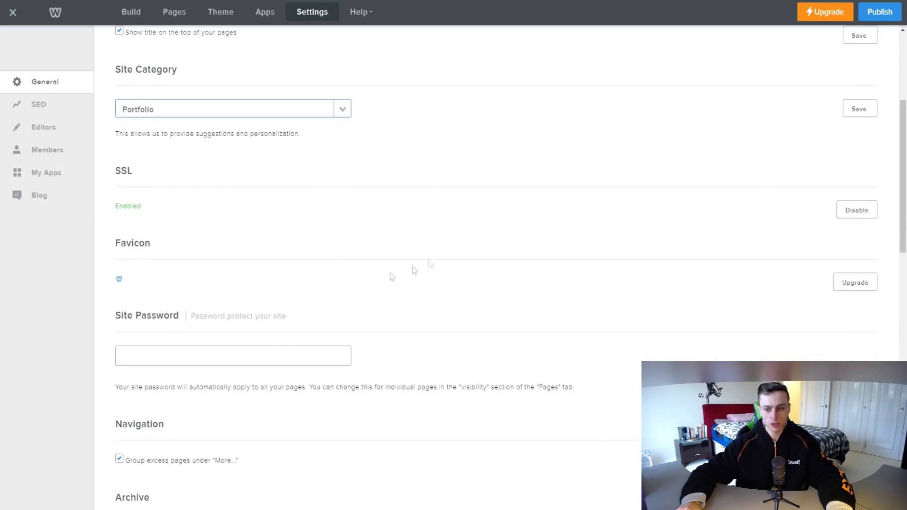
scroll(905, 276, down, 1)
scroll(710, 251, down, 2)
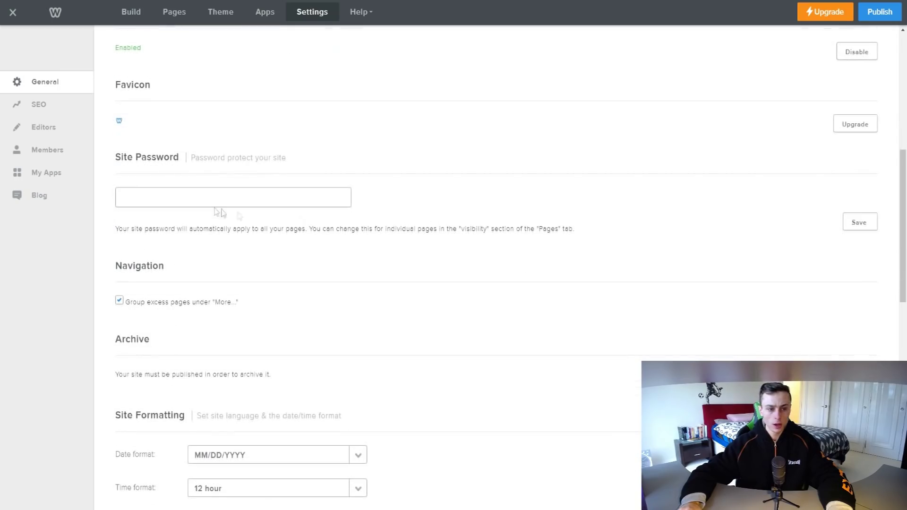
scroll(279, 192, down, 2)
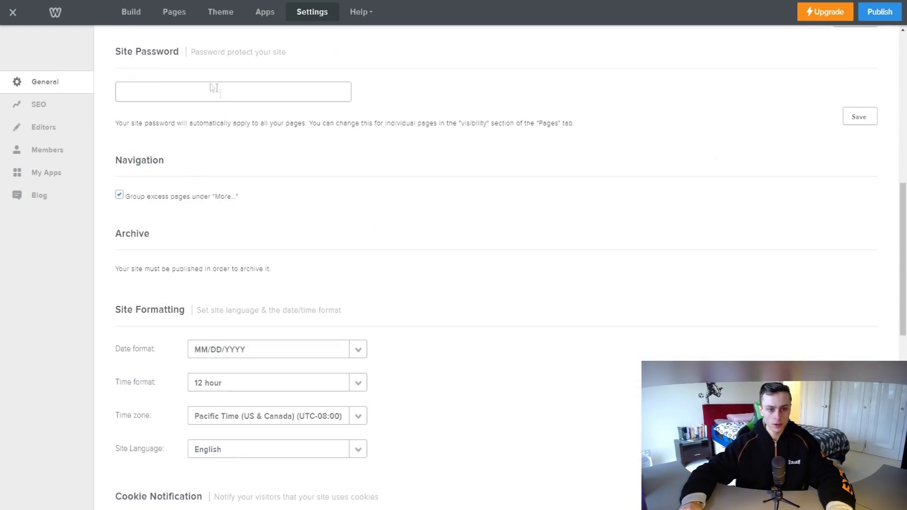
scroll(221, 115, down, 10)
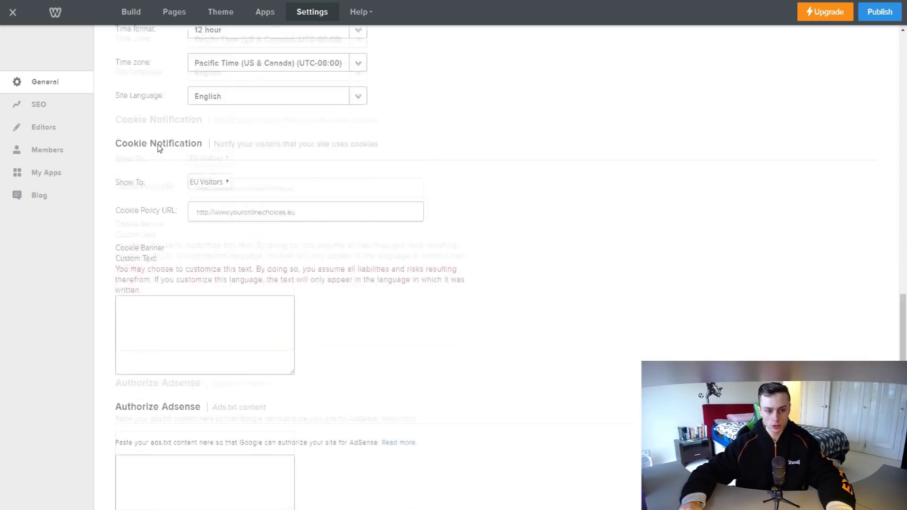
scroll(153, 186, up, 15)
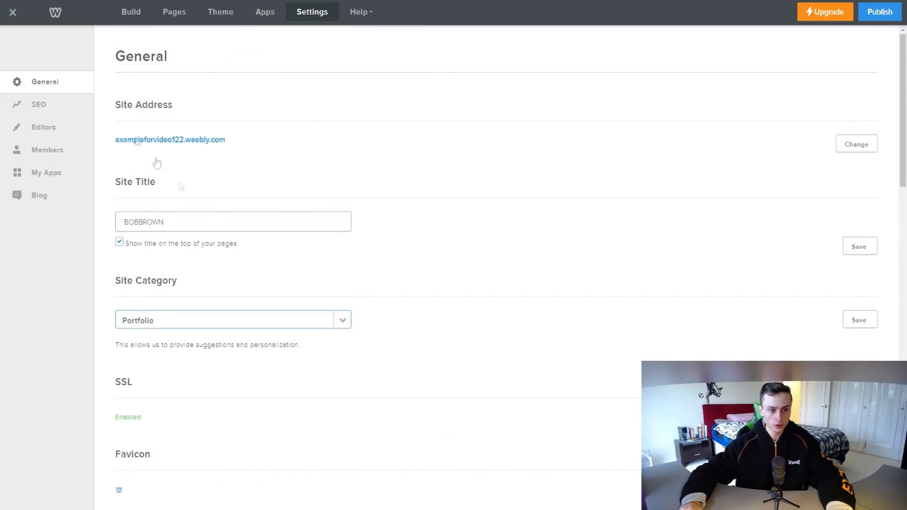
Look through the SEO, Editors, Members, My Apps and Blog settings, and return to the general settings.
click(44, 103)
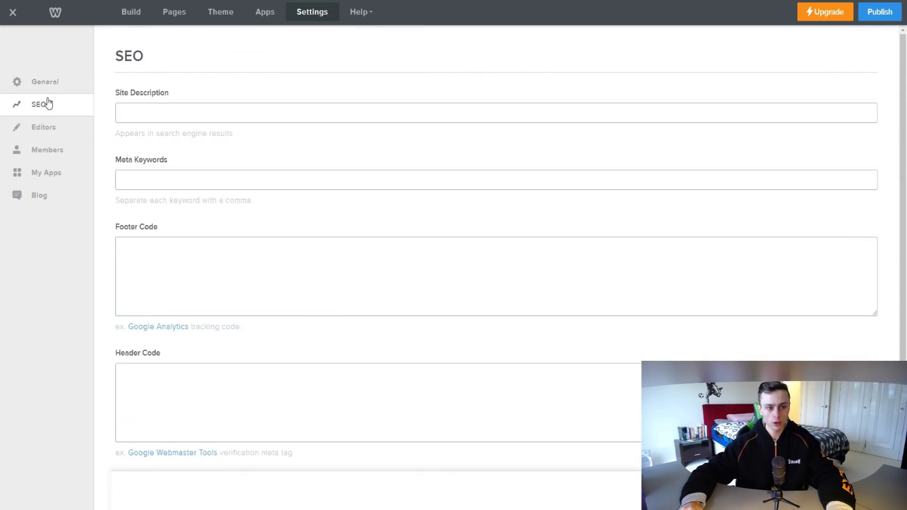
click(47, 135)
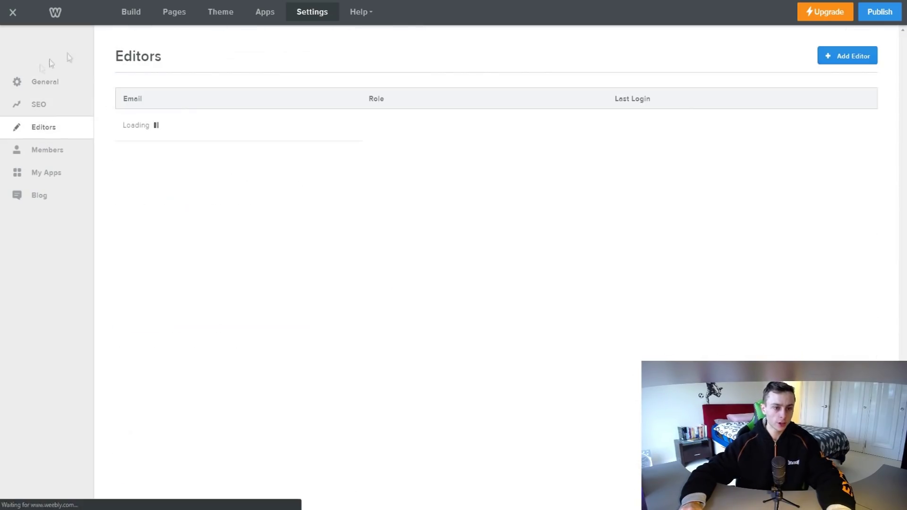
click(34, 156)
scroll(179, 205, down, 2)
scroll(199, 238, up, 2)
click(58, 178)
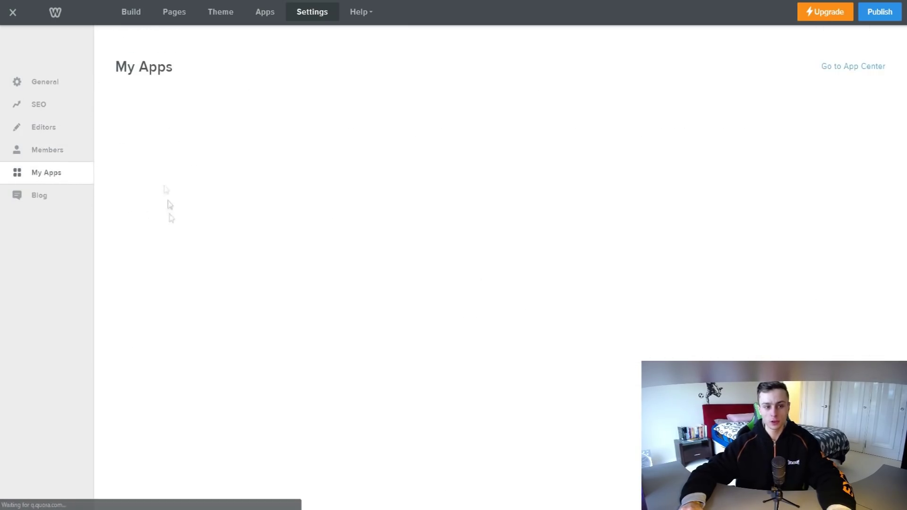
click(42, 195)
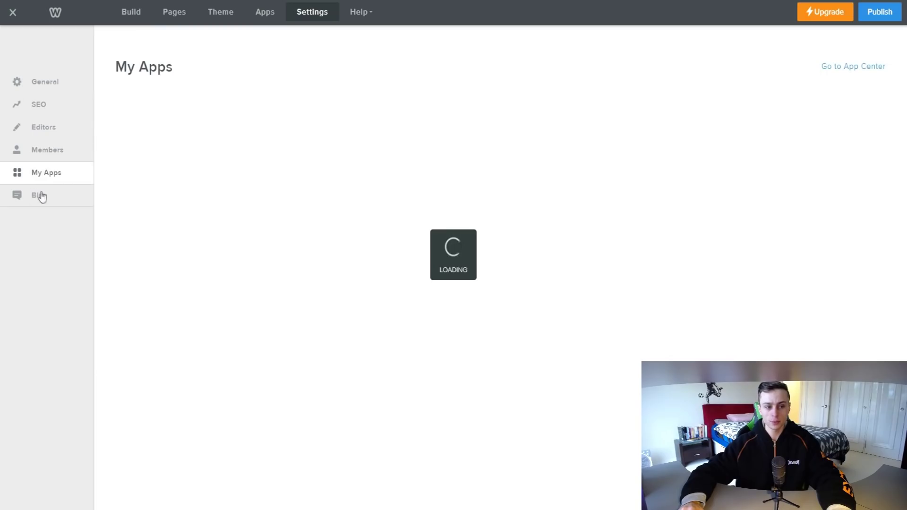
click(48, 84)
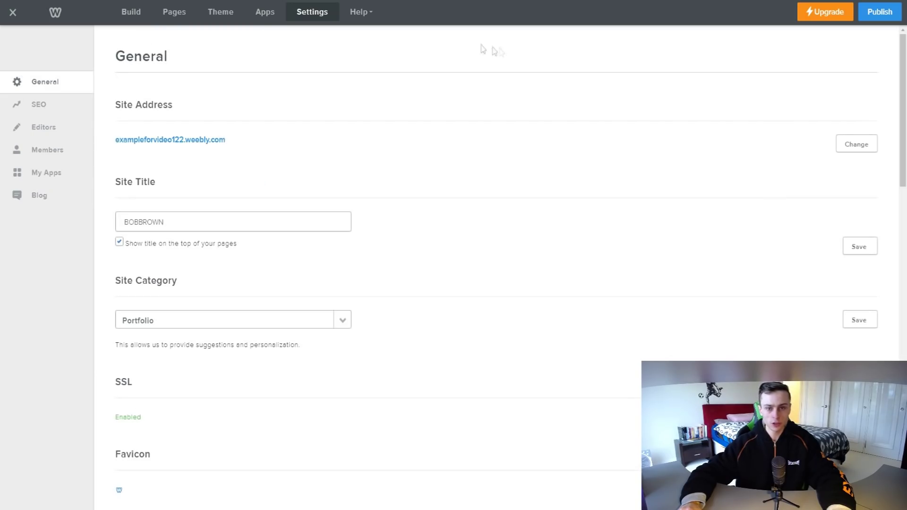
Check the help options, return to the page builder and review the home page's sections from top to bottom.
click(359, 15)
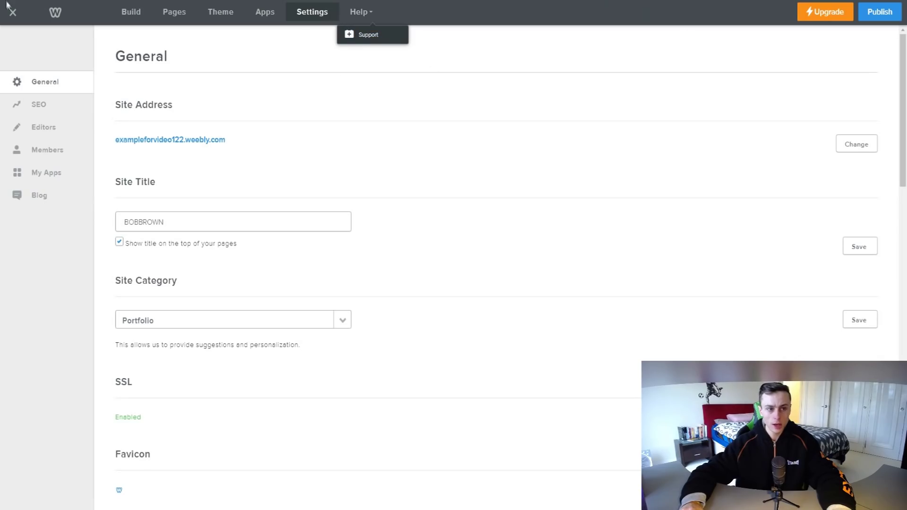
click(13, 15)
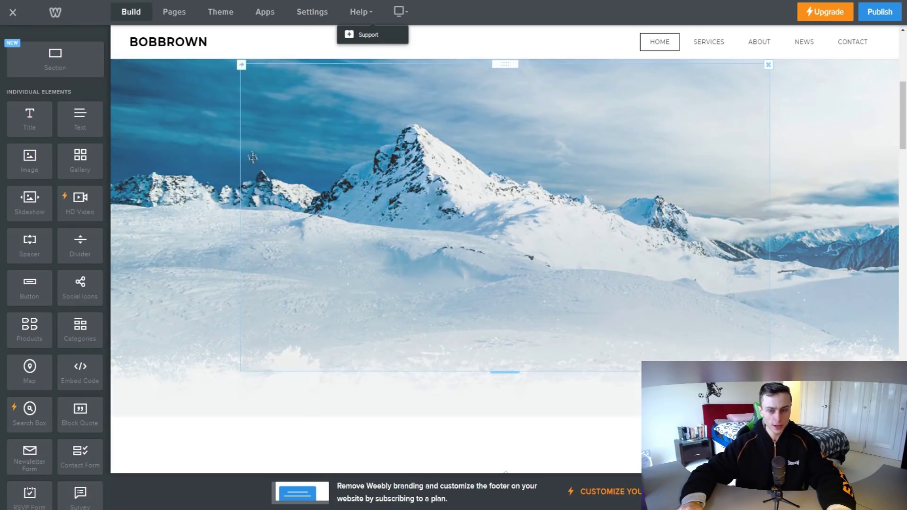
scroll(251, 151, down, 10)
scroll(251, 150, down, 10)
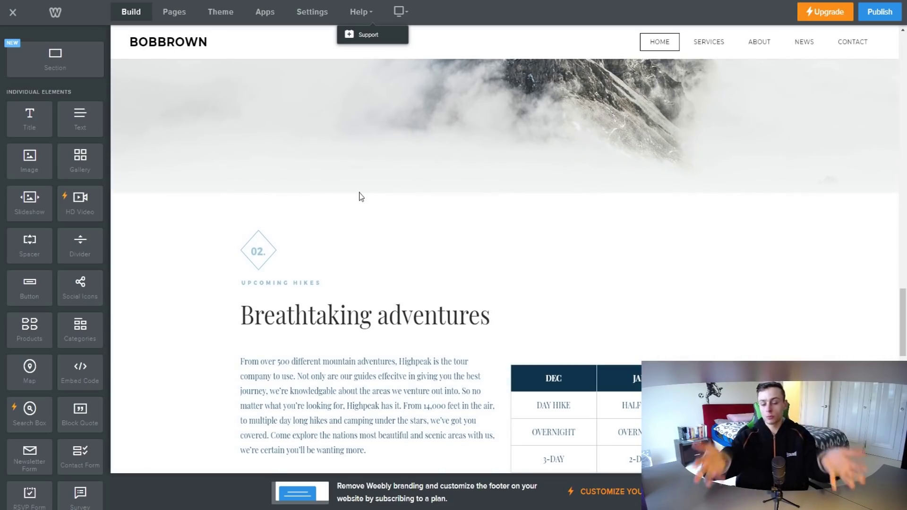
scroll(361, 196, down, 3)
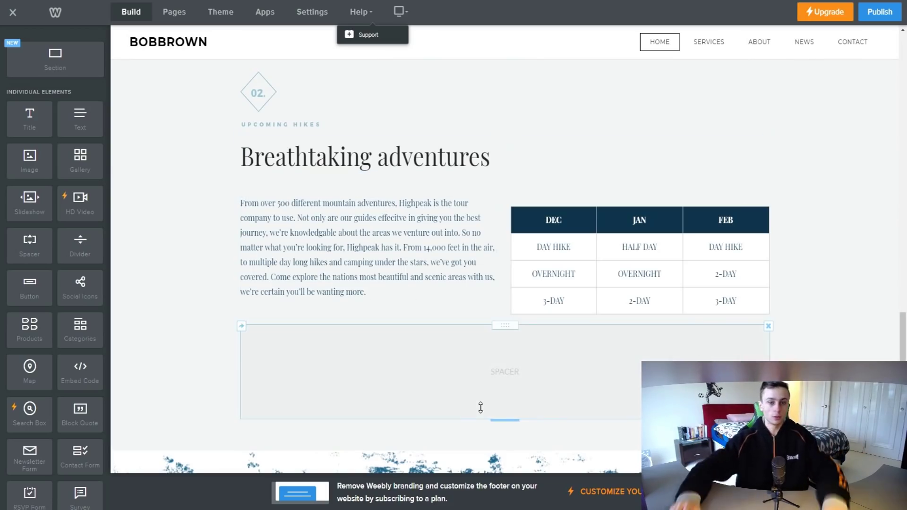
scroll(312, 376, down, 8)
scroll(305, 376, down, 1)
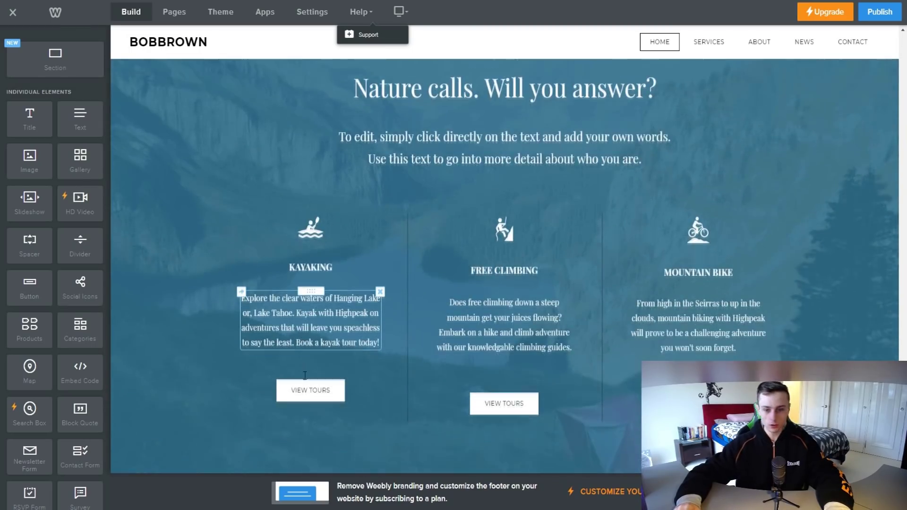
scroll(283, 380, up, 15)
scroll(264, 381, up, 10)
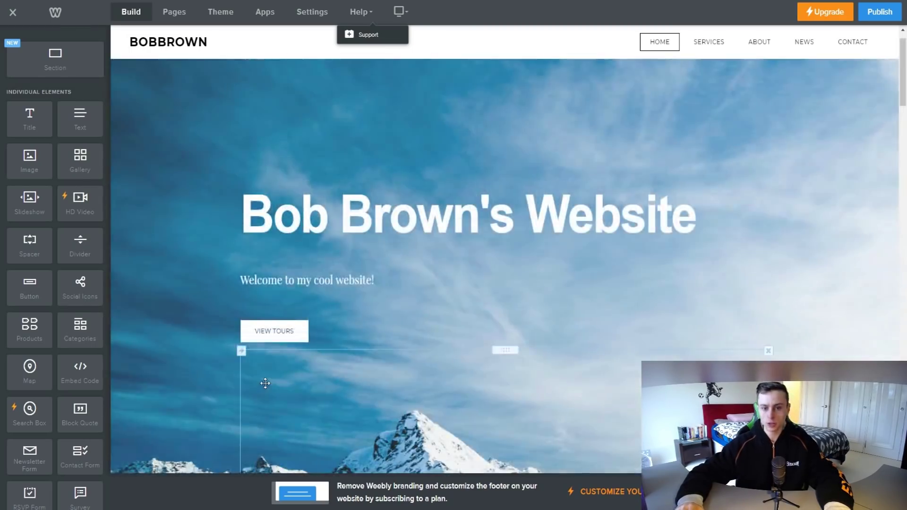
scroll(264, 359, down, 5)
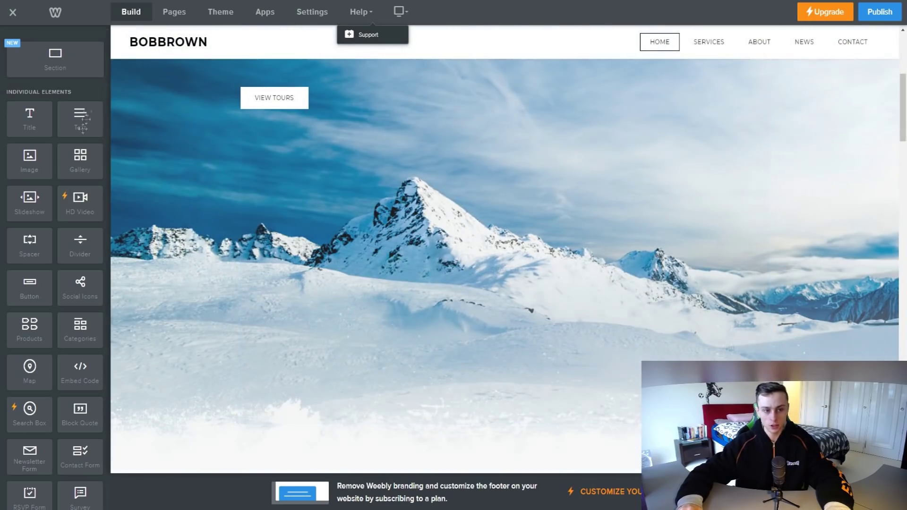
scroll(293, 279, down, 5)
scroll(292, 283, up, 8)
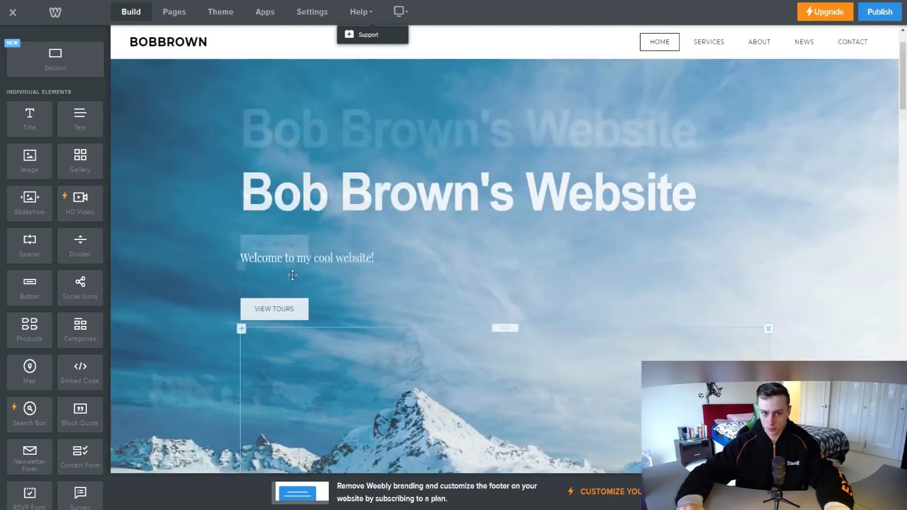
click(160, 14)
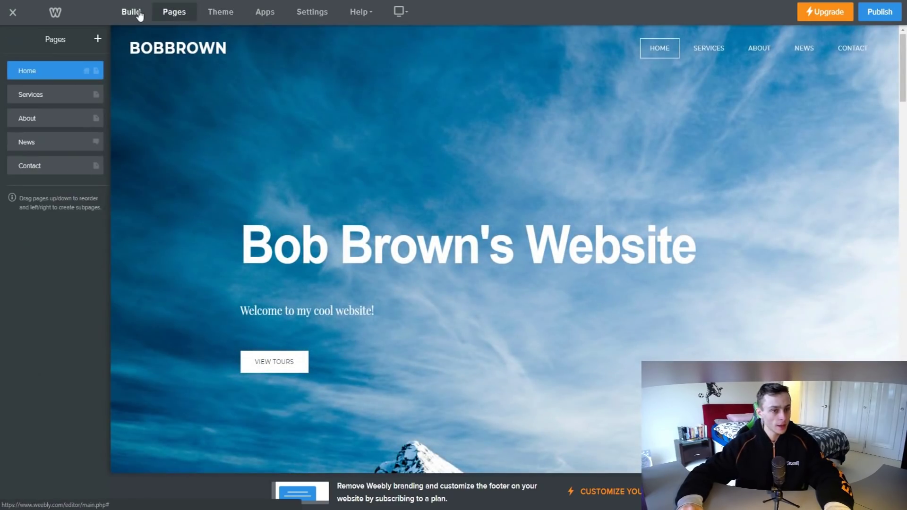
click(139, 15)
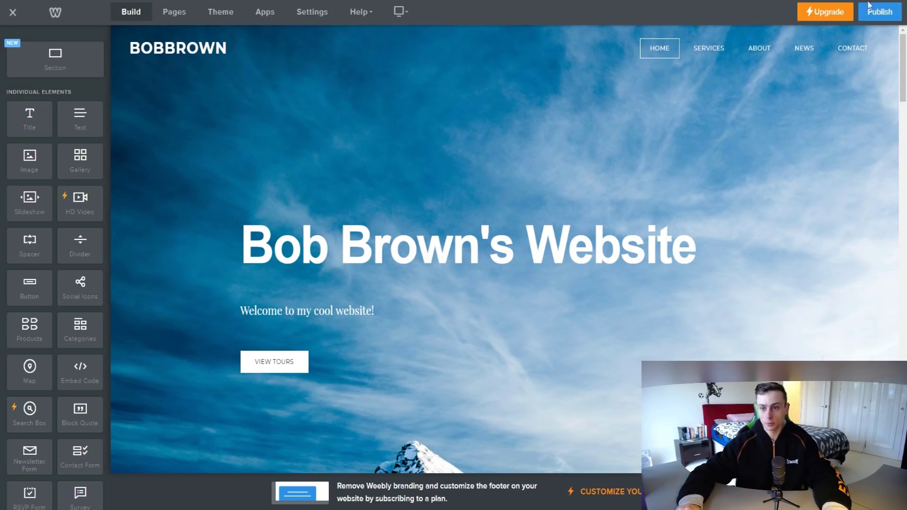
click(874, 15)
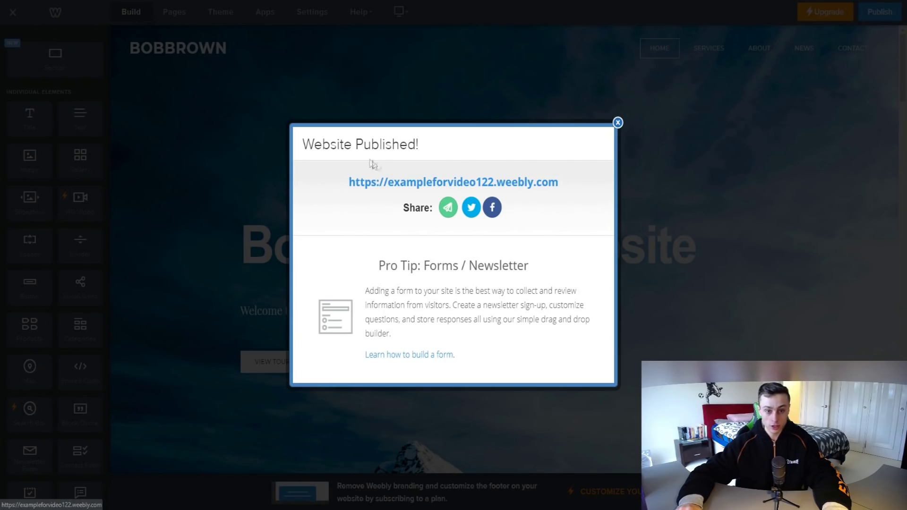
drag(313, 144, 420, 144)
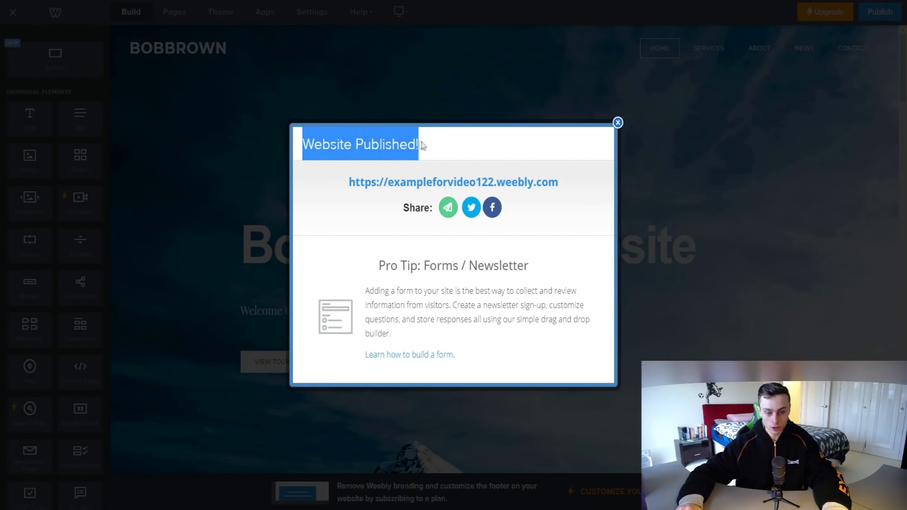
click(403, 184)
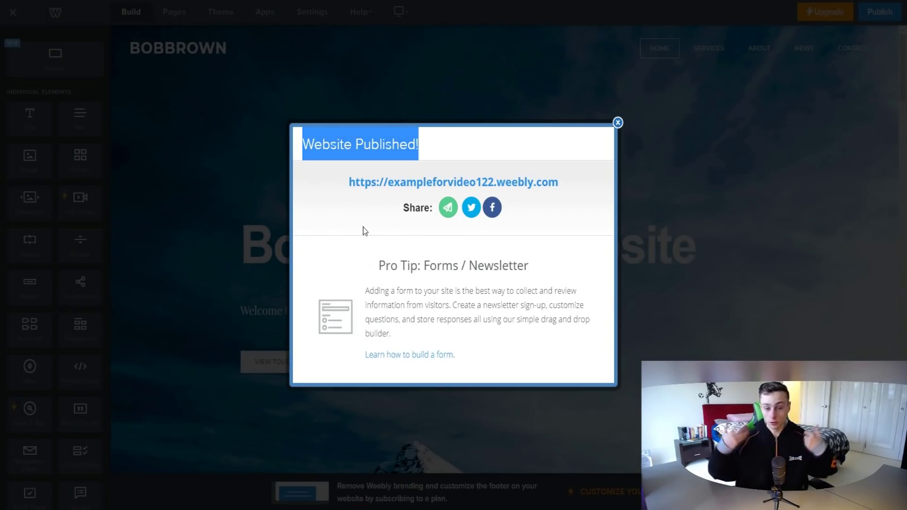
click(364, 229)
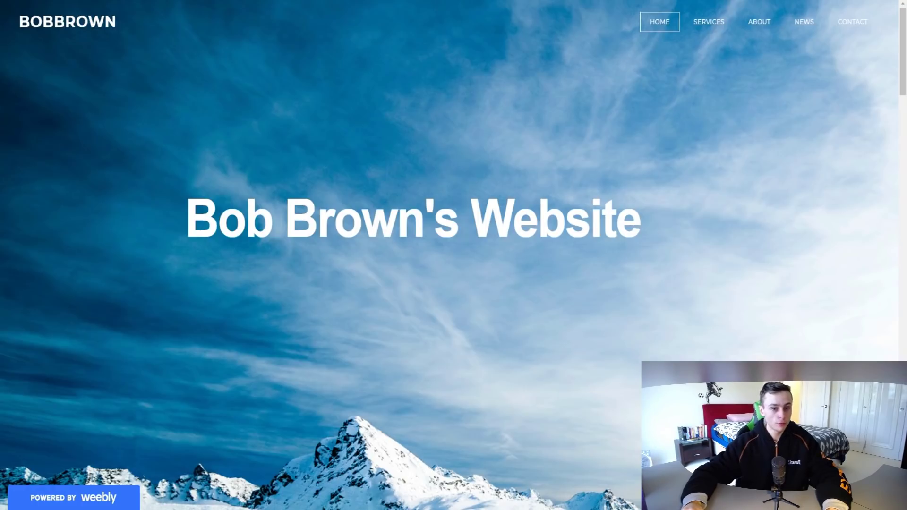
Look through the published home page's sections and return to its header.
scroll(249, 109, down, 10)
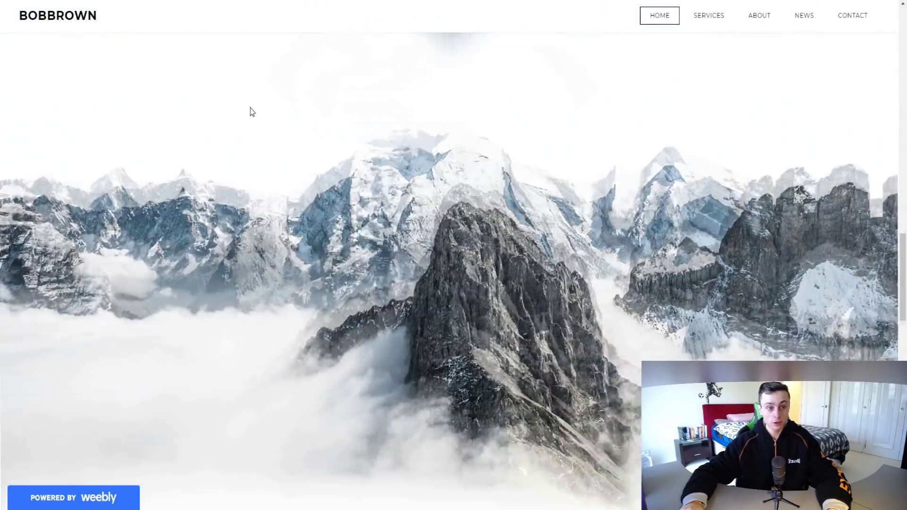
scroll(162, 56, up, 5)
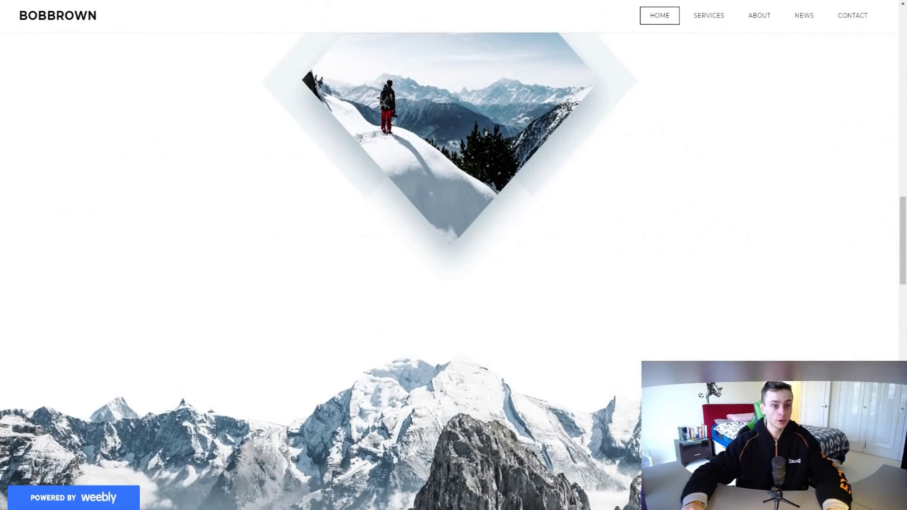
scroll(352, 146, down, 15)
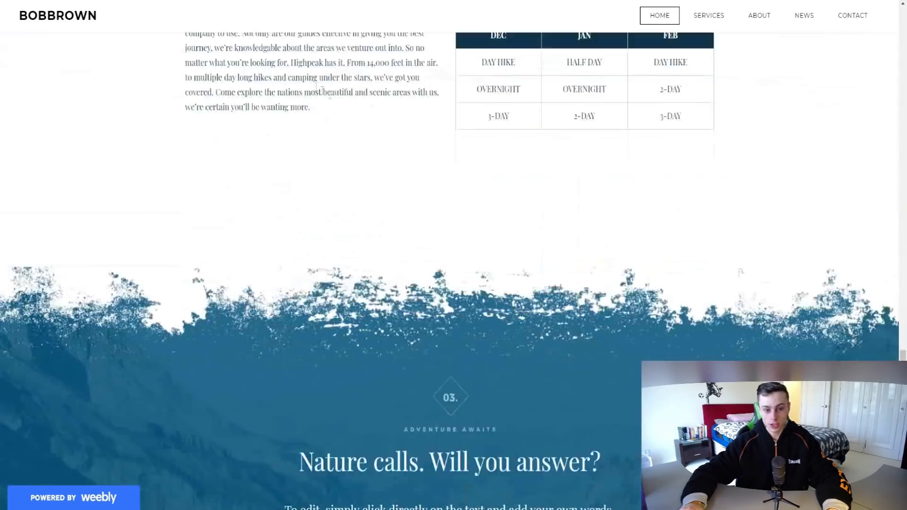
scroll(351, 145, up, 15)
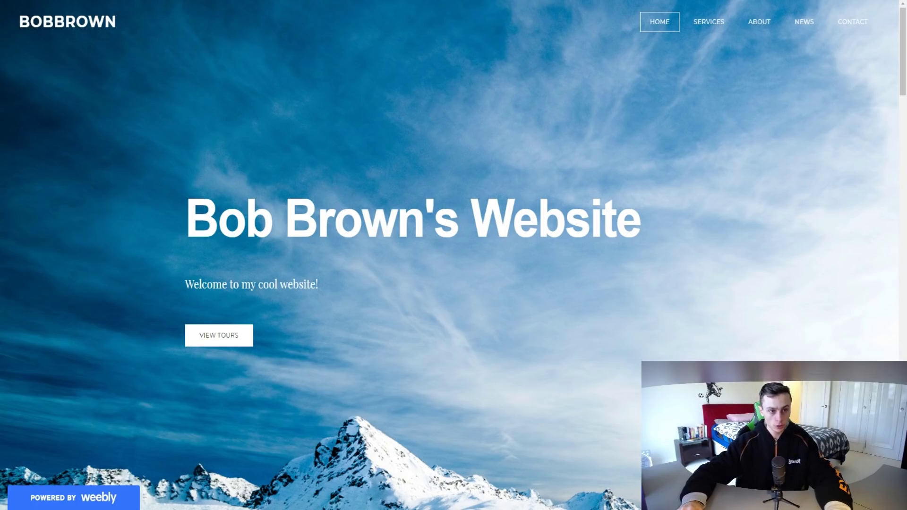
key(ctrl+l)
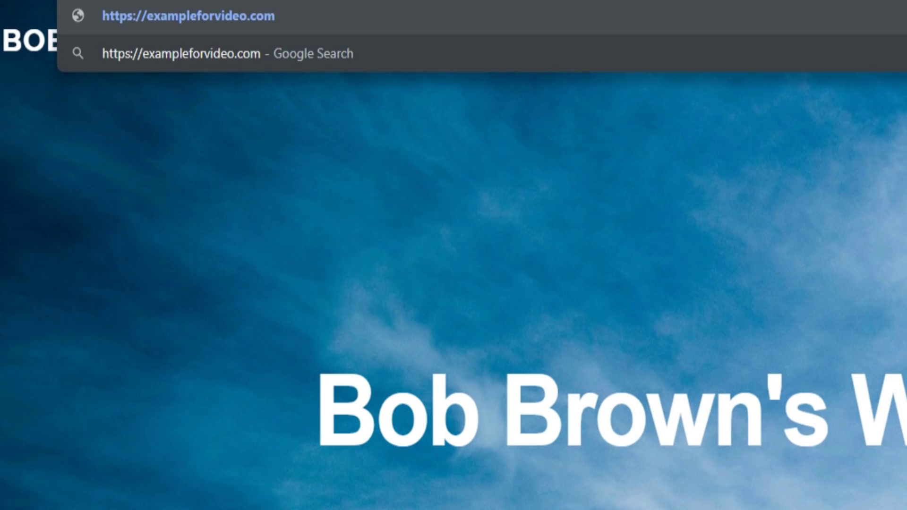
text(122)
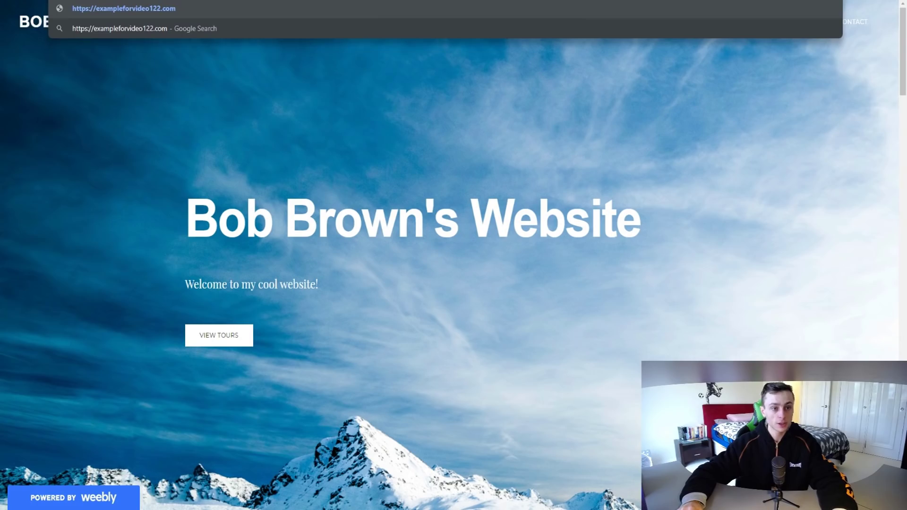
right_click(216, 16)
click(263, 73)
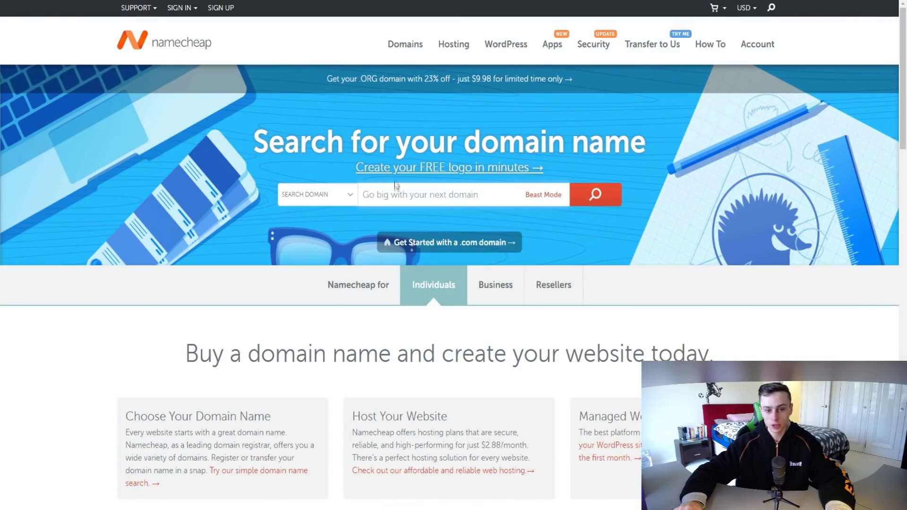
right_click(397, 191)
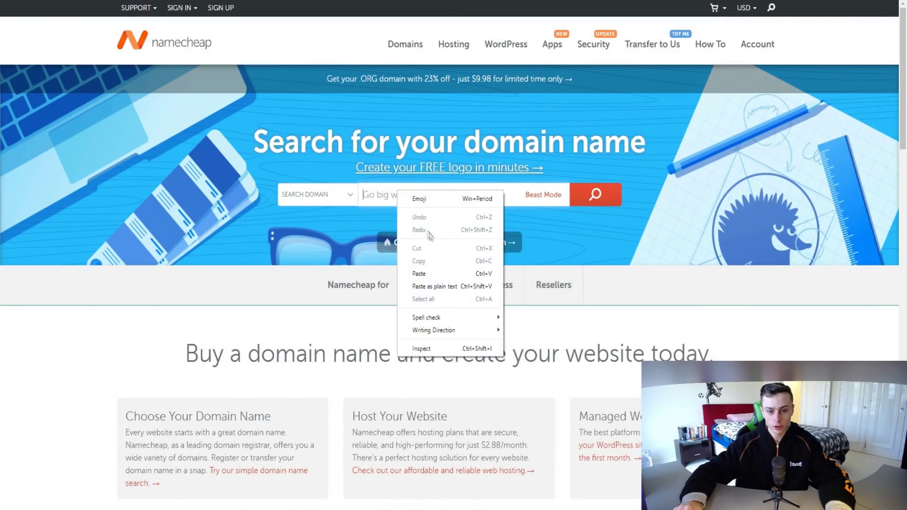
click(419, 273)
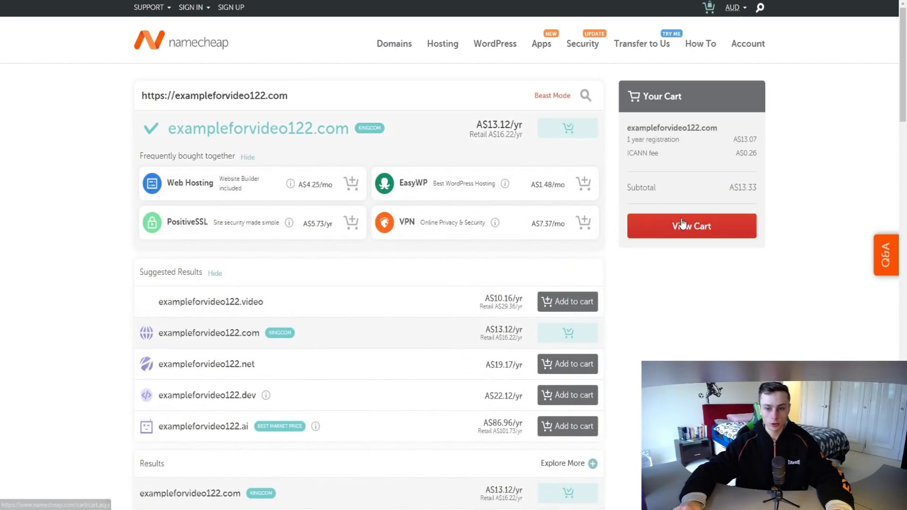
View the shopping cart and look over the domain registration, WhoisGuard and PremiumDNS options.
click(704, 226)
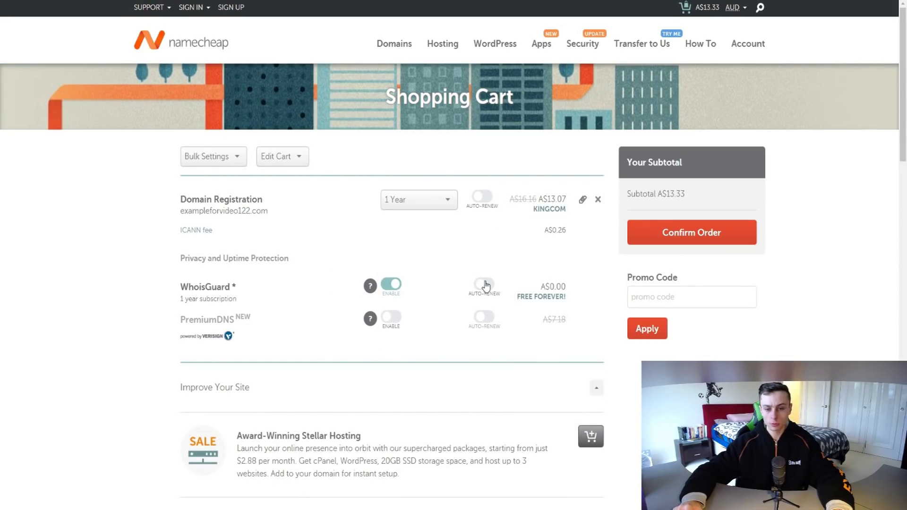
mouse_move(368, 291)
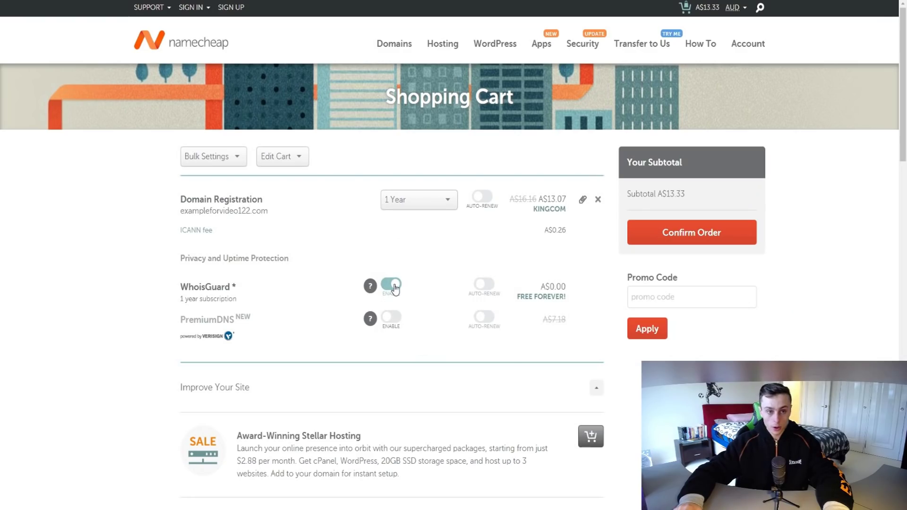
scroll(485, 165, down, 2)
scroll(485, 166, up, 2)
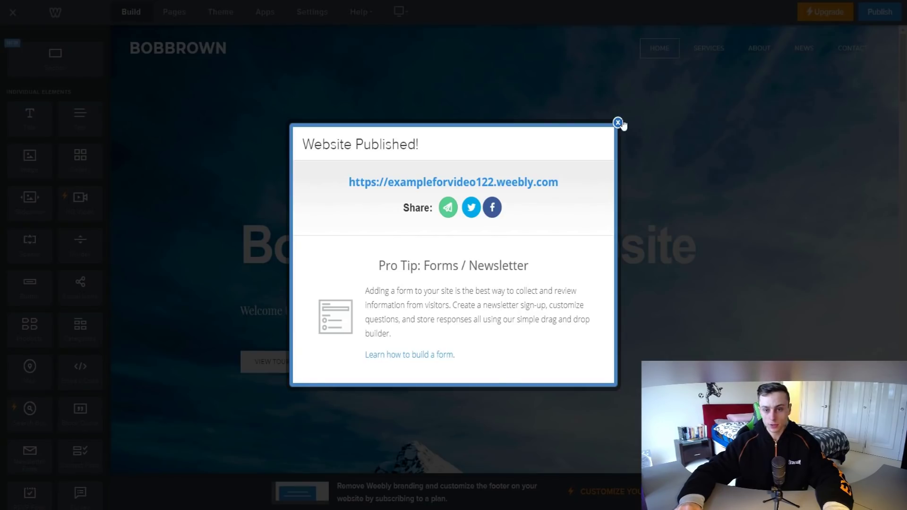
Return to the Weebly editor, dismiss the publication notice and look over the home page.
click(618, 122)
scroll(690, 233, down, 15)
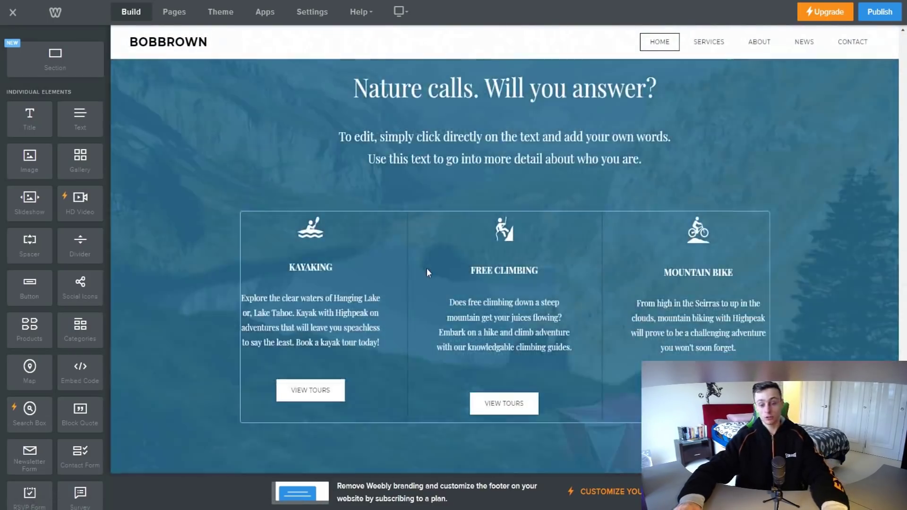
scroll(427, 268, up, 15)
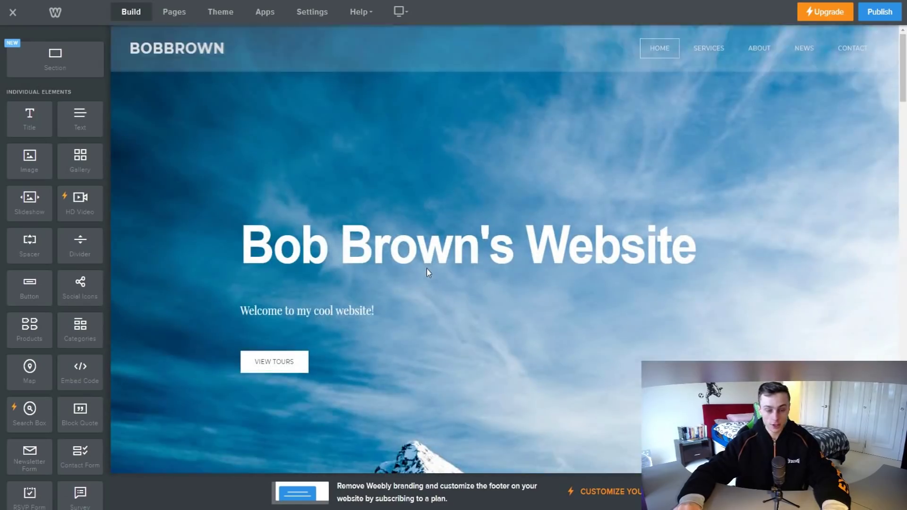
scroll(63, 199, down, 5)
scroll(65, 202, up, 5)
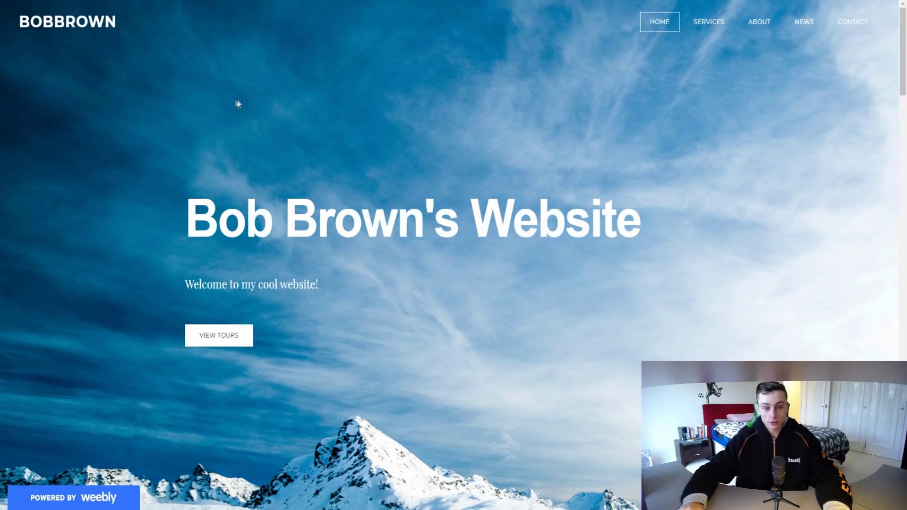
On the published site, follow the home page's View Tours link, look over the Services page and return home.
scroll(237, 104, down, 10)
scroll(251, 136, up, 8)
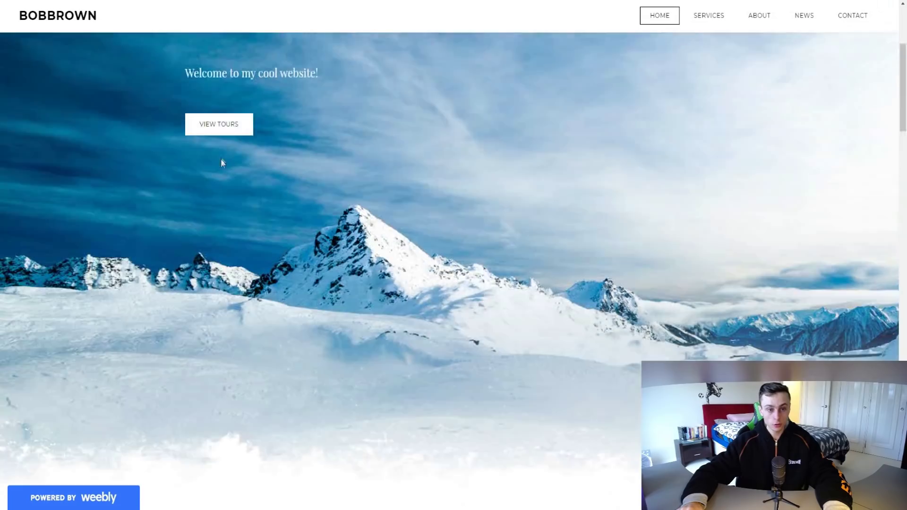
click(206, 130)
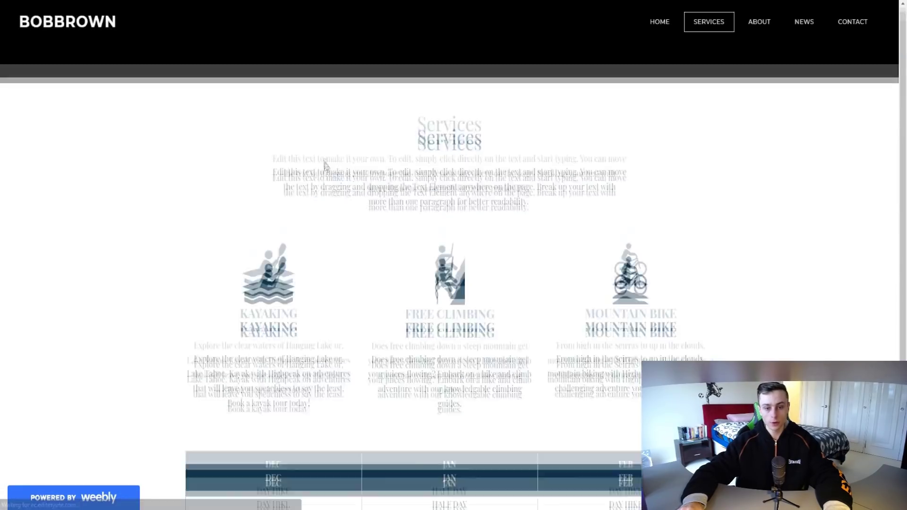
scroll(323, 163, down, 3)
scroll(713, 40, up, 4)
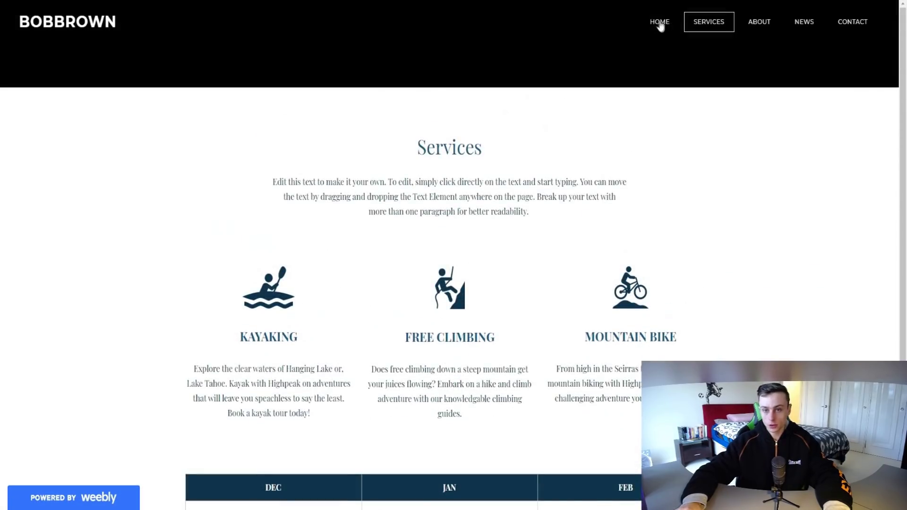
click(660, 24)
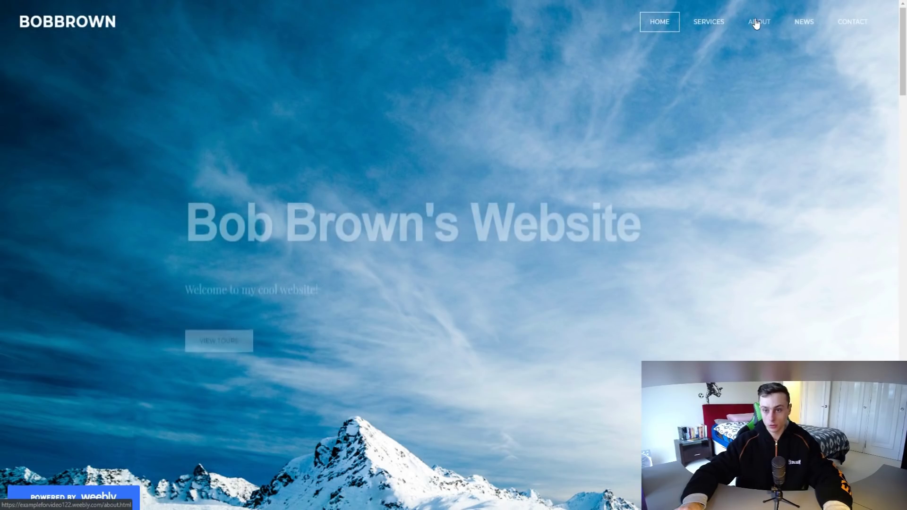
Open the published About page and examine its embedded video, photos and text.
click(756, 24)
scroll(753, 24, down, 4)
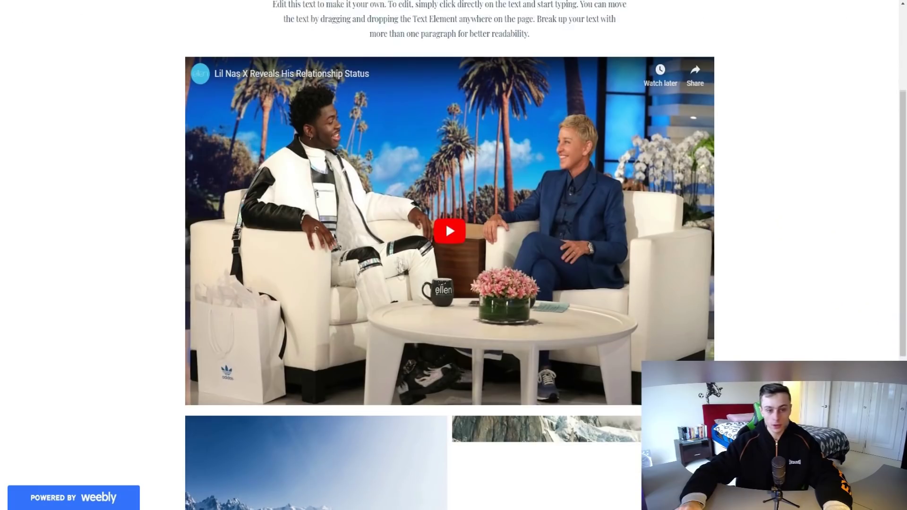
scroll(436, 180, down, 3)
scroll(480, 364, up, 3)
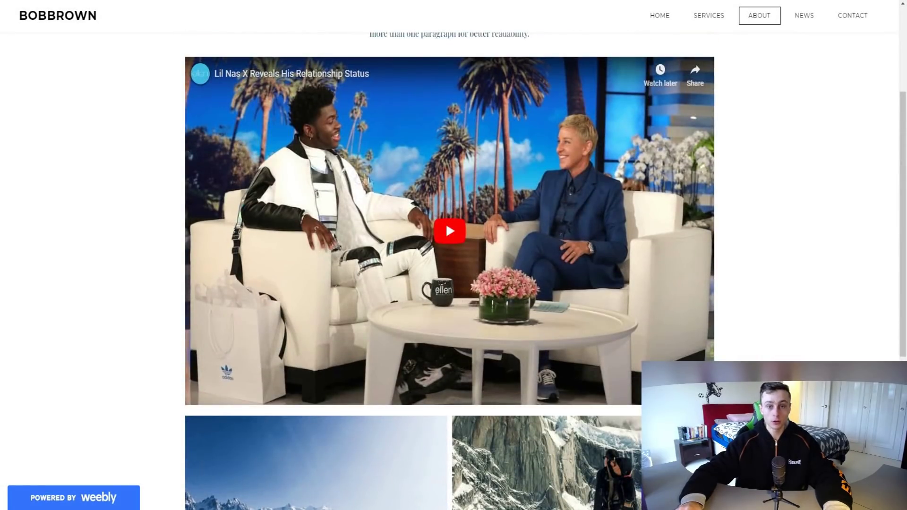
scroll(350, 185, down, 4)
scroll(340, 229, down, 2)
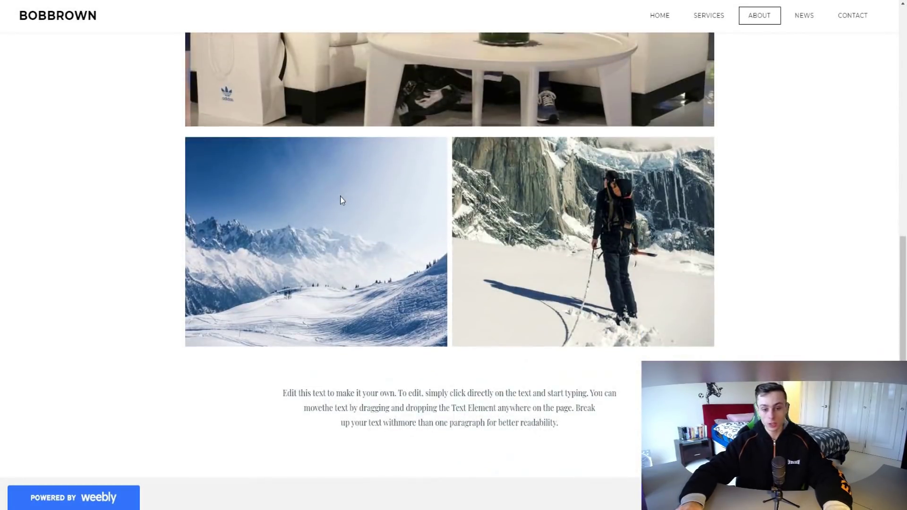
scroll(341, 199, up, 8)
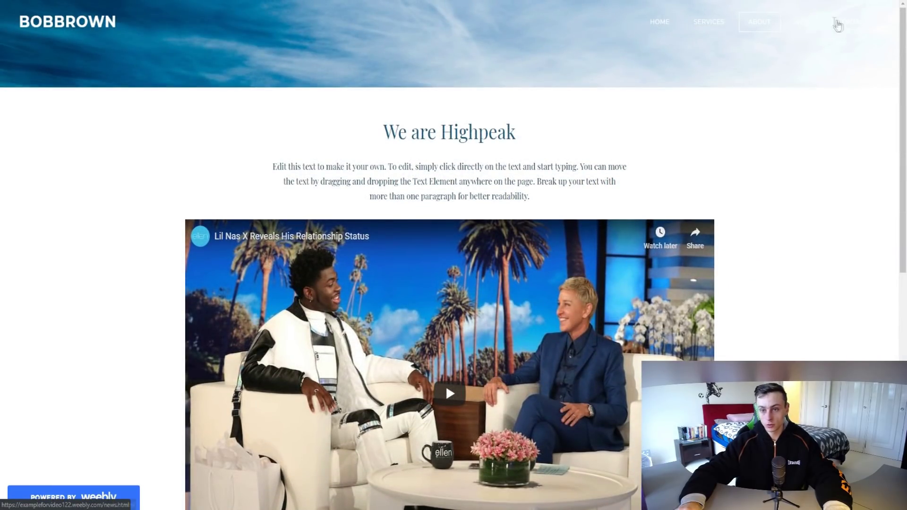
Check the published Contact page, return to the home page and look down through it.
click(843, 30)
click(839, 26)
click(660, 24)
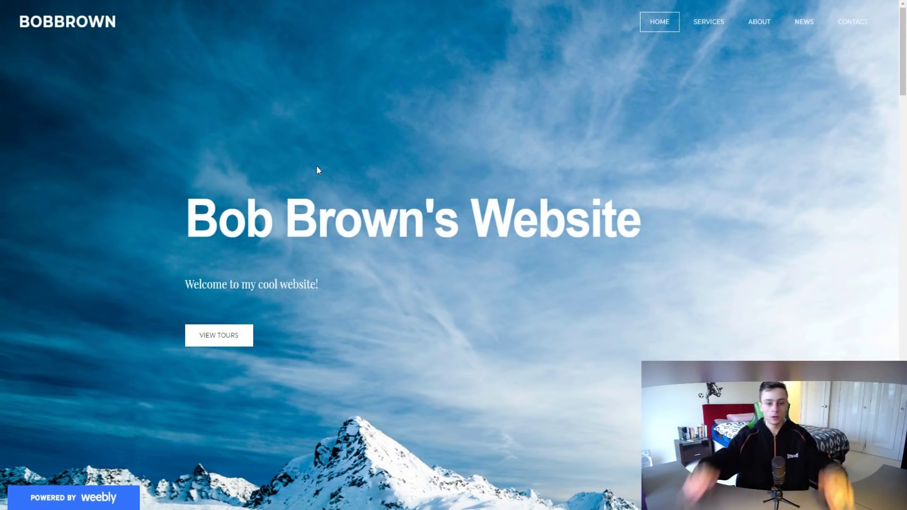
scroll(365, 90, down, 15)
scroll(365, 90, down, 5)
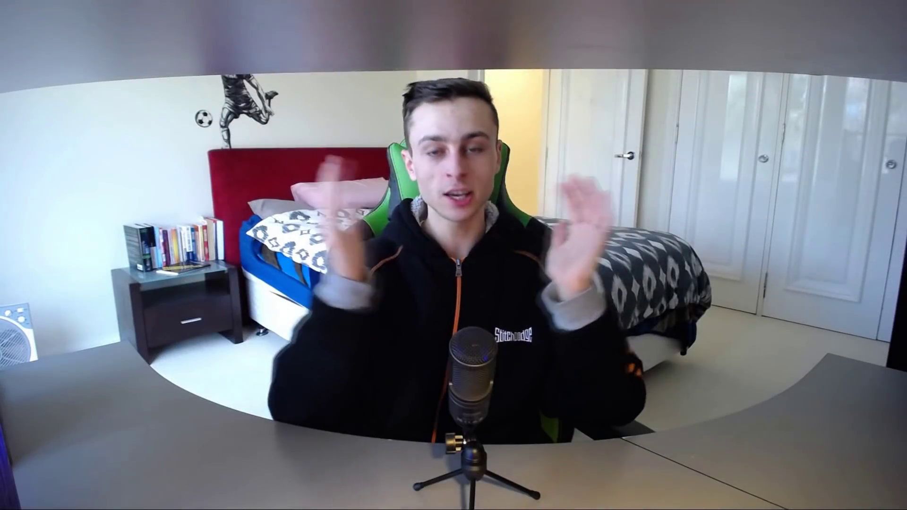